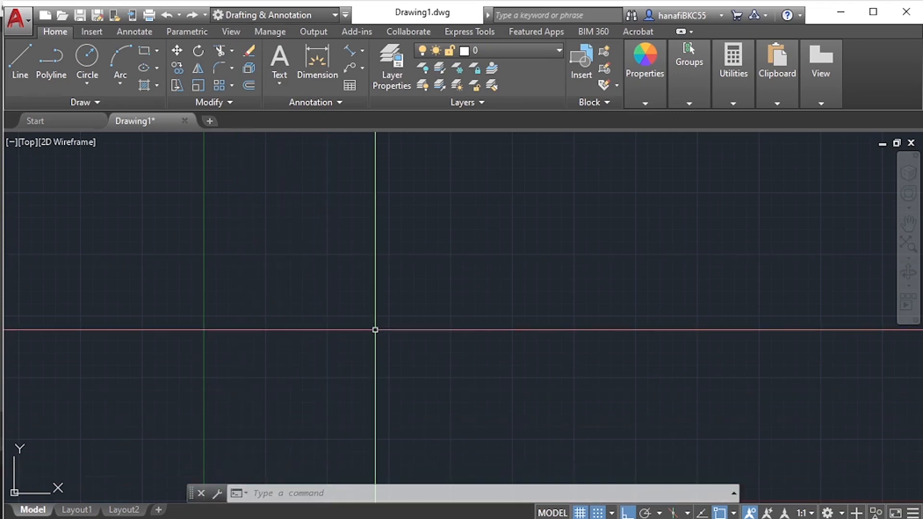
- With snap off, draw a three-segment stepped line: about 167 units horizontally rightward, a shorter vertical drop, and a short horizontal run rightward
{"action": "type", "text": "line"}
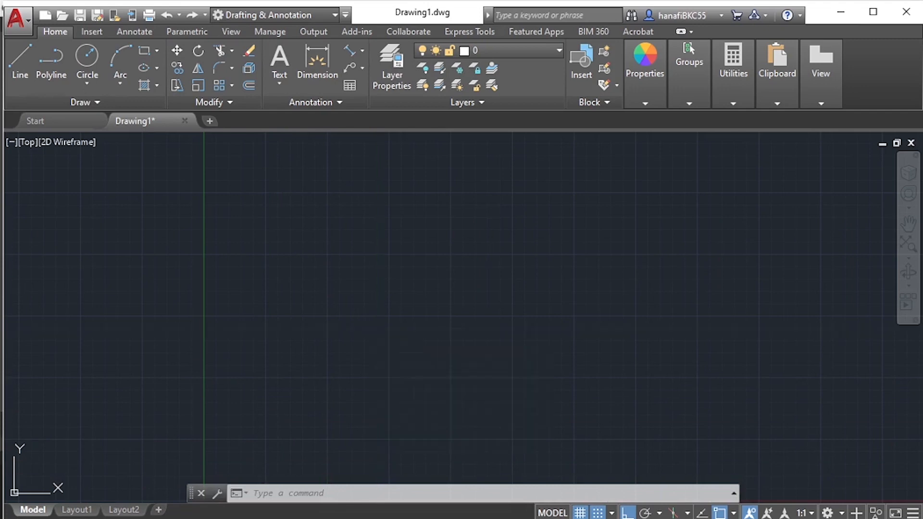
{"action": "key", "text": "Return"}
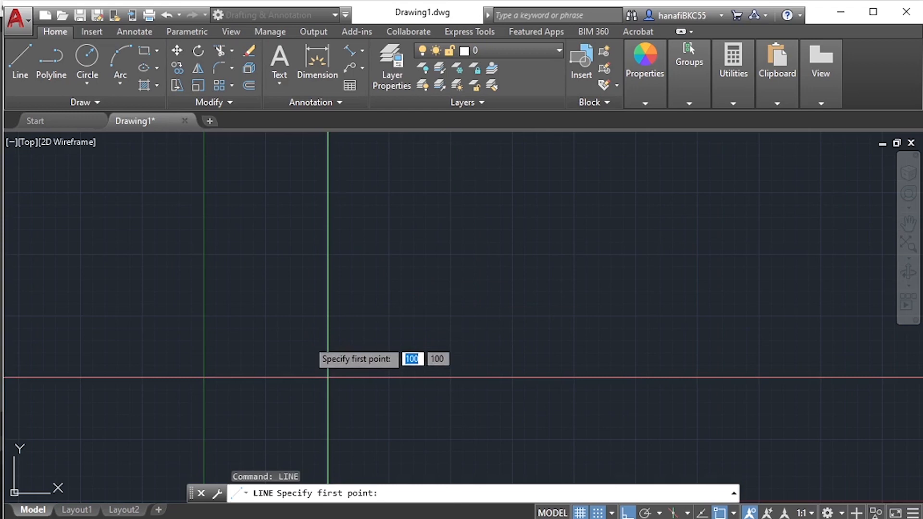
{"action": "key", "text": "F9"}
{"action": "left_click", "coordinate": [331, 281]}
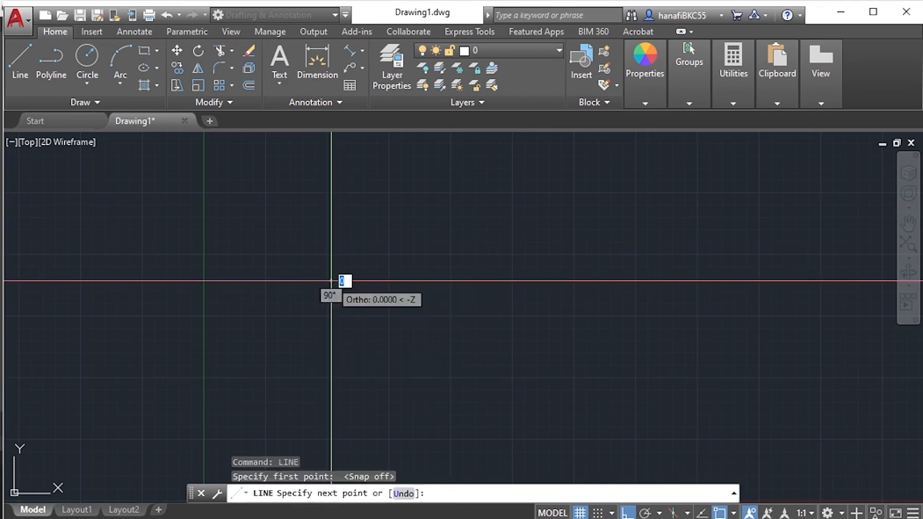
{"action": "left_click", "coordinate": [537, 280]}
{"action": "left_click", "coordinate": [537, 371]}
{"action": "left_click", "coordinate": [610, 371]}
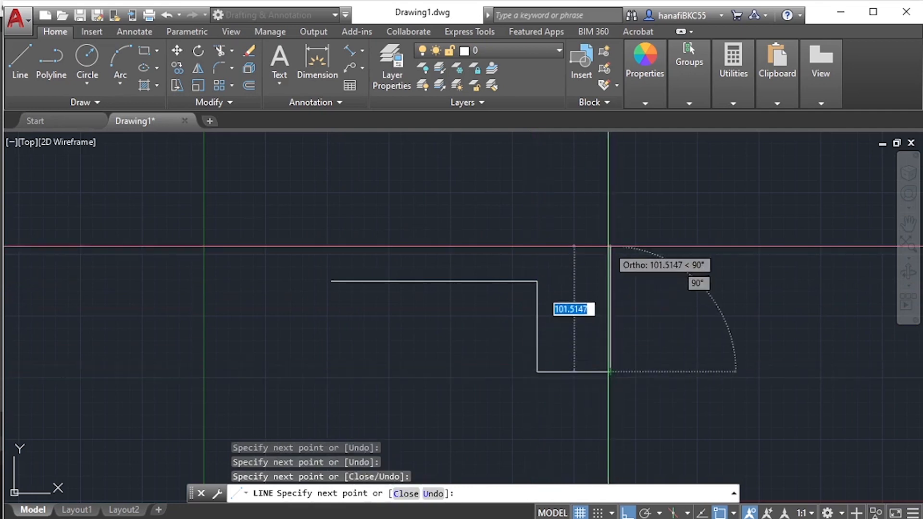
{"action": "key", "text": "Escape"}
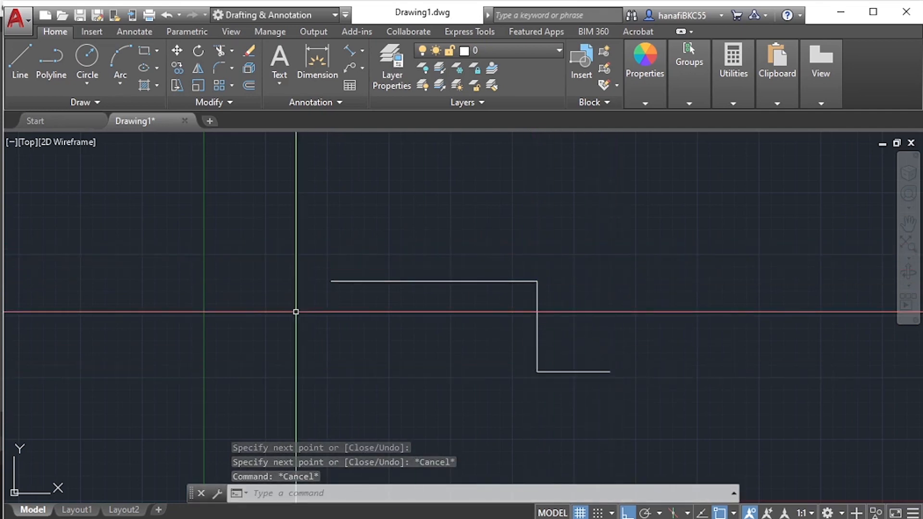
- Draw a second, smaller three-segment stepped line above and to the left of the first one
{"action": "type", "text": "LINE"}
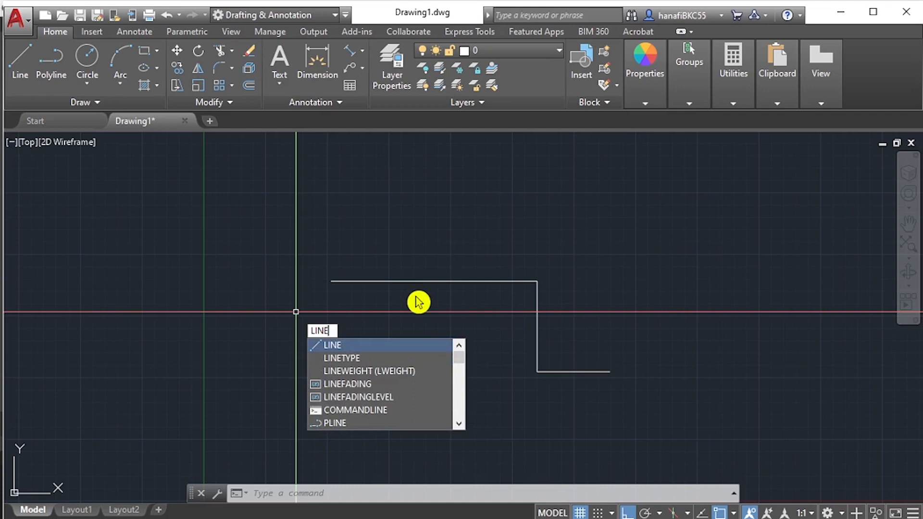
{"action": "key", "text": "Escape"}
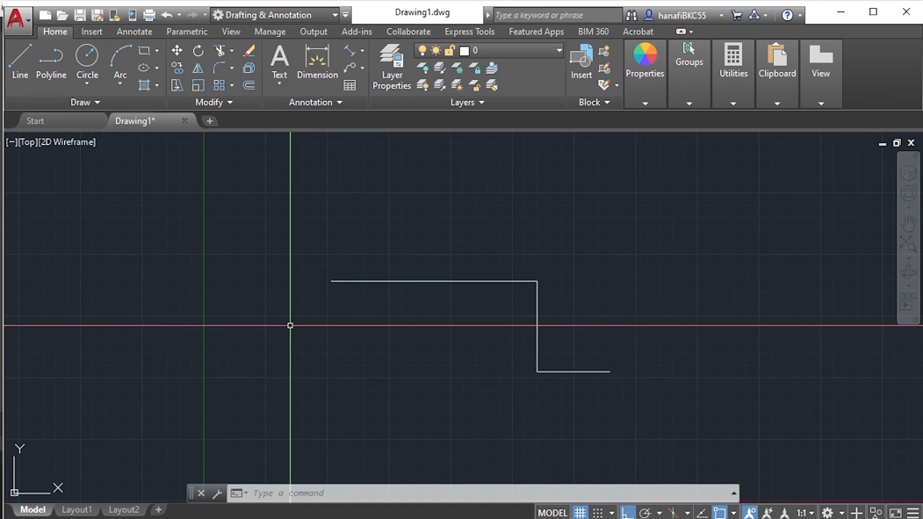
{"action": "type", "text": "l"}
{"action": "key", "text": "Return"}
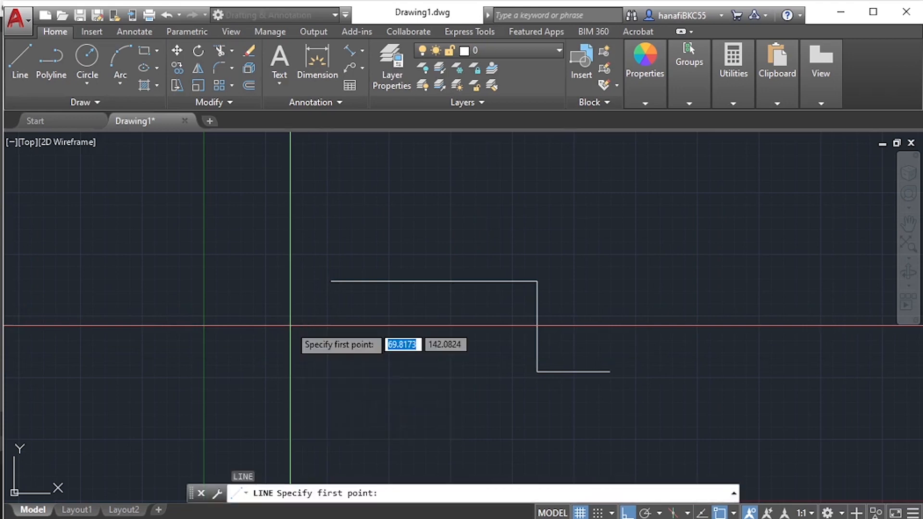
{"action": "left_click", "coordinate": [233, 202]}
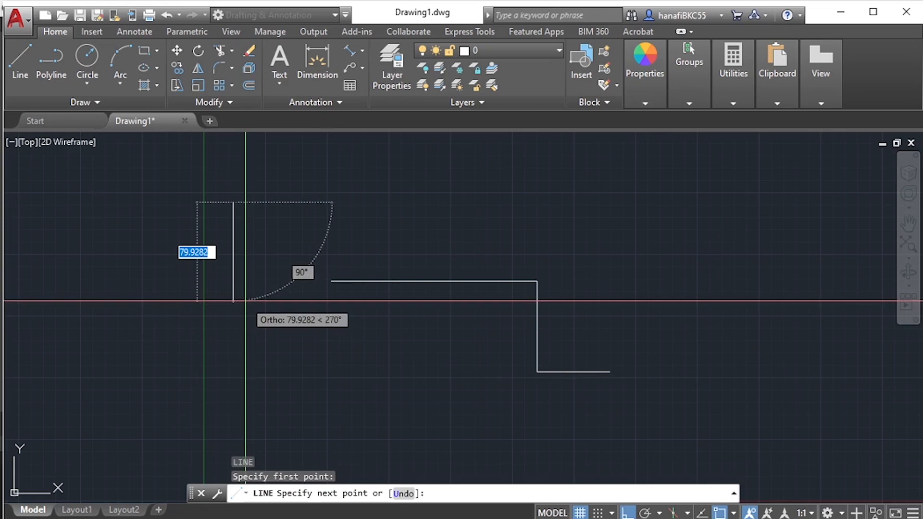
{"action": "left_click", "coordinate": [397, 203]}
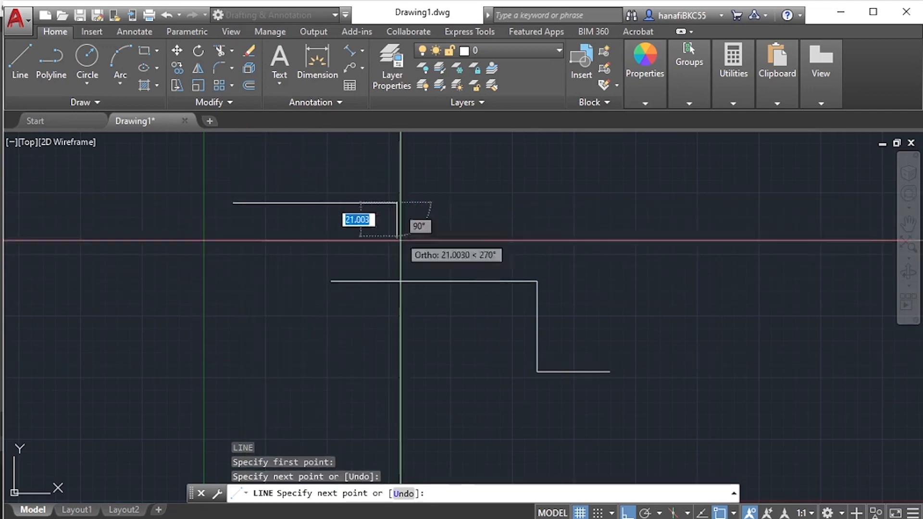
{"action": "left_click", "coordinate": [397, 267]}
{"action": "left_click", "coordinate": [477, 241]}
{"action": "key", "text": "Escape"}
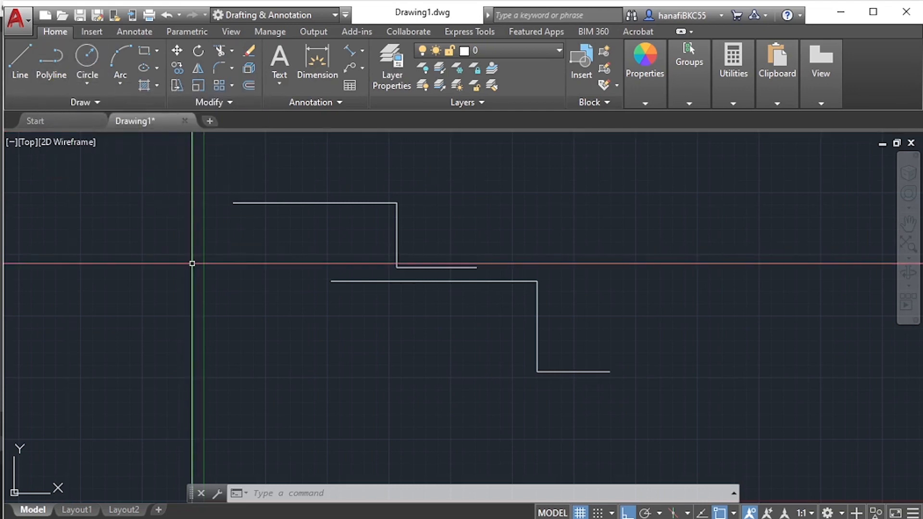
- Mirror the upper three-segment stepped line across a vertical axis just beyond its right end, keeping the source lines
{"action": "key", "text": "alt+Tab"}
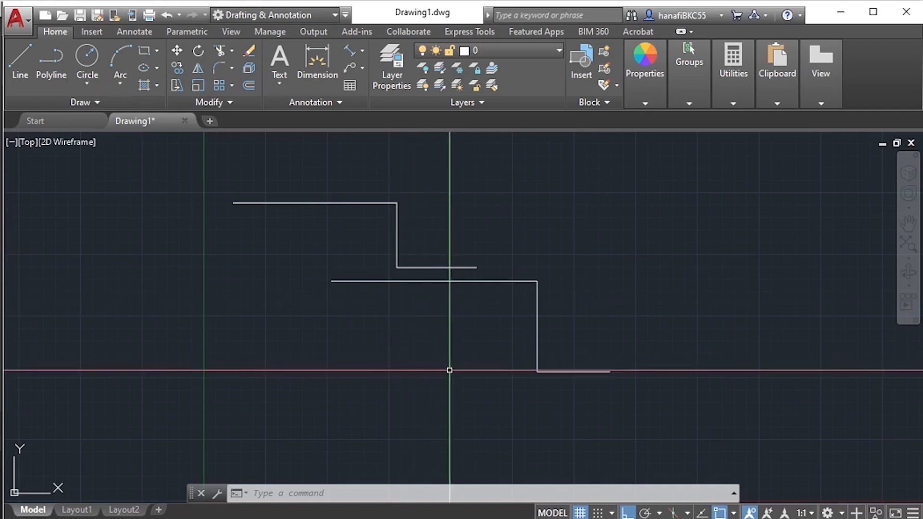
{"action": "mouse_move", "coordinate": [449, 371]}
{"action": "middle_mouse_down"}
{"action": "mouse_move", "coordinate": [420, 356]}
{"action": "mouse_move", "coordinate": [416, 325]}
{"action": "mouse_move", "coordinate": [373, 368]}
{"action": "middle_mouse_up"}
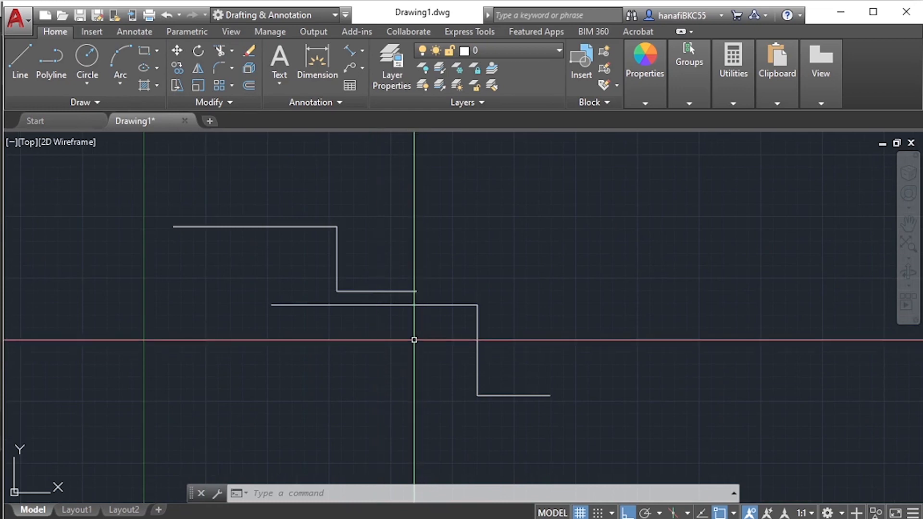
{"action": "type", "text": "mi"}
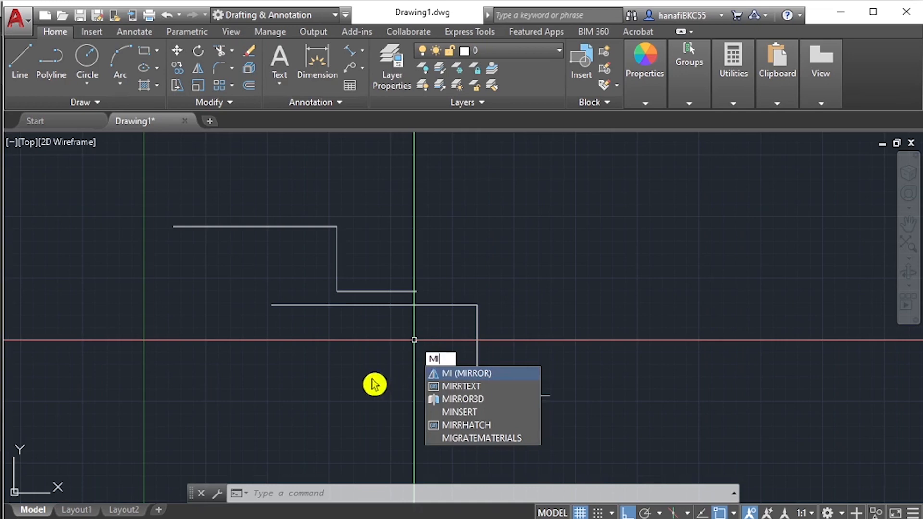
{"action": "key", "text": "Return"}
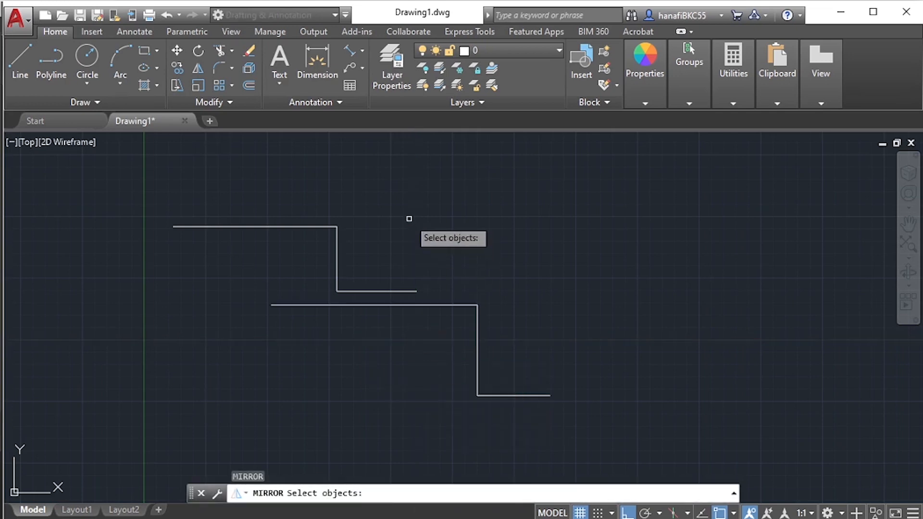
{"action": "left_click", "coordinate": [438, 209]}
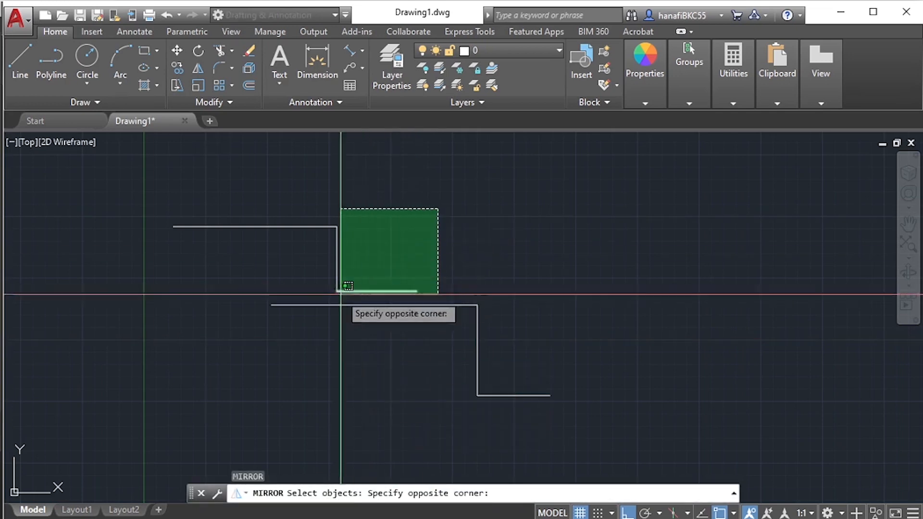
{"action": "left_click", "coordinate": [308, 293]}
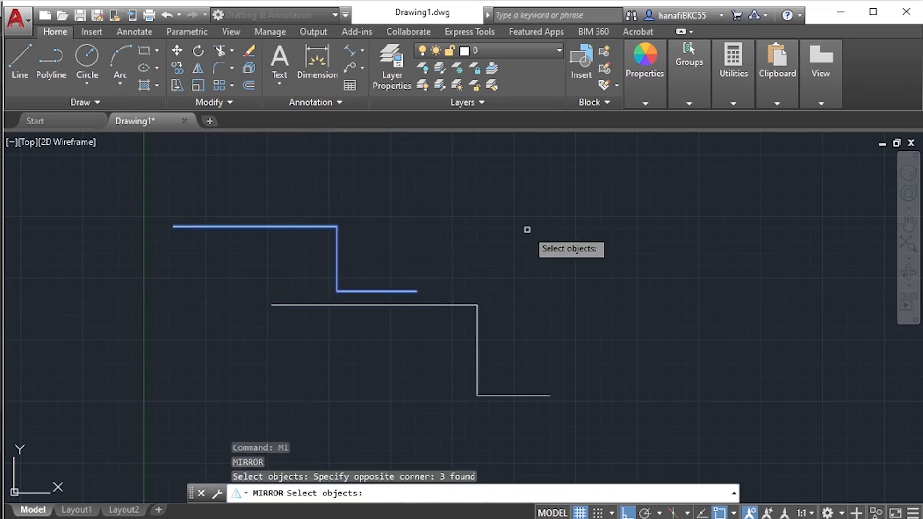
{"action": "key", "text": "Return"}
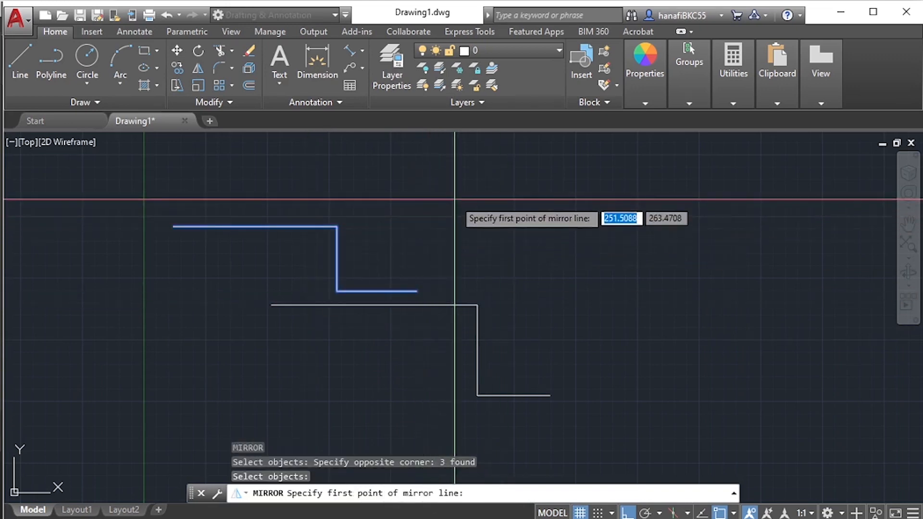
{"action": "left_click", "coordinate": [461, 240]}
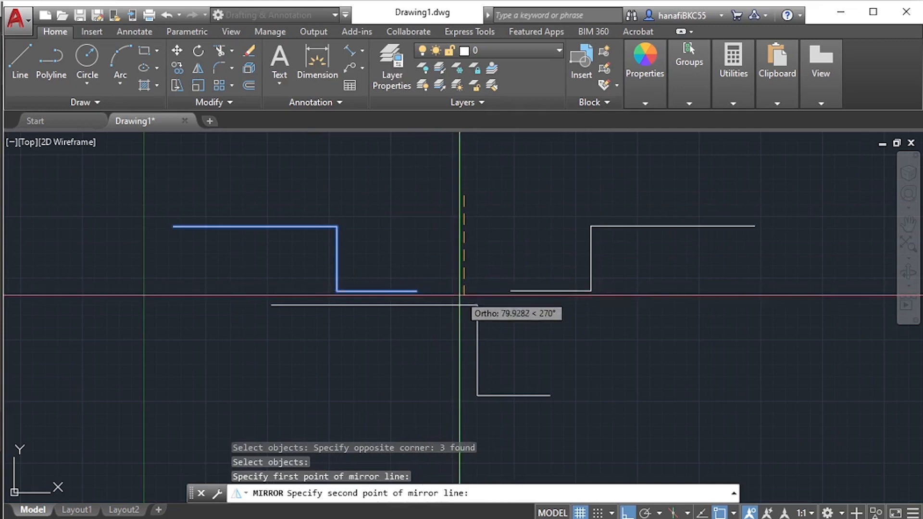
{"action": "left_click", "coordinate": [480, 303]}
{"action": "key", "text": "Return"}
{"action": "key", "text": "Return"}
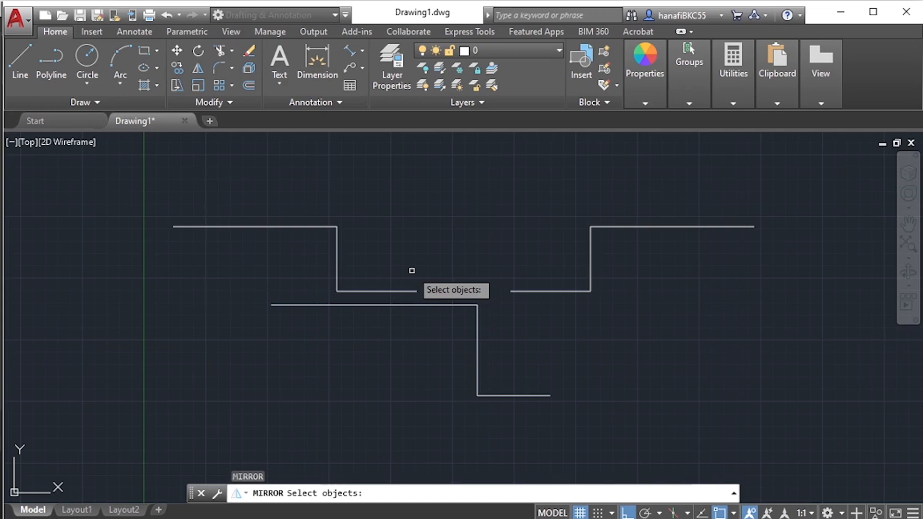
{"action": "key", "text": "ctrl+z"}
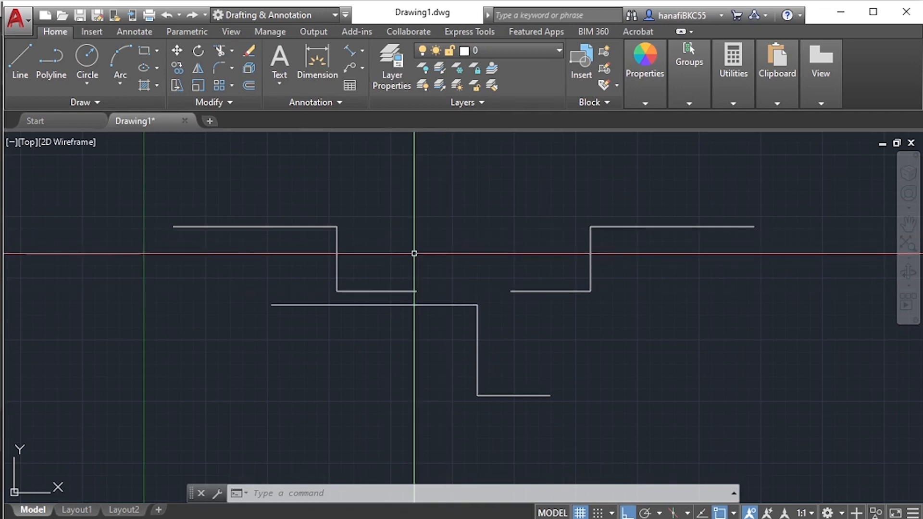
{"action": "scroll", "coordinate": [414, 253], "scroll_direction": "up", "scroll_amount": 2}
{"action": "scroll", "coordinate": [414, 254], "scroll_direction": "down", "scroll_amount": 2}
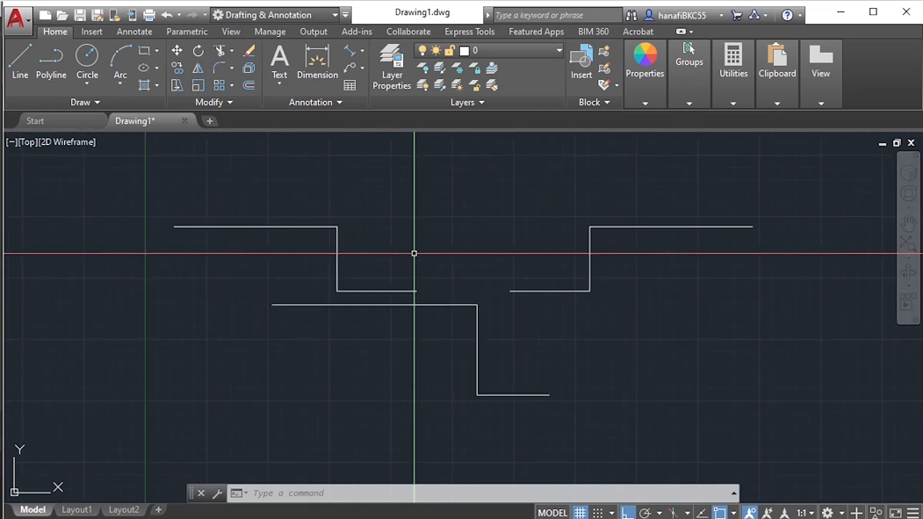
{"action": "scroll", "coordinate": [414, 253], "scroll_direction": "up", "scroll_amount": 2}
{"action": "scroll", "coordinate": [414, 253], "scroll_direction": "down", "scroll_amount": 5}
{"action": "scroll", "coordinate": [414, 253], "scroll_direction": "up", "scroll_amount": 3}
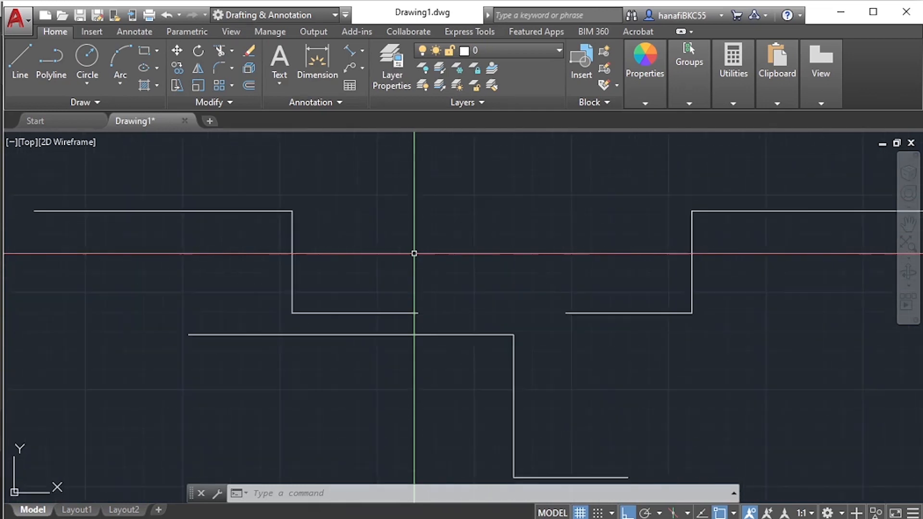
{"action": "scroll", "coordinate": [414, 253], "scroll_direction": "down", "scroll_amount": 6}
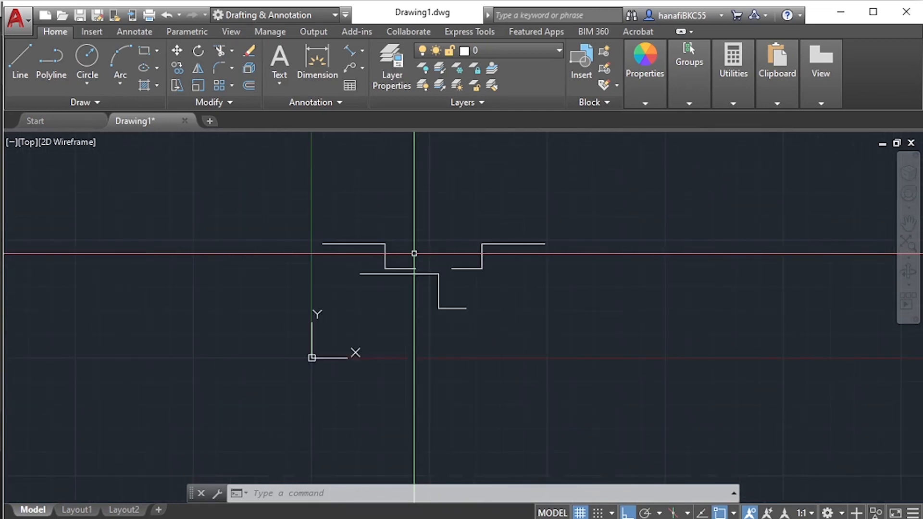
{"action": "scroll", "coordinate": [414, 253], "scroll_direction": "up", "scroll_amount": 4}
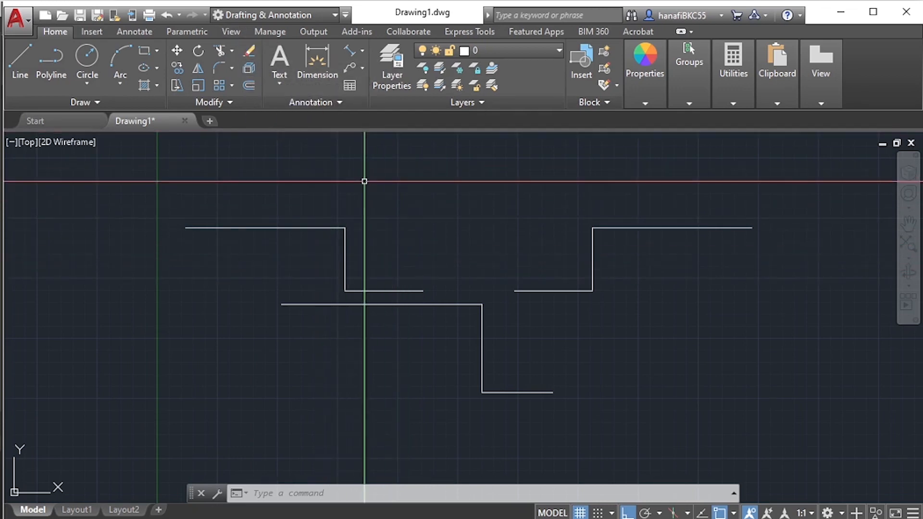
- Erase the upper-left stepped line's vertical and lower horizontal segments and the vertical segment of the lower stepped line
{"action": "type", "text": "e"}
{"action": "key", "text": "Return"}
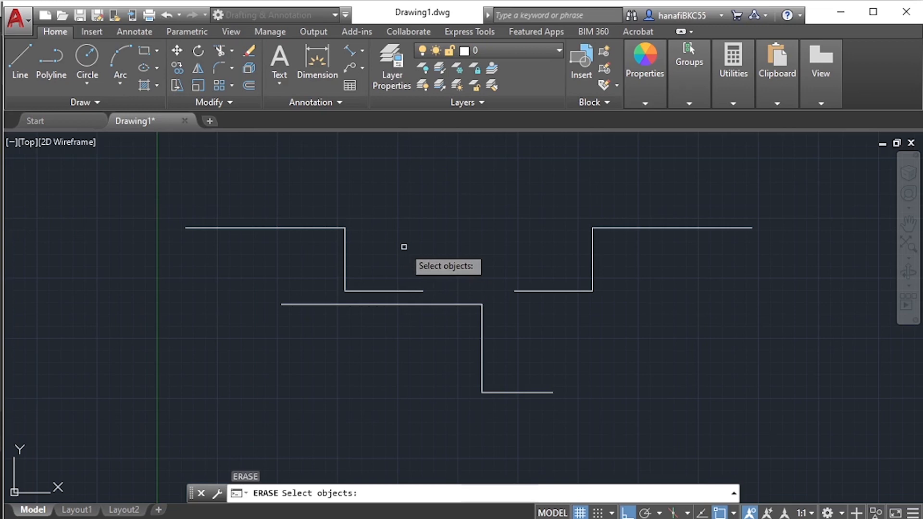
{"action": "left_click", "coordinate": [387, 291]}
{"action": "left_click", "coordinate": [345, 250]}
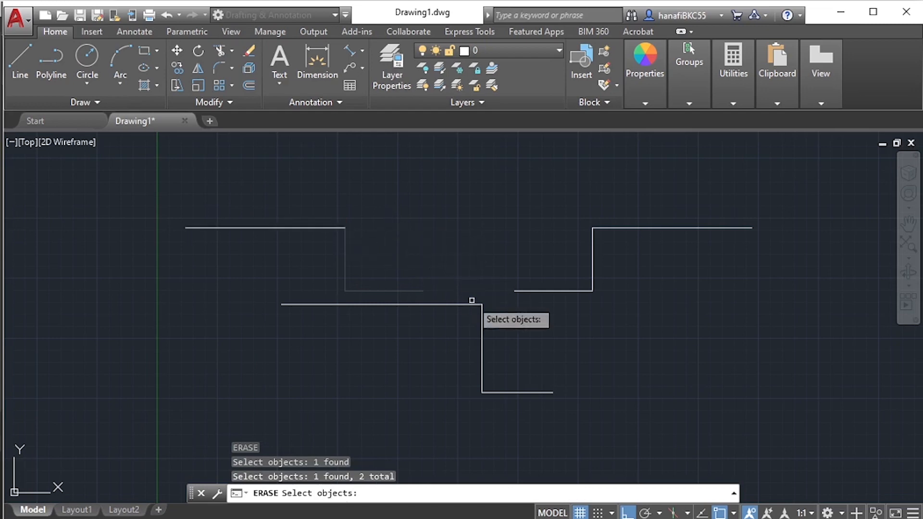
{"action": "left_click", "coordinate": [482, 323]}
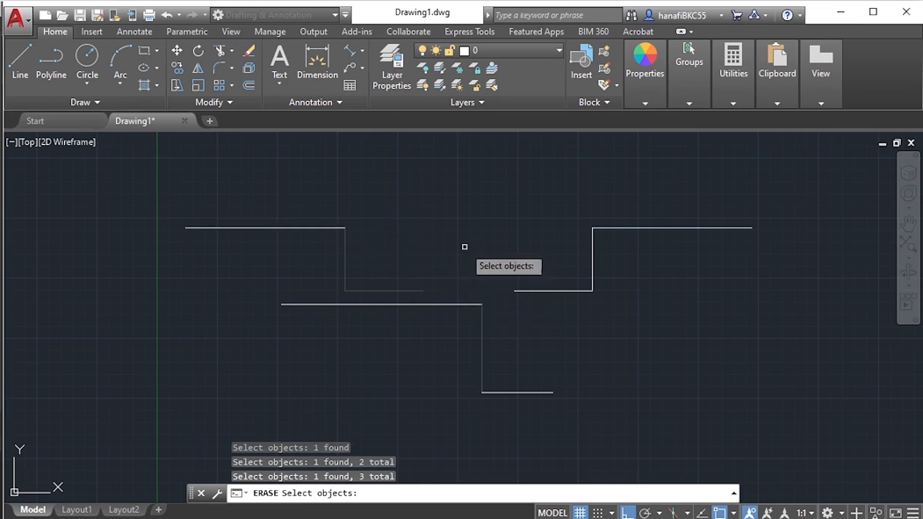
{"action": "key", "text": "Return"}
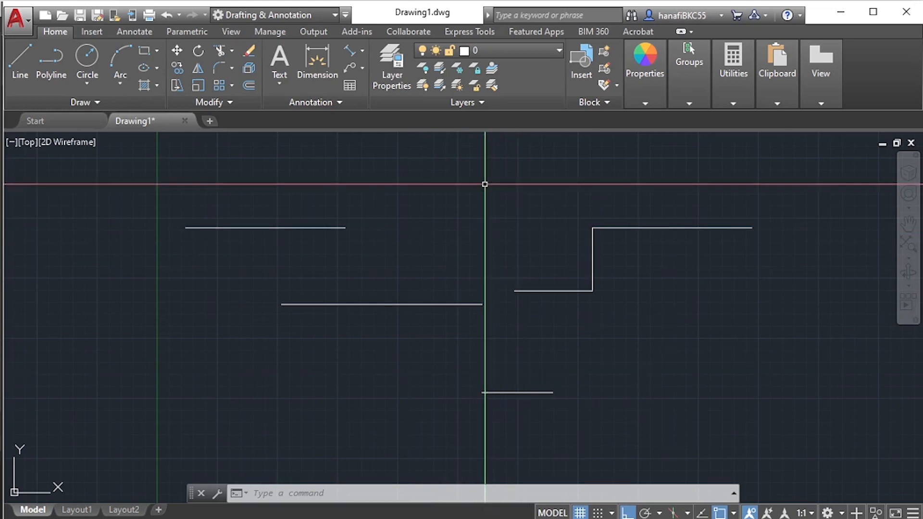
- Repeat the Erase command with no objects selected, and undo that erase
{"action": "right_click", "coordinate": [486, 186]}
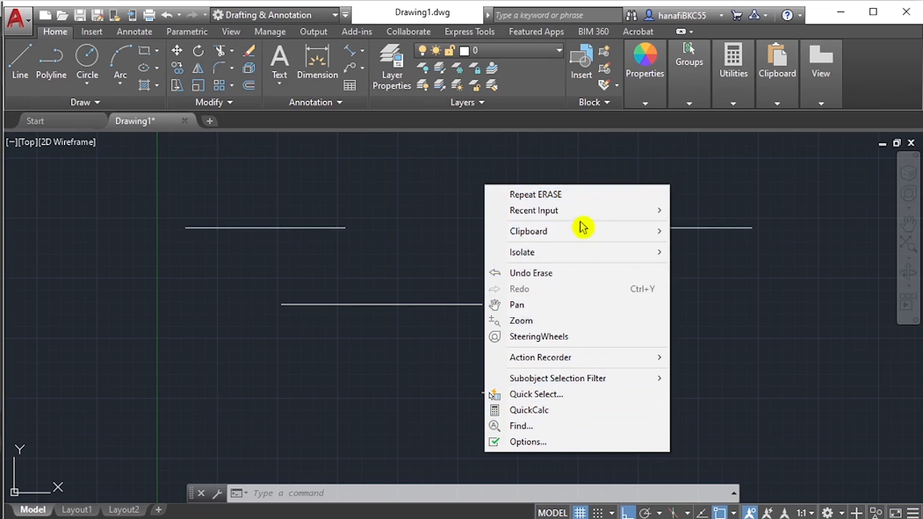
{"action": "mouse_move", "coordinate": [575, 215]}
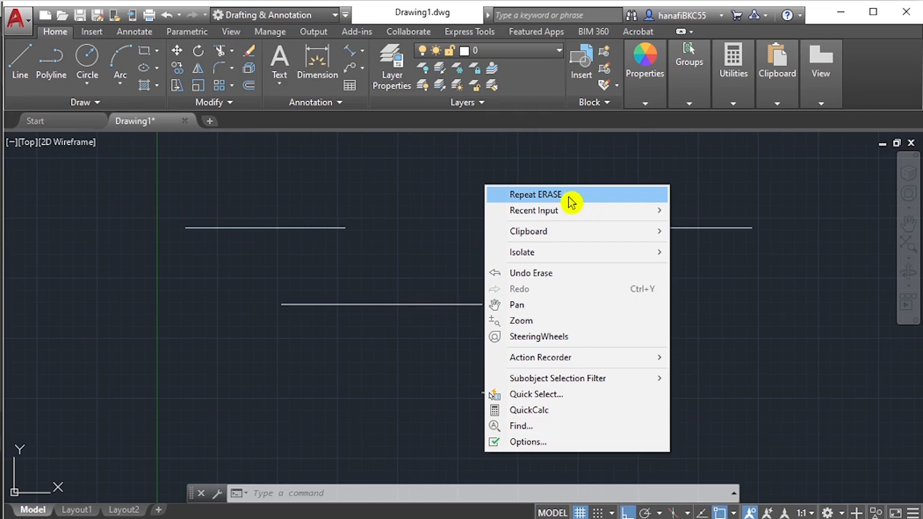
{"action": "left_click", "coordinate": [421, 201]}
{"action": "right_click", "coordinate": [491, 201]}
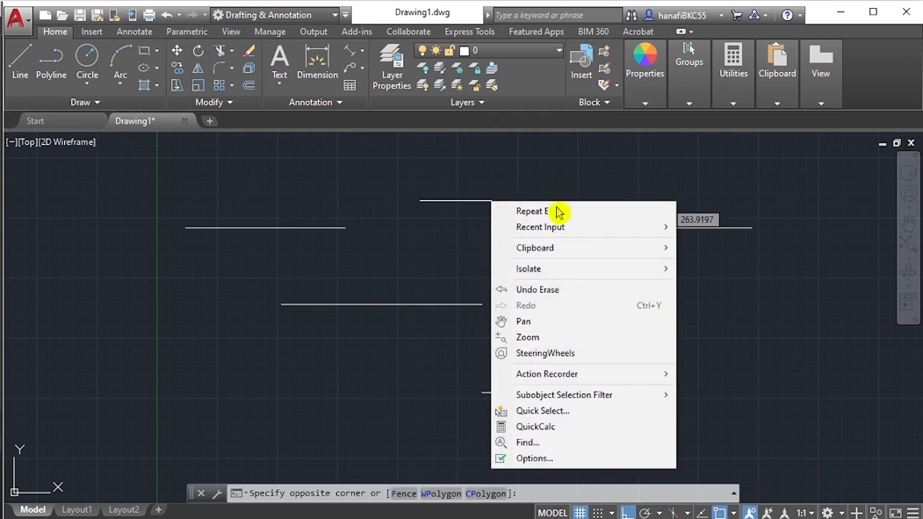
{"action": "left_click", "coordinate": [574, 214]}
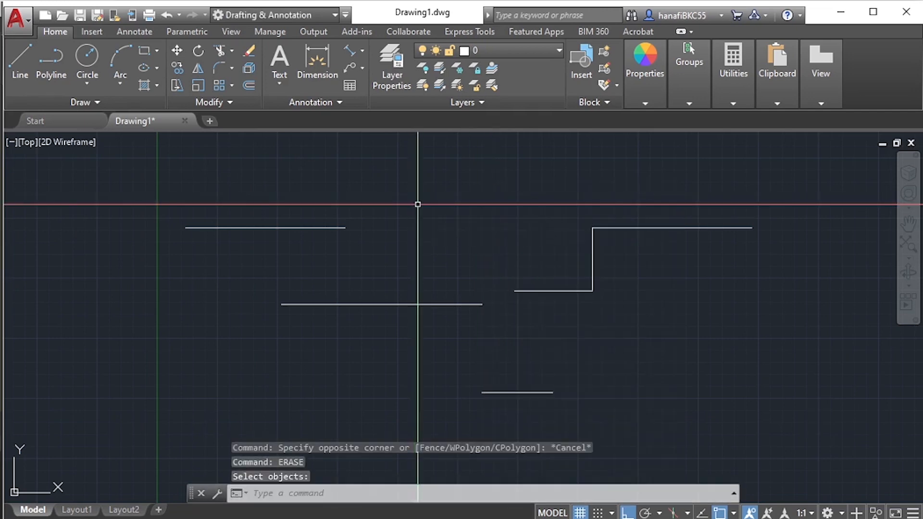
{"action": "right_click", "coordinate": [455, 213]}
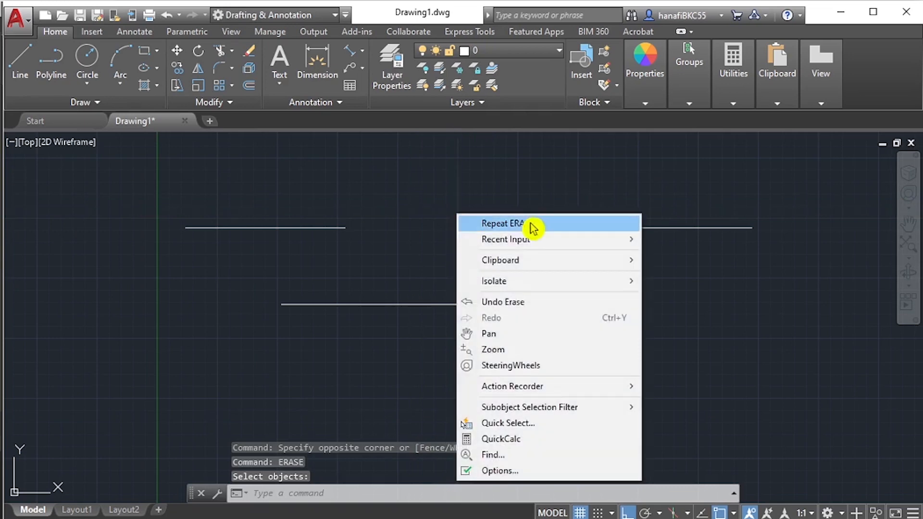
{"action": "left_click", "coordinate": [537, 312]}
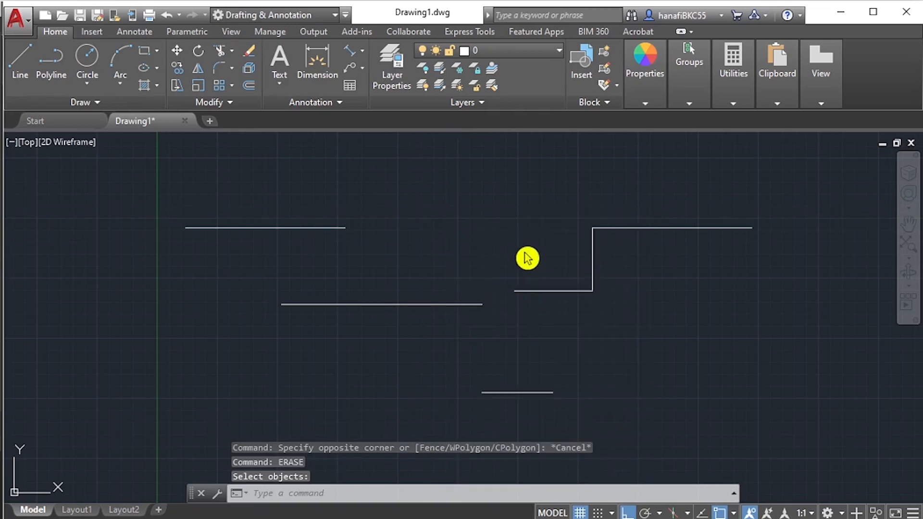
- Undo the erase of the three segments, and redo both erase operations
{"action": "right_click", "coordinate": [450, 184]}
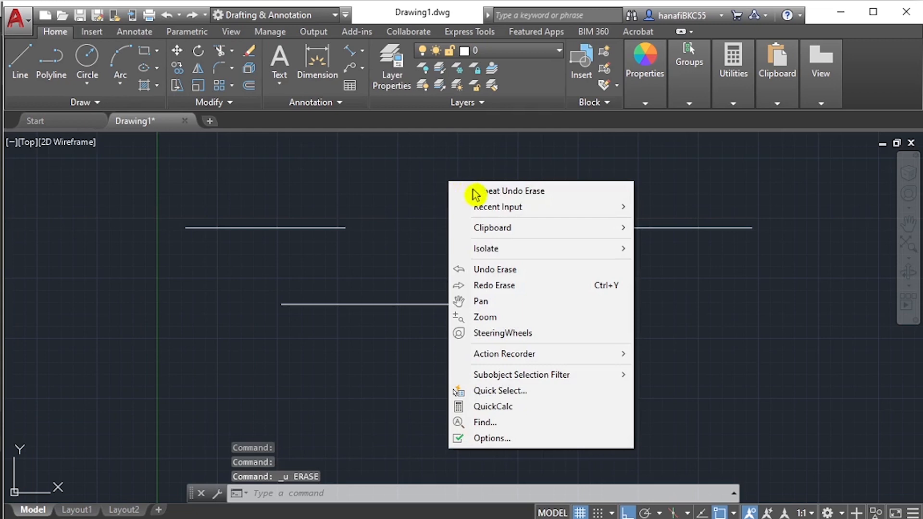
{"action": "left_click", "coordinate": [515, 271]}
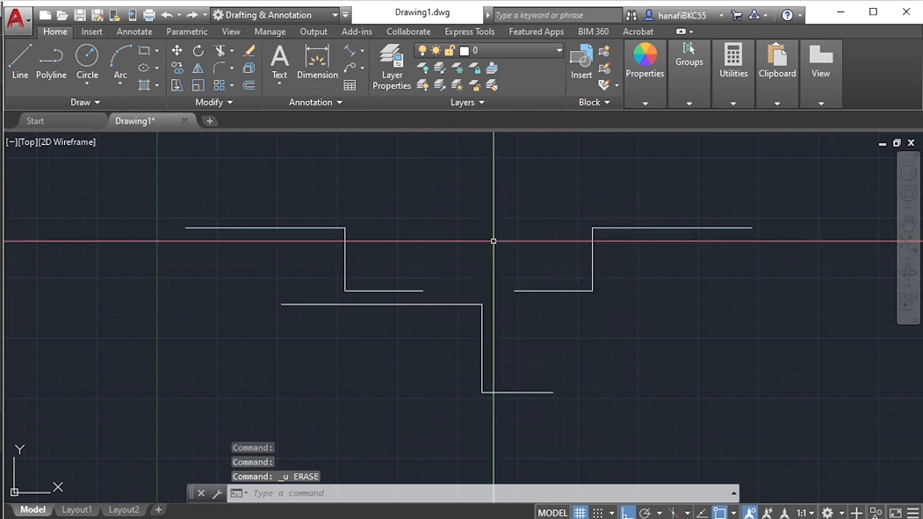
{"action": "right_click", "coordinate": [462, 187]}
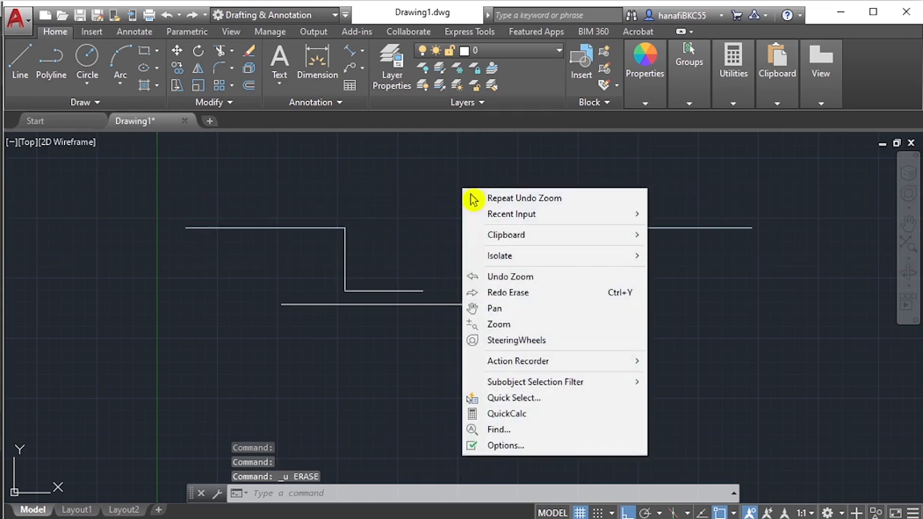
{"action": "left_click", "coordinate": [530, 292]}
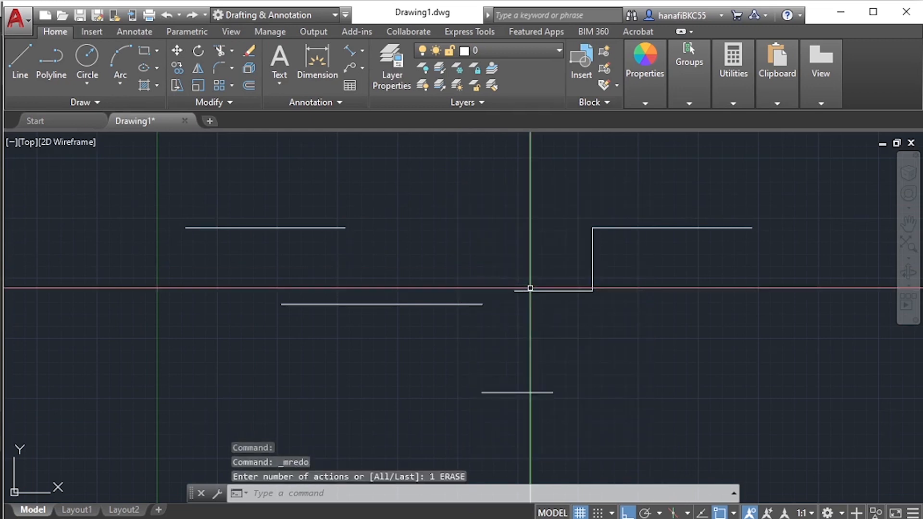
{"action": "right_click", "coordinate": [469, 237]}
{"action": "left_click", "coordinate": [550, 343]}
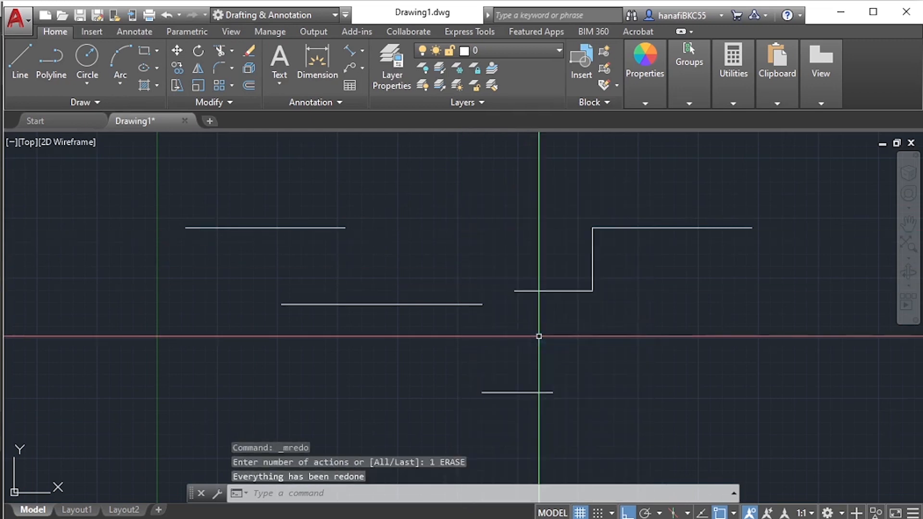
- Undo the two erase operations to restore the erased segments of both stepped lines
{"action": "right_click", "coordinate": [457, 222]}
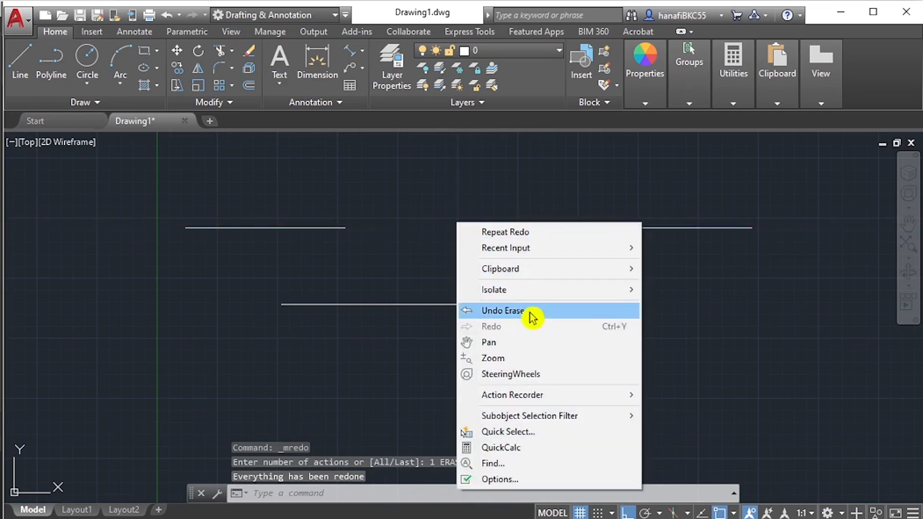
{"action": "left_click", "coordinate": [532, 311]}
{"action": "right_click", "coordinate": [449, 215]}
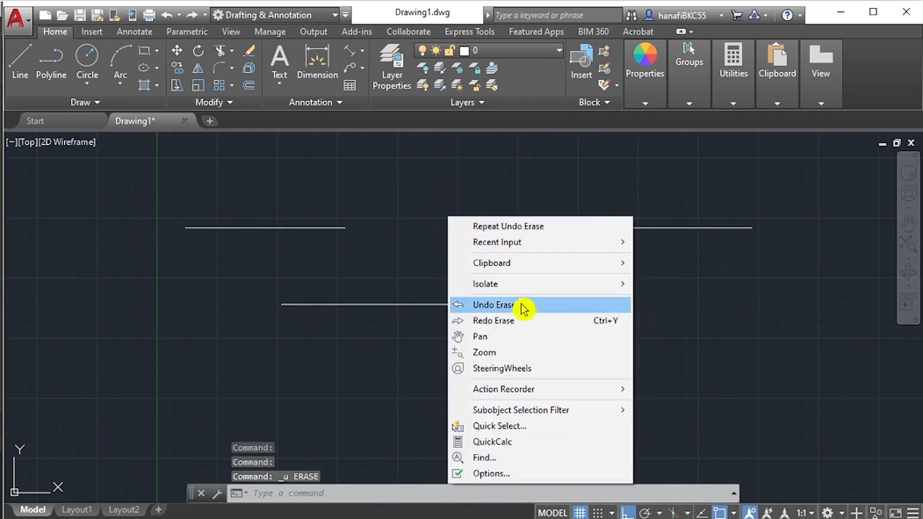
{"action": "left_click", "coordinate": [526, 312]}
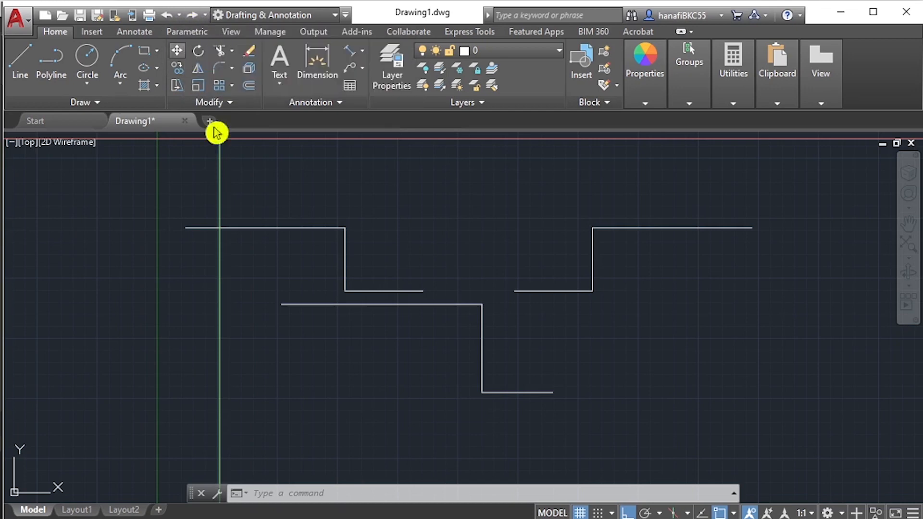
{"action": "right_click", "coordinate": [447, 241]}
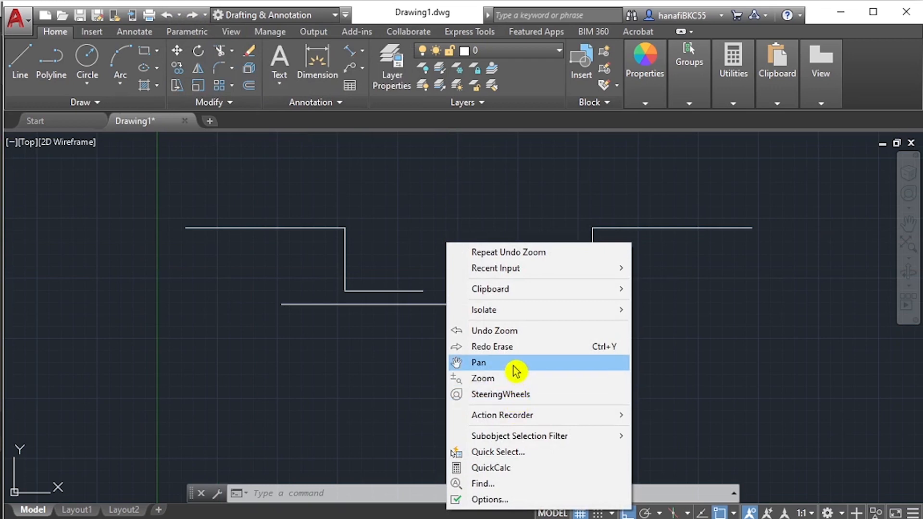
{"action": "left_click", "coordinate": [419, 254]}
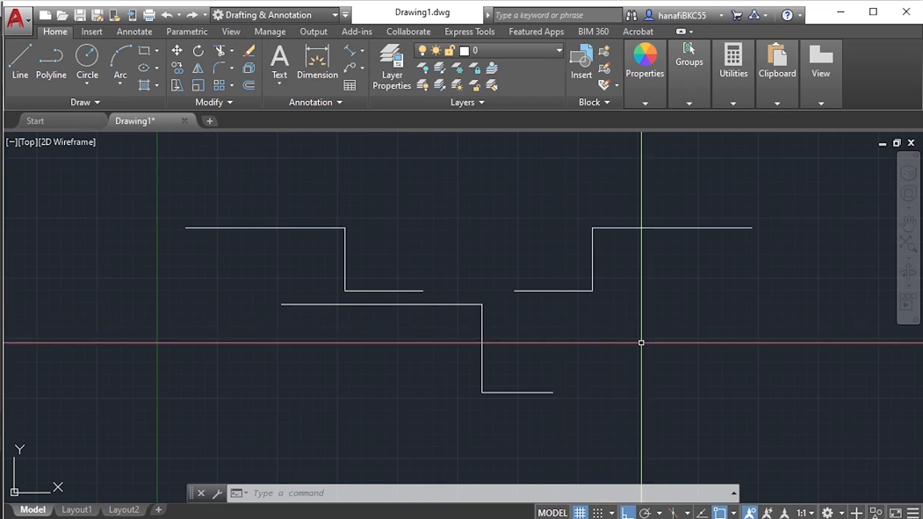
- Erase all the stepped lines in the drawing with one crossing selection
{"action": "key", "text": "Escape"}
{"action": "key", "text": "Escape"}
{"action": "type", "text": "E"}
{"action": "key", "text": "Return"}
{"action": "left_click", "coordinate": [709, 428]}
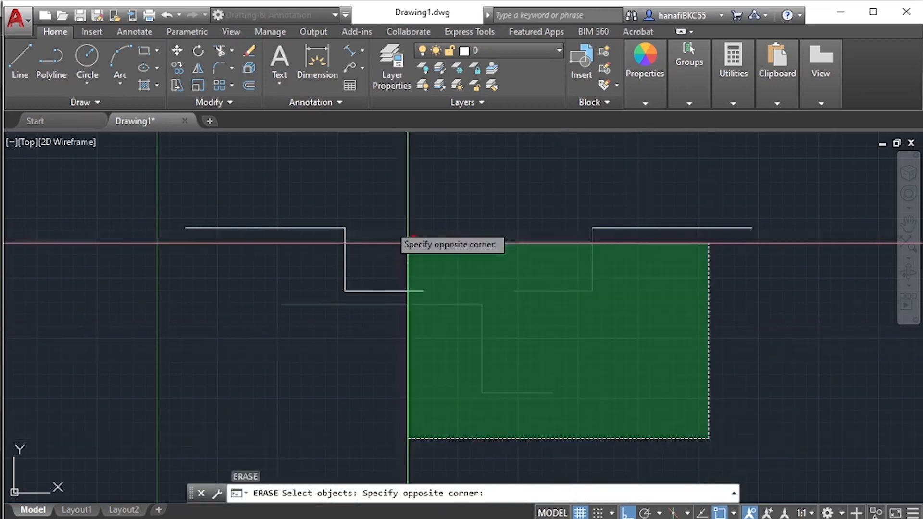
{"action": "left_click", "coordinate": [271, 188]}
{"action": "key", "text": "Return"}
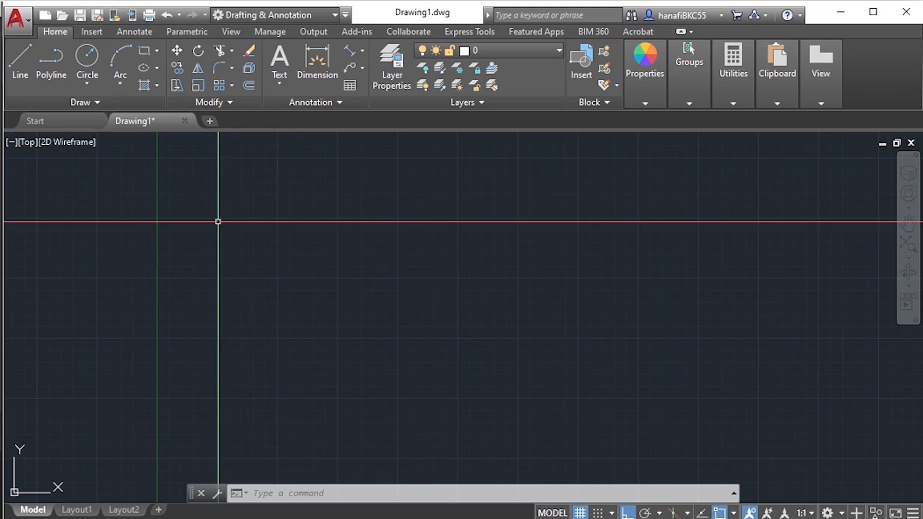
- Draw a closed four-sided outline with horizontal top edge, vertical right side, bottom edge about 267 units long, and a slanted left side using Close
{"action": "type", "text": "l"}
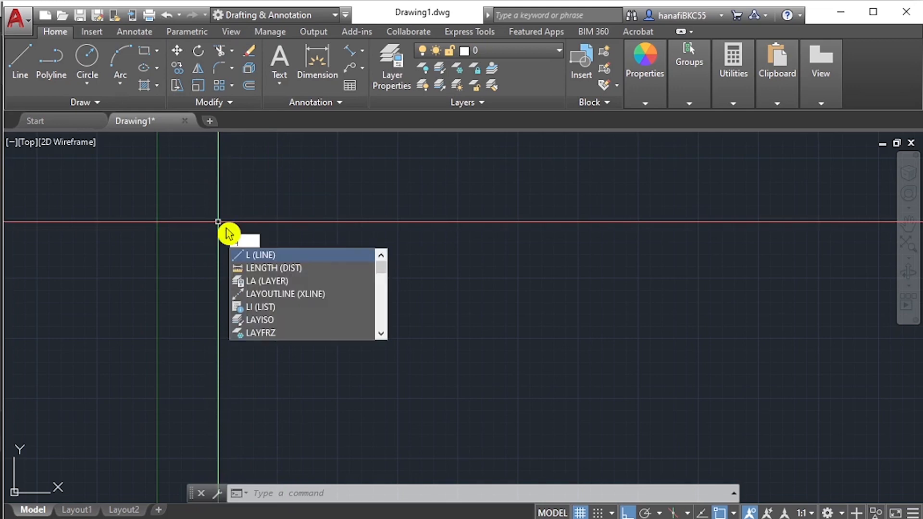
{"action": "key", "text": "Return"}
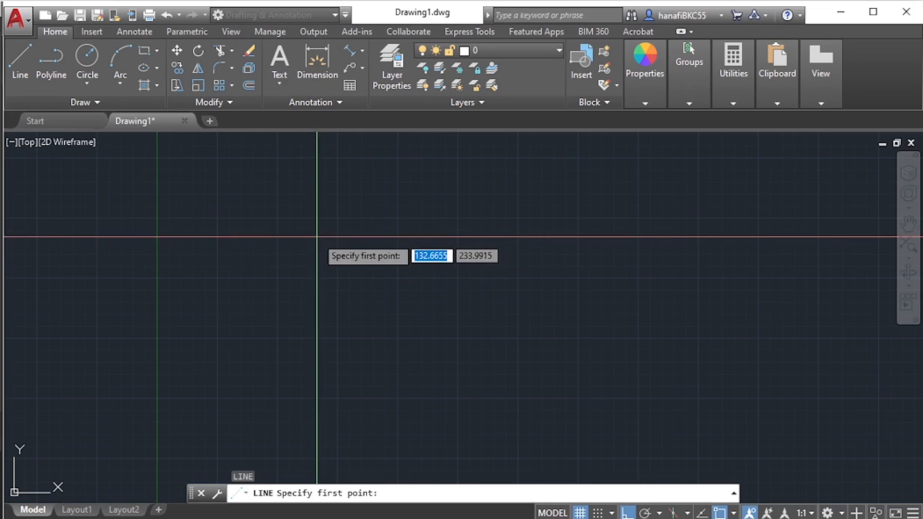
{"action": "left_click", "coordinate": [292, 310]}
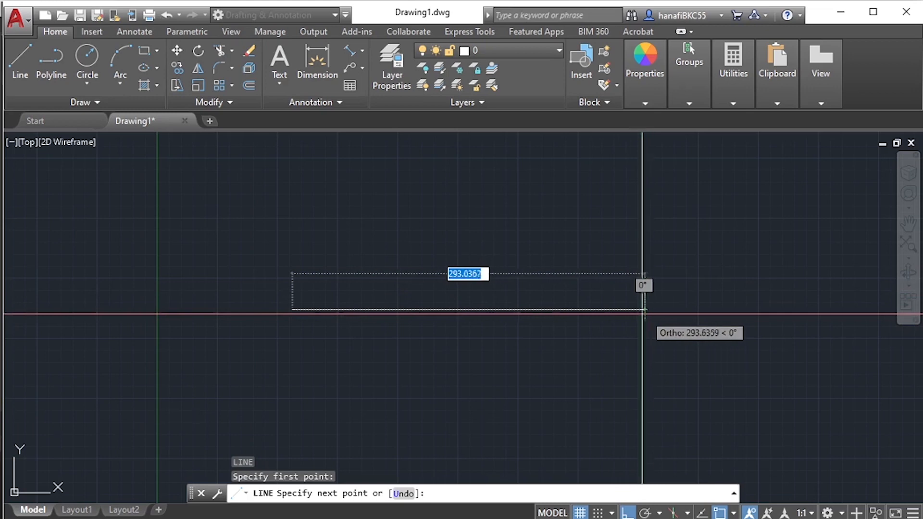
{"action": "left_click", "coordinate": [639, 310]}
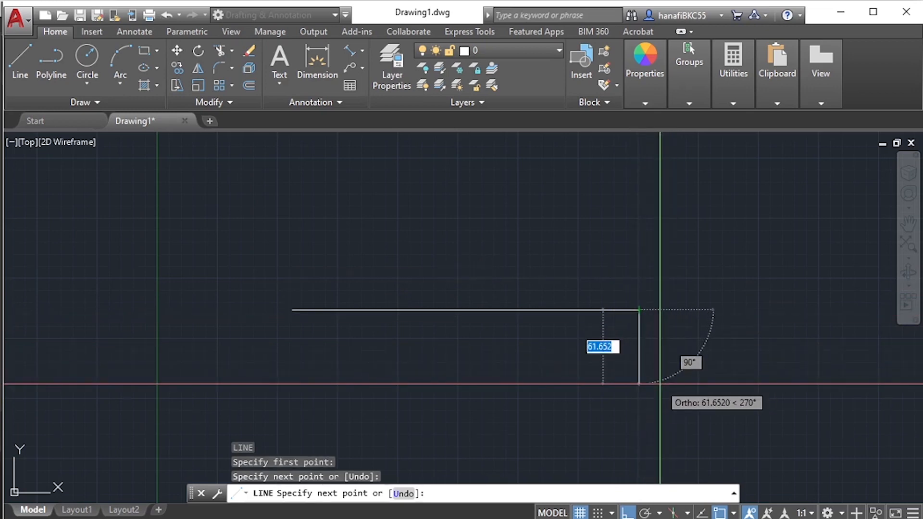
{"action": "left_click", "coordinate": [638, 407]}
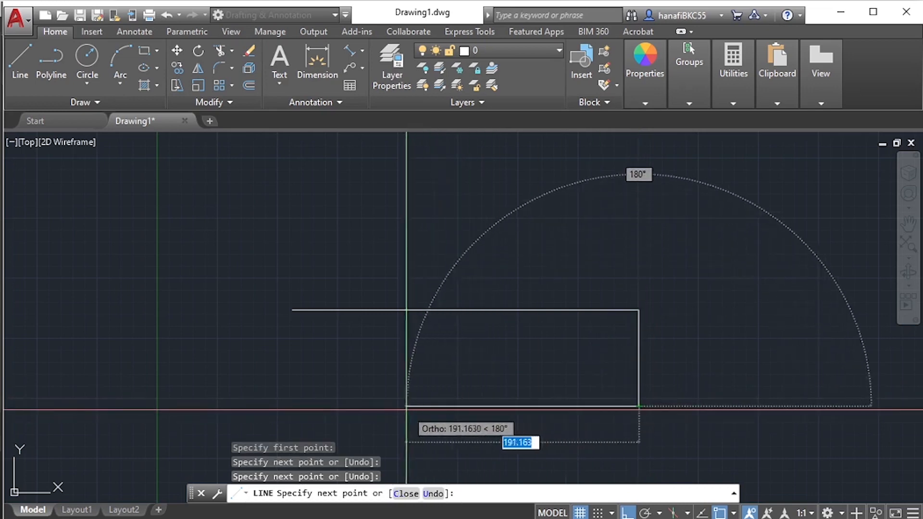
{"action": "left_click", "coordinate": [317, 412]}
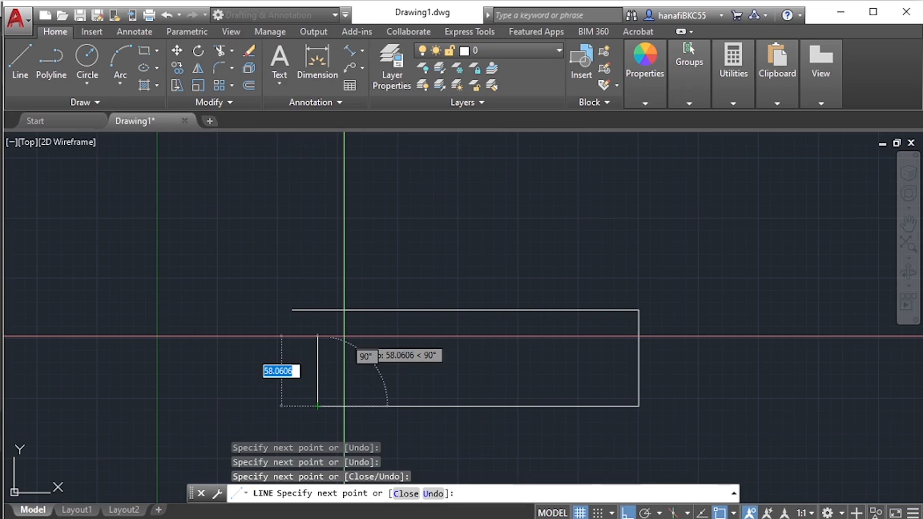
{"action": "type", "text": "c"}
{"action": "key", "text": "Return"}
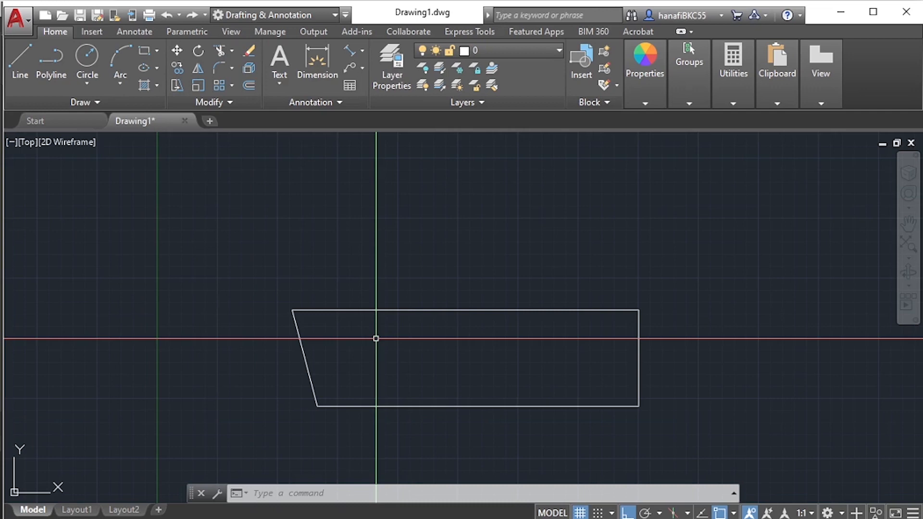
{"action": "key", "text": "Escape"}
{"action": "key", "text": "Escape"}
{"action": "key", "text": "Escape"}
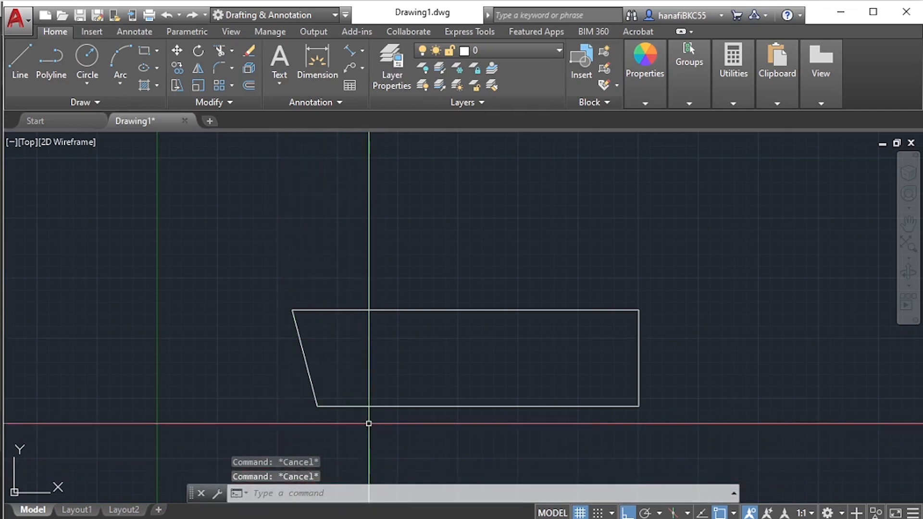
- Draw a circle with a radius of about 35 units above the four-sided outline
{"action": "type", "text": "c"}
{"action": "key", "text": "Return"}
{"action": "left_click", "coordinate": [441, 226]}
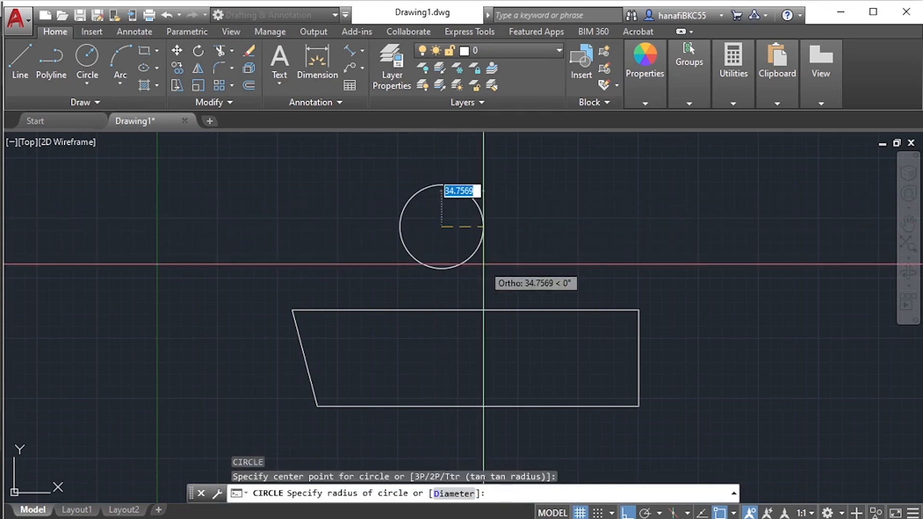
{"action": "left_click", "coordinate": [483, 264]}
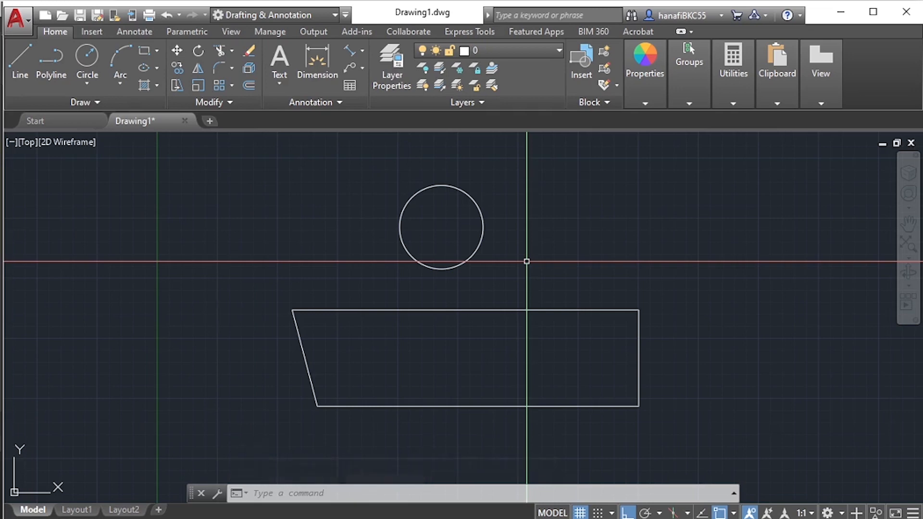
{"action": "key", "text": "Escape"}
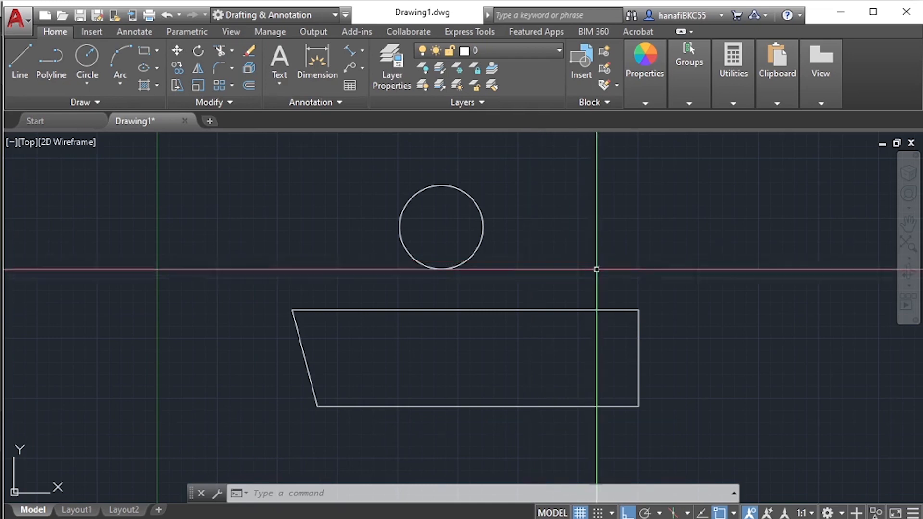
- Start a line beside the circle with segments about 119 units to the right, straight down, and about 92 units back left
{"action": "mouse_move", "coordinate": [566, 262]}
{"action": "middle_mouse_down"}
{"action": "mouse_move", "coordinate": [525, 250]}
{"action": "mouse_move", "coordinate": [513, 273]}
{"action": "mouse_move", "coordinate": [550, 237]}
{"action": "middle_mouse_up"}
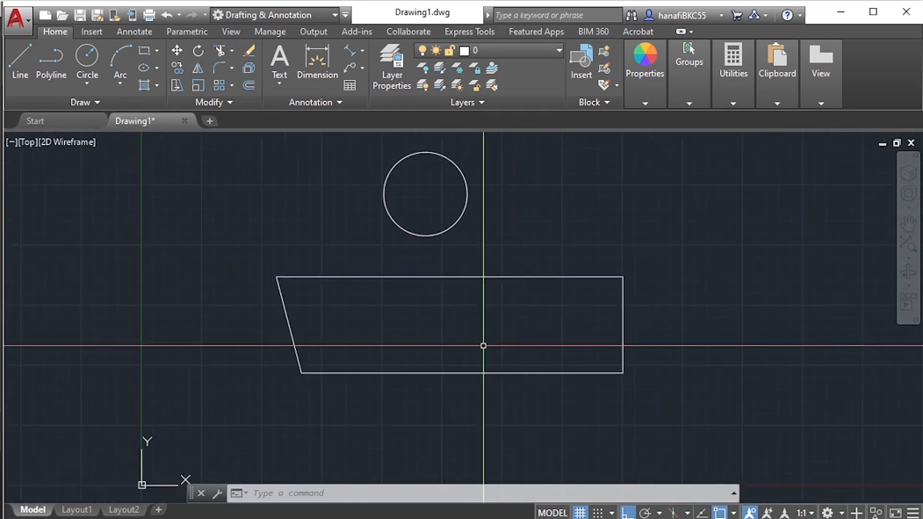
{"action": "type", "text": "l"}
{"action": "key", "text": "Return"}
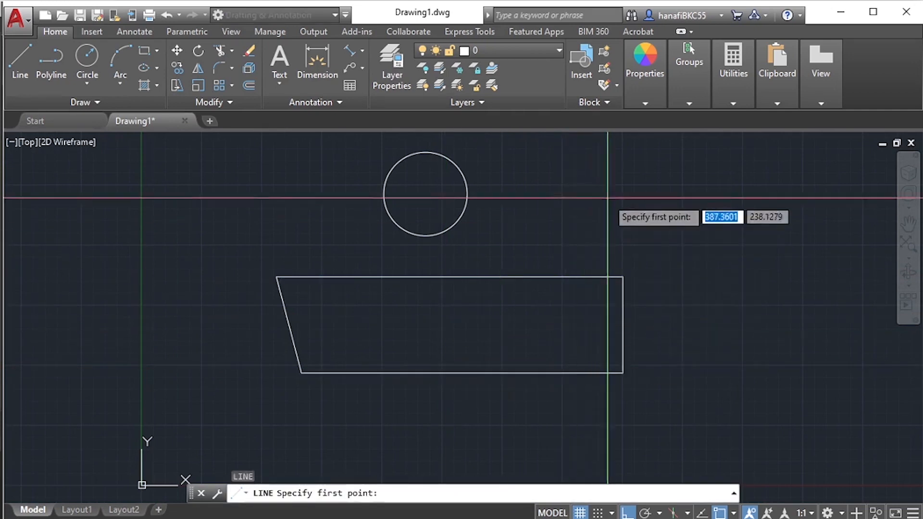
{"action": "left_click", "coordinate": [508, 170]}
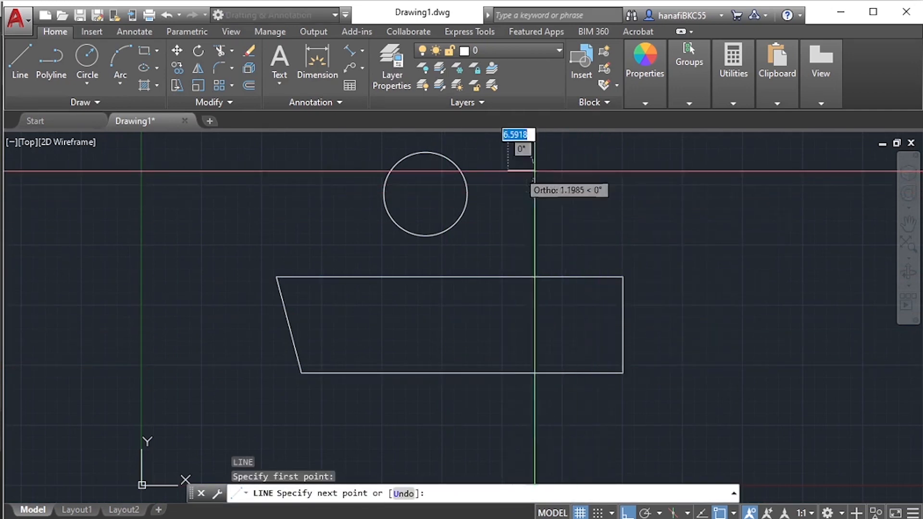
{"action": "left_click", "coordinate": [652, 170]}
{"action": "left_click", "coordinate": [654, 249]}
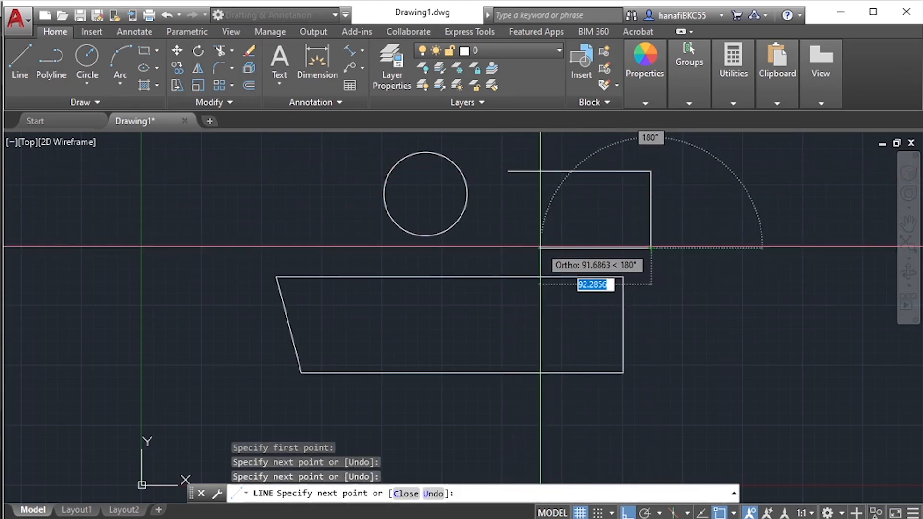
{"action": "left_click", "coordinate": [540, 249]}
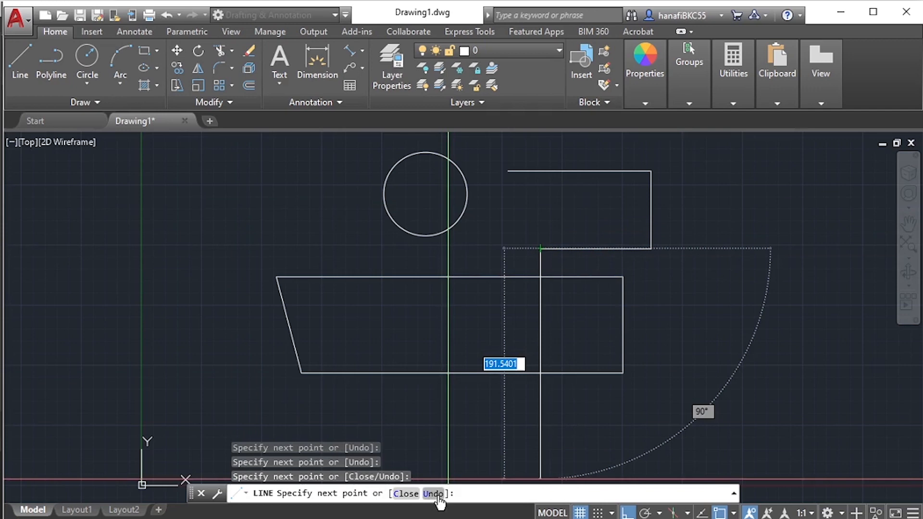
- Undo the three segments one by one within the active Line command, keeping its start point
{"action": "type", "text": "u"}
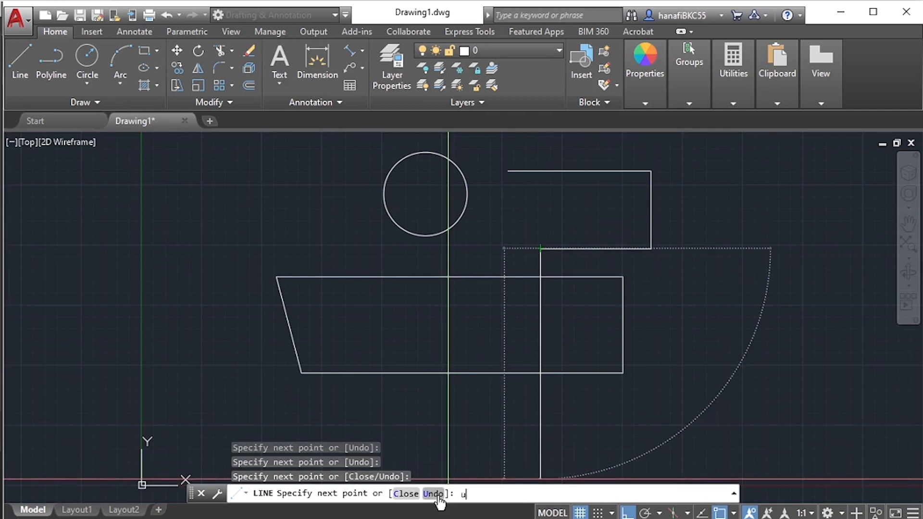
{"action": "key", "text": "Return"}
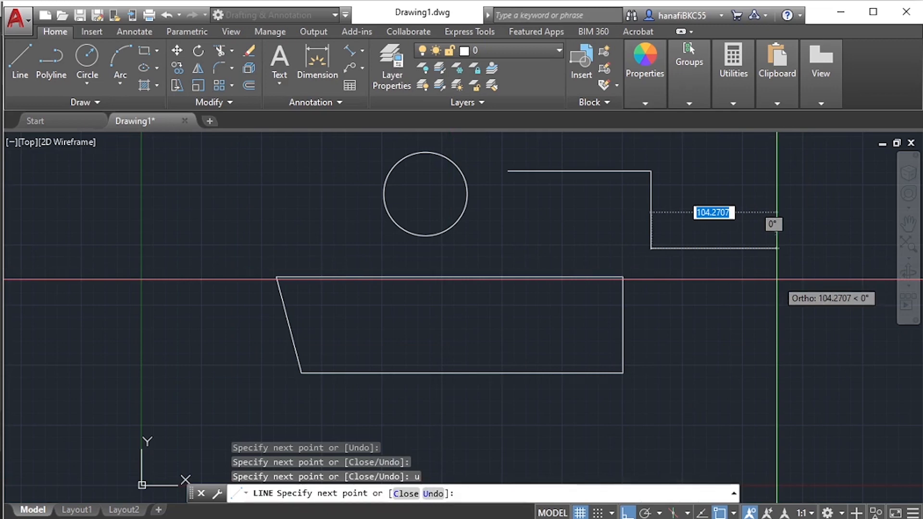
{"action": "type", "text": "u"}
{"action": "key", "text": "Return"}
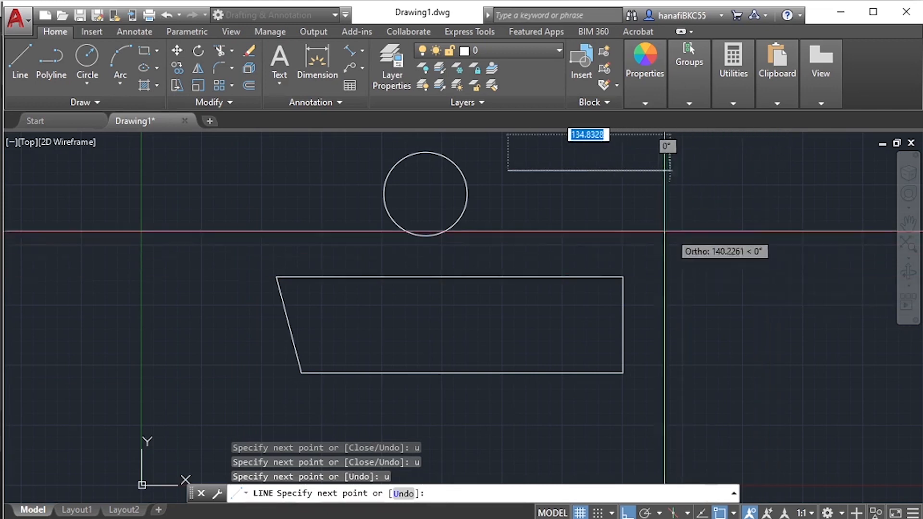
{"action": "type", "text": "u"}
{"action": "key", "text": "Return"}
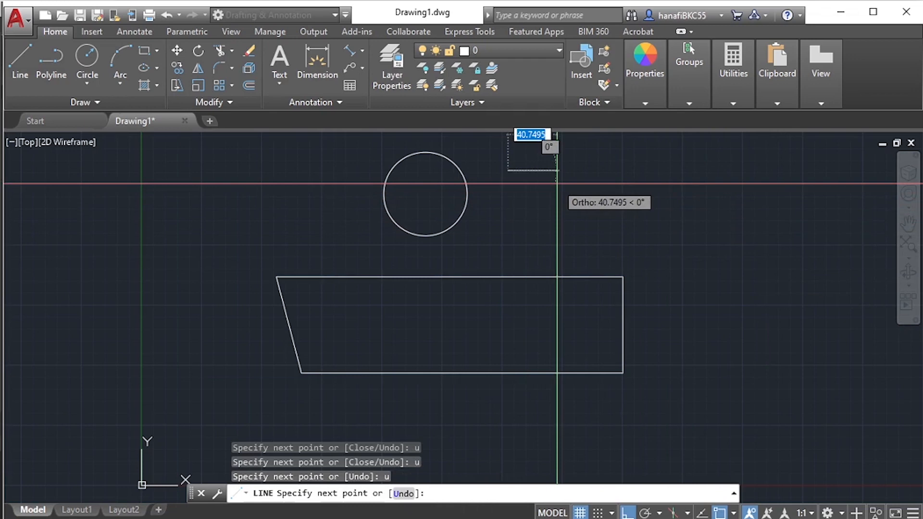
- Continue the active line with a horizontal segment about 113 units long, and with Ortho off add four freely angled segments
{"action": "left_click", "coordinate": [644, 176]}
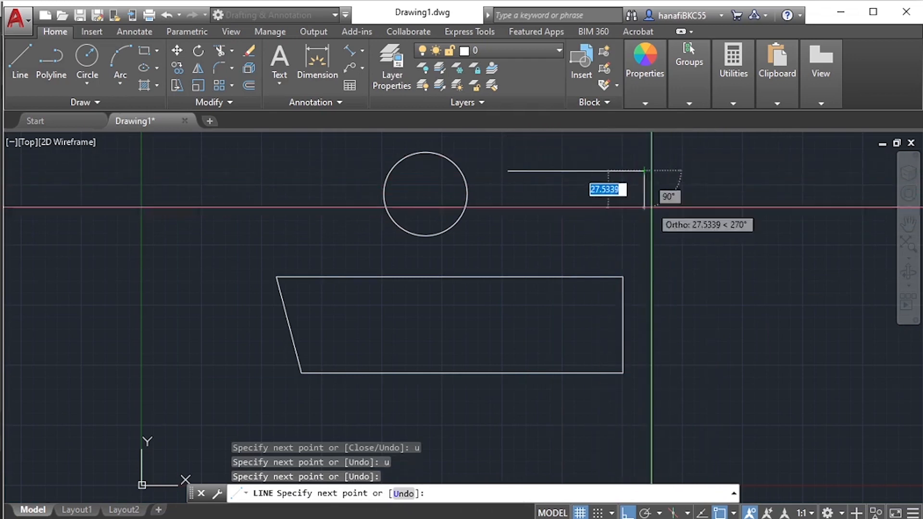
{"action": "key", "text": "F8"}
{"action": "left_click", "coordinate": [728, 261]}
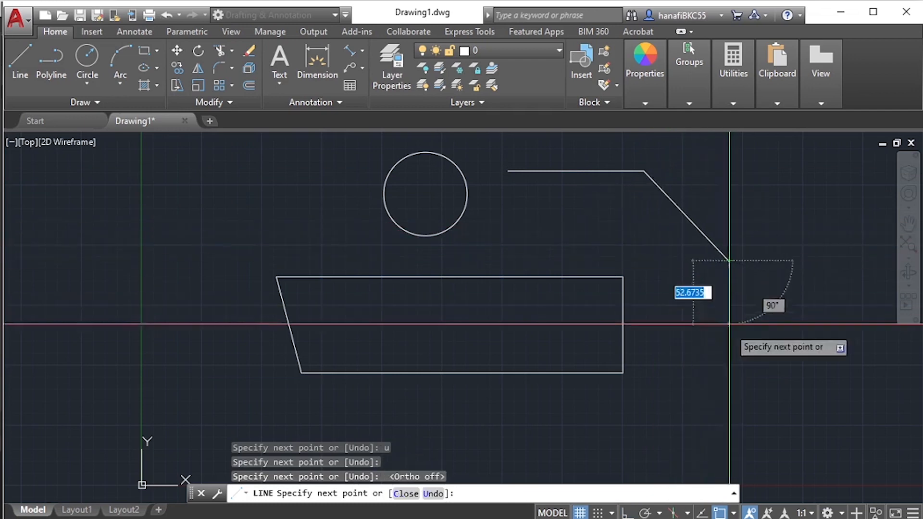
{"action": "left_click", "coordinate": [721, 365]}
{"action": "left_click", "coordinate": [820, 338]}
{"action": "left_click", "coordinate": [827, 226]}
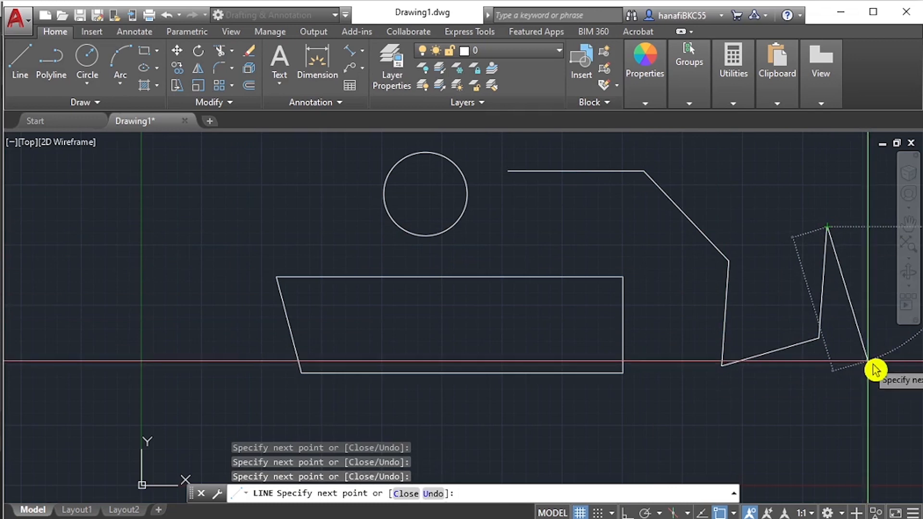
- Undo the last two angled segments within the active Line command and finish the line
{"action": "type", "text": "u"}
{"action": "key", "text": "Return"}
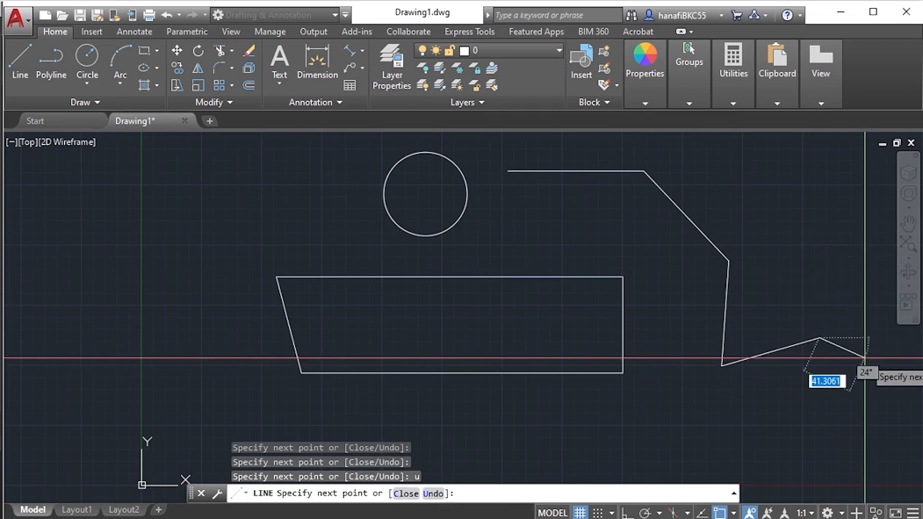
{"action": "type", "text": "u"}
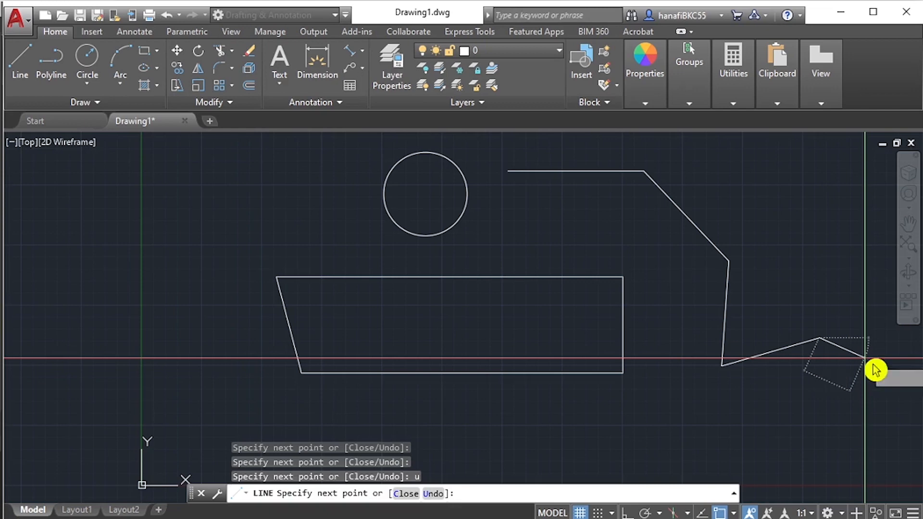
{"action": "key", "text": "Return"}
{"action": "key", "text": "Return"}
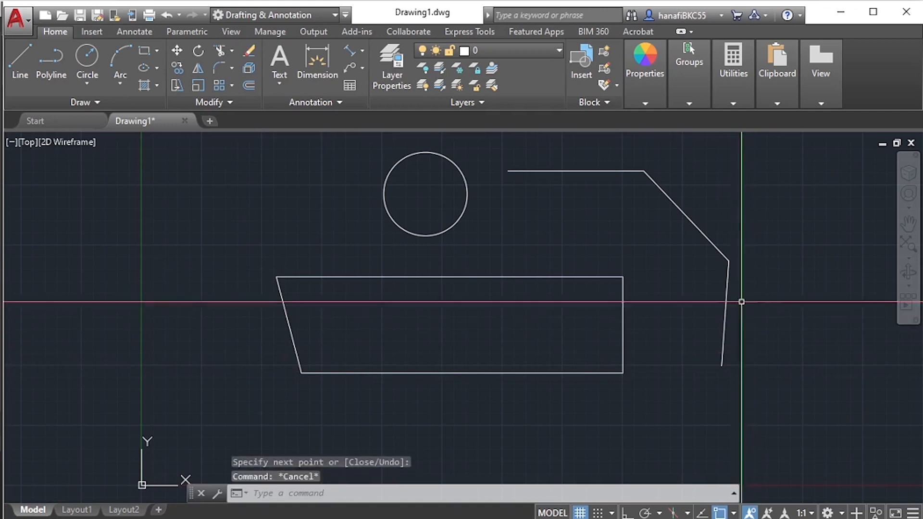
- Erase the three connected line segments beside the circle using two selection windows
{"action": "type", "text": "e"}
{"action": "key", "text": "Return"}
{"action": "left_click", "coordinate": [762, 193]}
{"action": "left_click", "coordinate": [714, 298]}
{"action": "left_click", "coordinate": [671, 162]}
{"action": "left_click", "coordinate": [593, 200]}
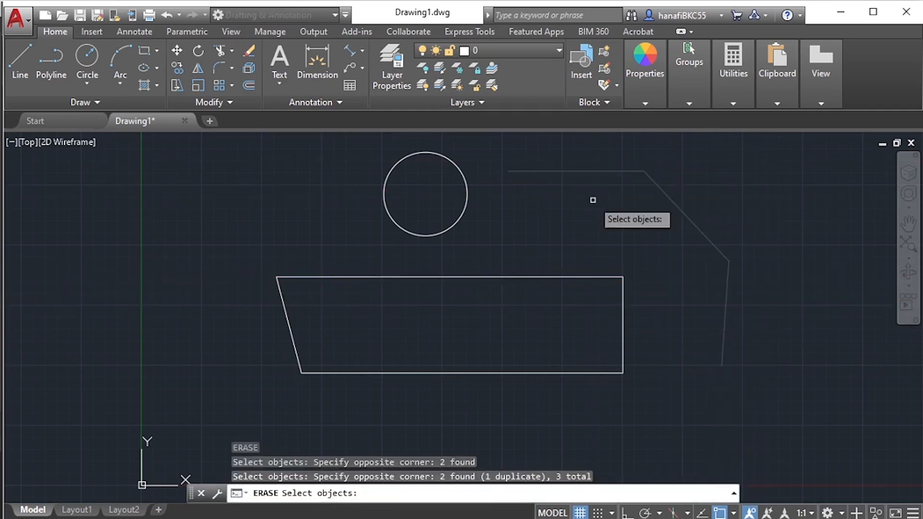
{"action": "key", "text": "Return"}
{"action": "key", "text": "Escape"}
{"action": "key", "text": "Escape"}
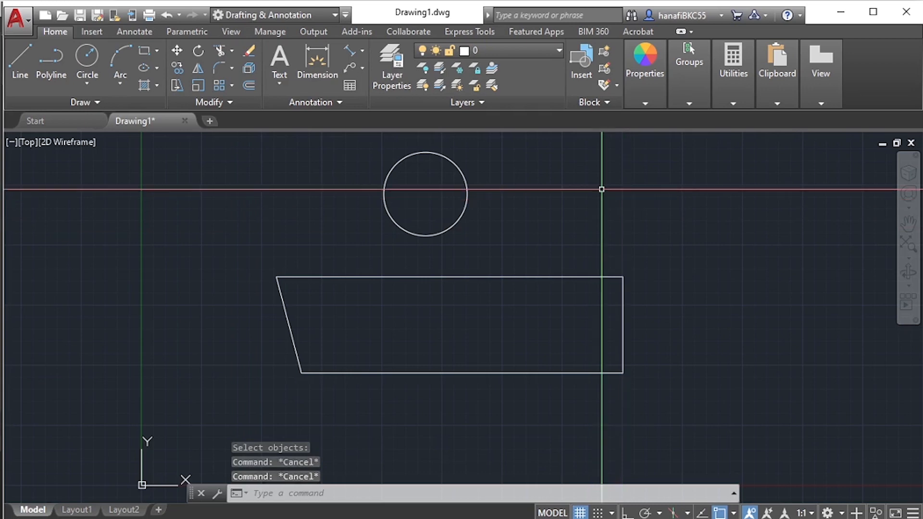
- Start a line beside the circle with horizontal, free diagonal, straight-down and horizontal segments, switching Ortho off only for the diagonal
{"action": "type", "text": "l"}
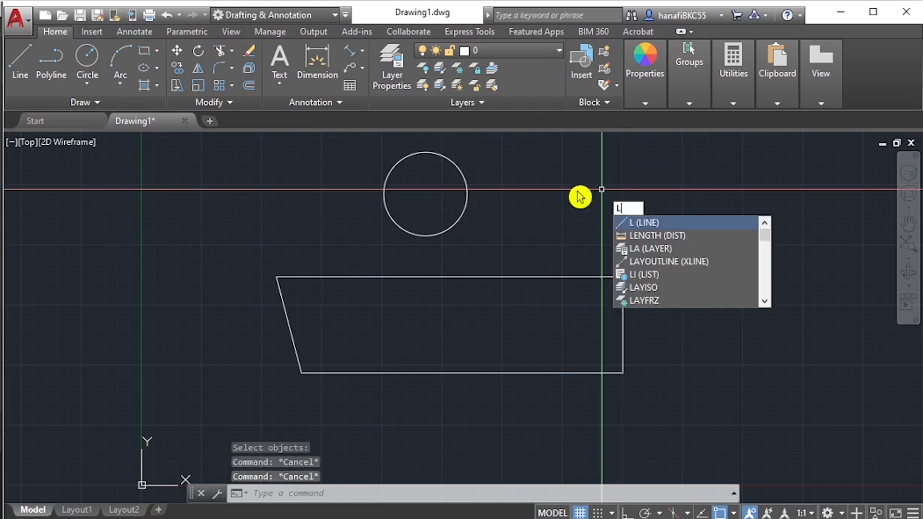
{"action": "key", "text": "Return"}
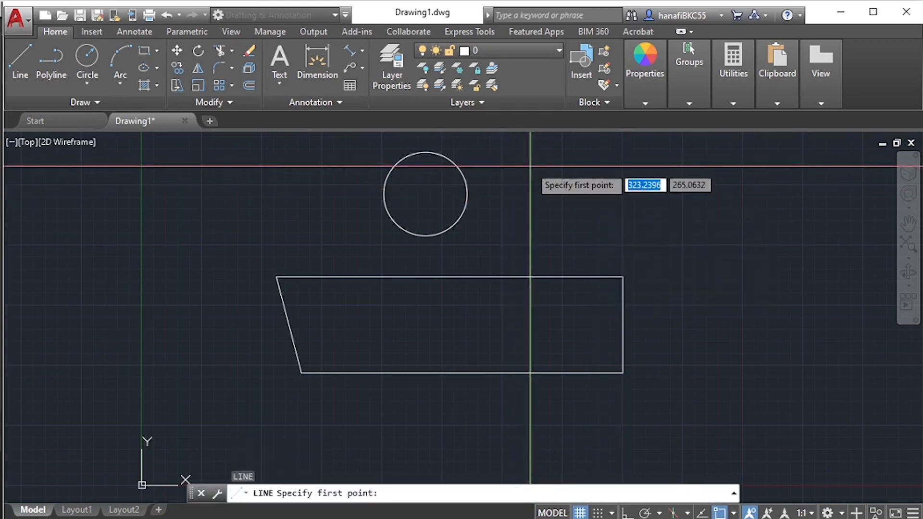
{"action": "left_click", "coordinate": [528, 168]}
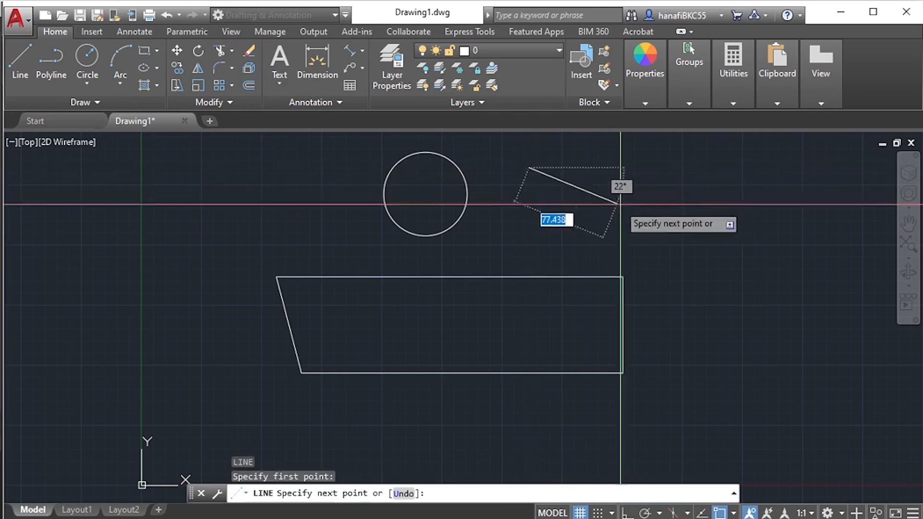
{"action": "key", "text": "F8"}
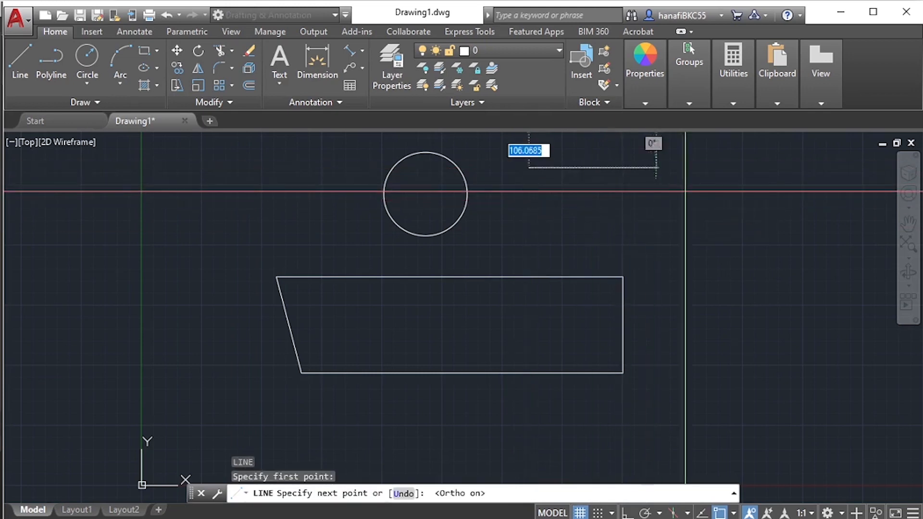
{"action": "left_click", "coordinate": [668, 191]}
{"action": "key", "text": "F8"}
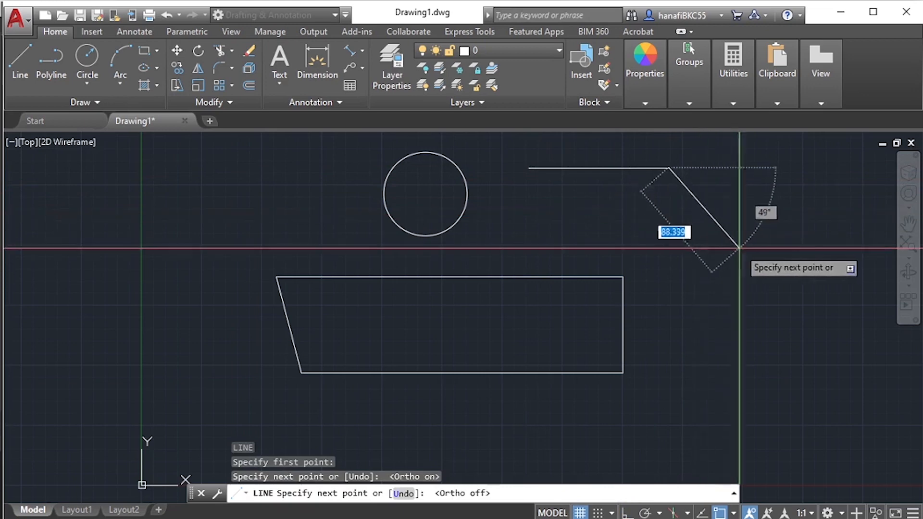
{"action": "left_click", "coordinate": [748, 247]}
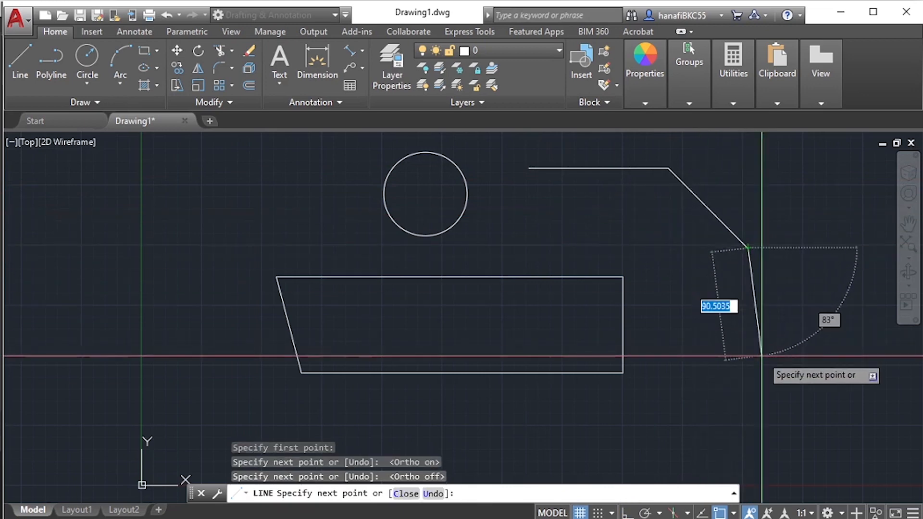
{"action": "key", "text": "F8"}
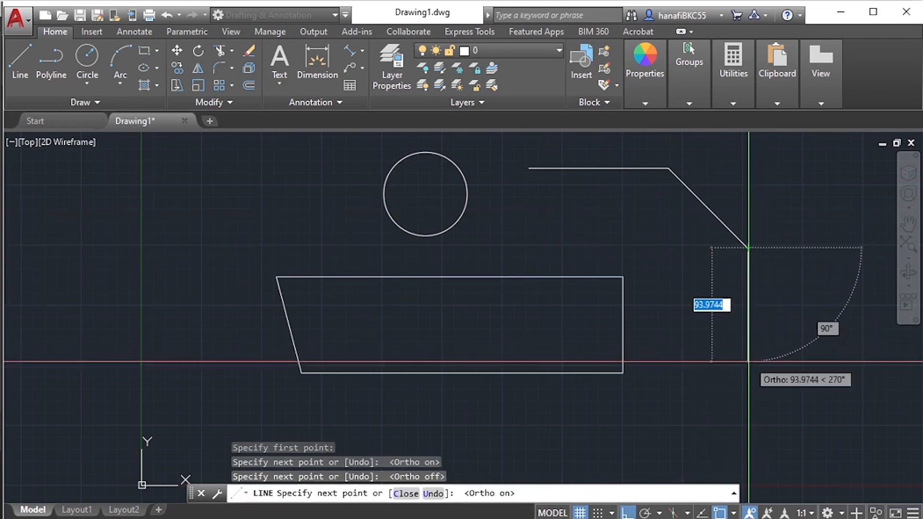
{"action": "left_click", "coordinate": [749, 319]}
{"action": "left_click", "coordinate": [829, 319]}
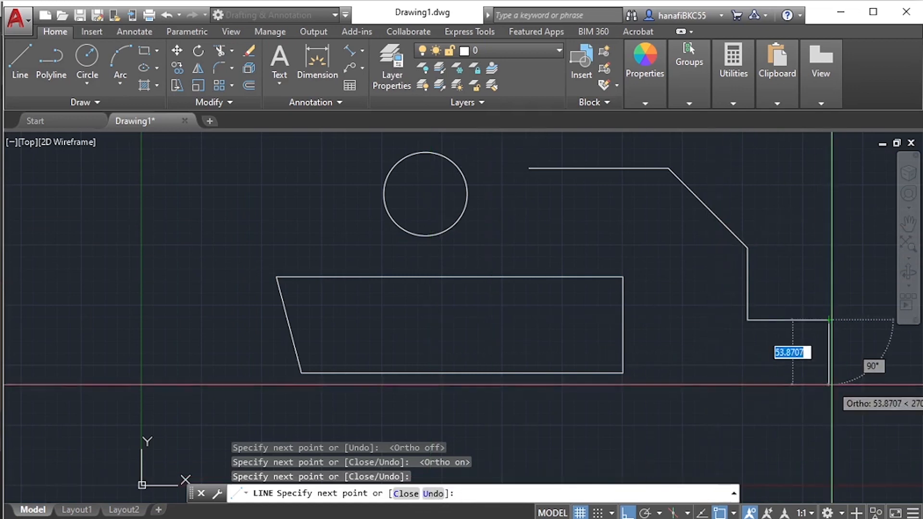
- Undo the last three segments within the Line command, then end the line with a vertical segment about 83 units down
{"action": "type", "text": "u"}
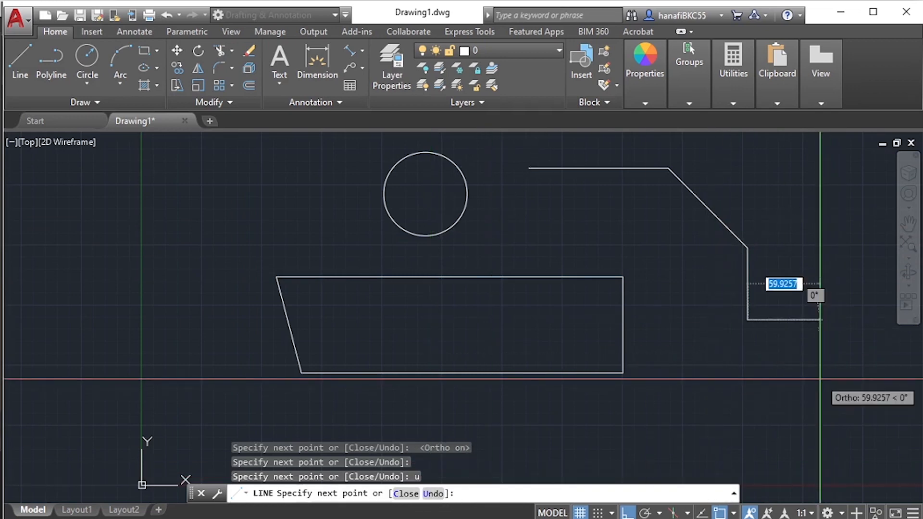
{"action": "key", "text": "Return"}
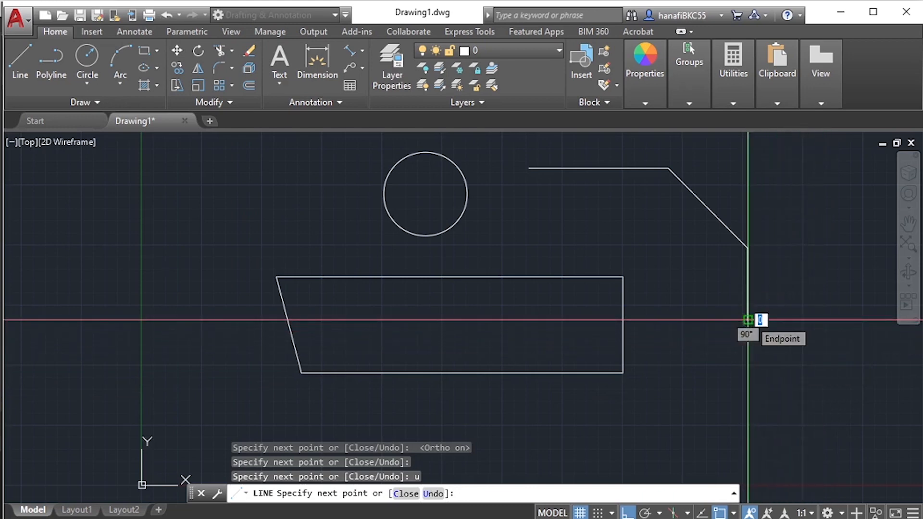
{"action": "type", "text": "u"}
{"action": "key", "text": "Return"}
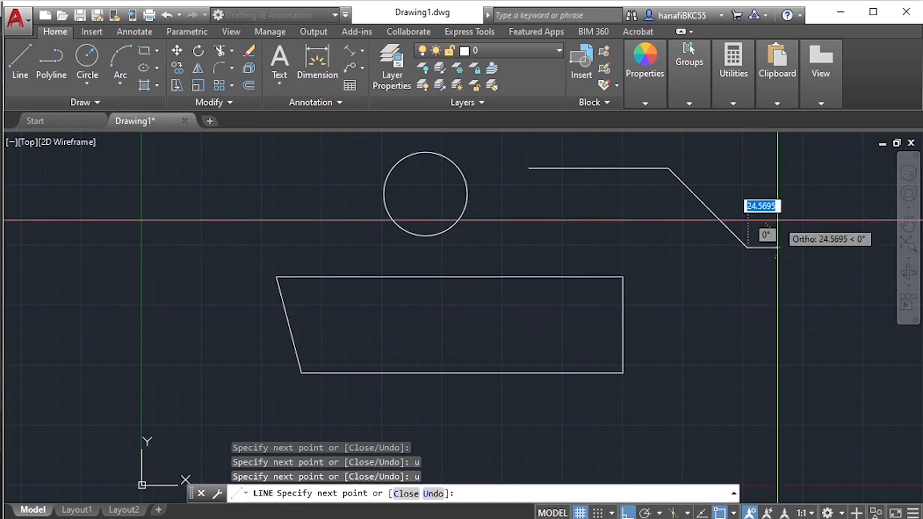
{"action": "type", "text": "u"}
{"action": "key", "text": "Return"}
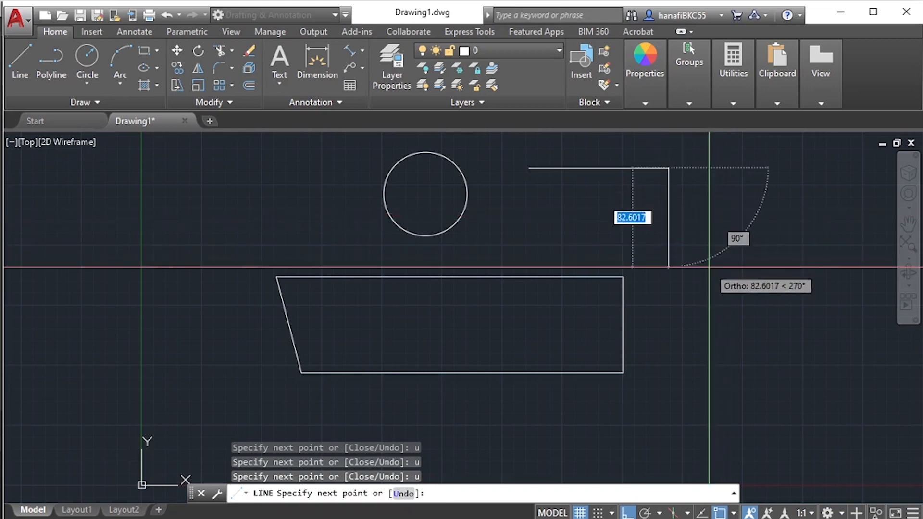
{"action": "left_click", "coordinate": [668, 266]}
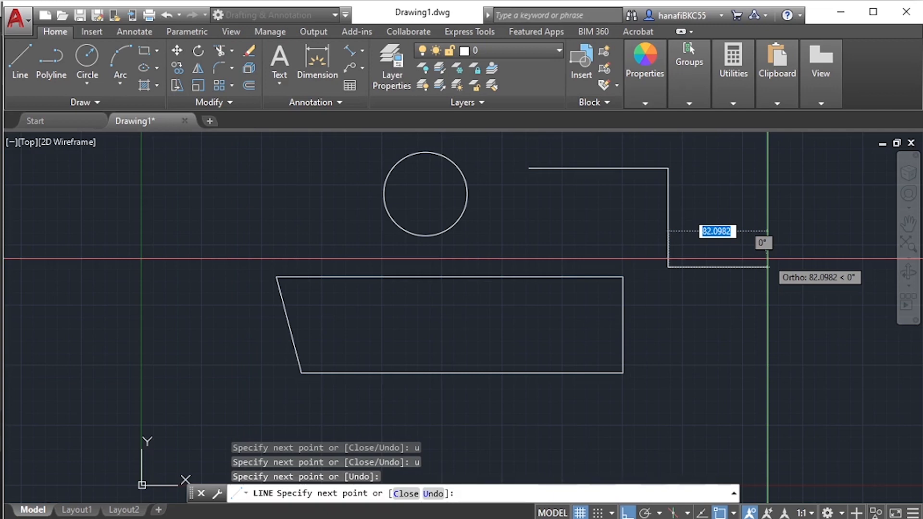
{"action": "key", "text": "Escape"}
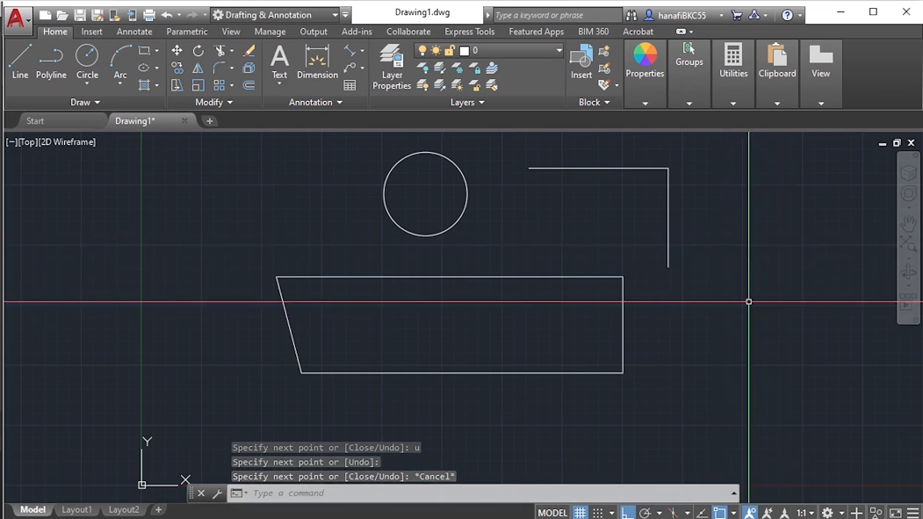
- Draw a second L-shaped line pair beside the first, with one horizontal segment and one segment straight down
{"action": "type", "text": "l"}
{"action": "key", "text": "Return"}
{"action": "left_click", "coordinate": [682, 192]}
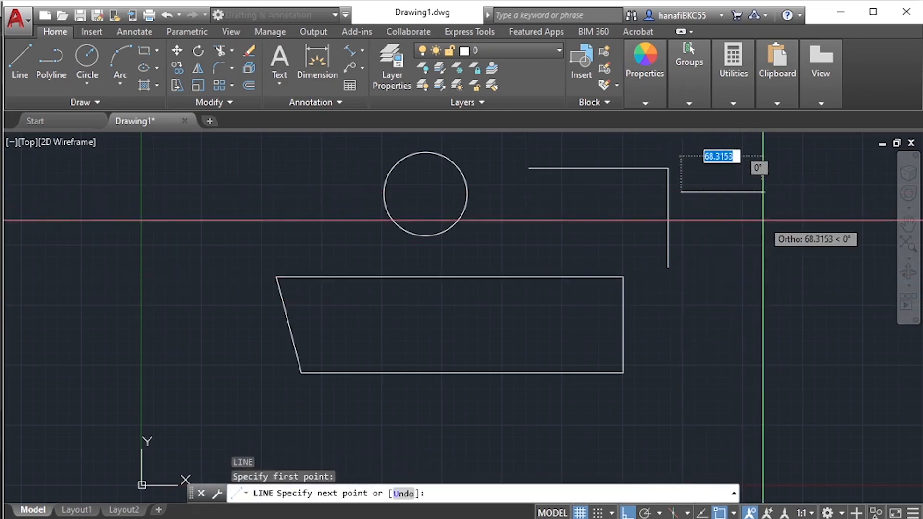
{"action": "left_click", "coordinate": [775, 206]}
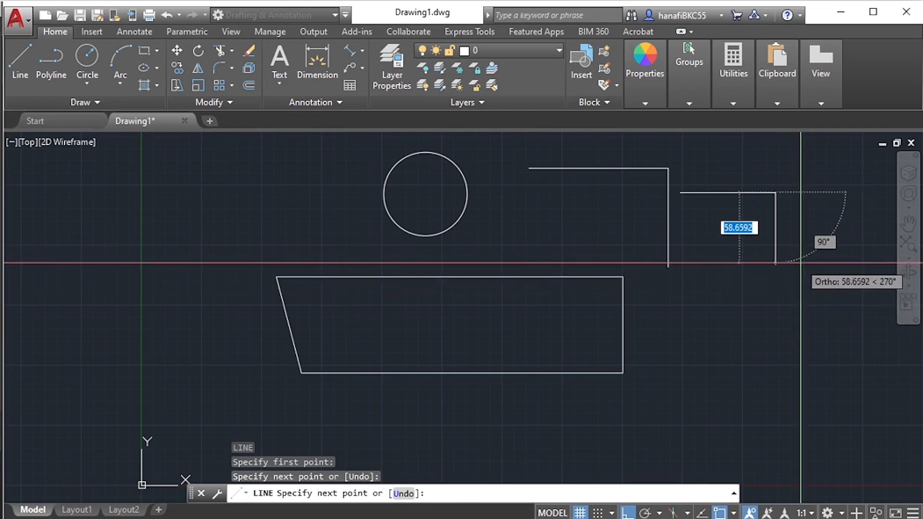
{"action": "left_click", "coordinate": [802, 283]}
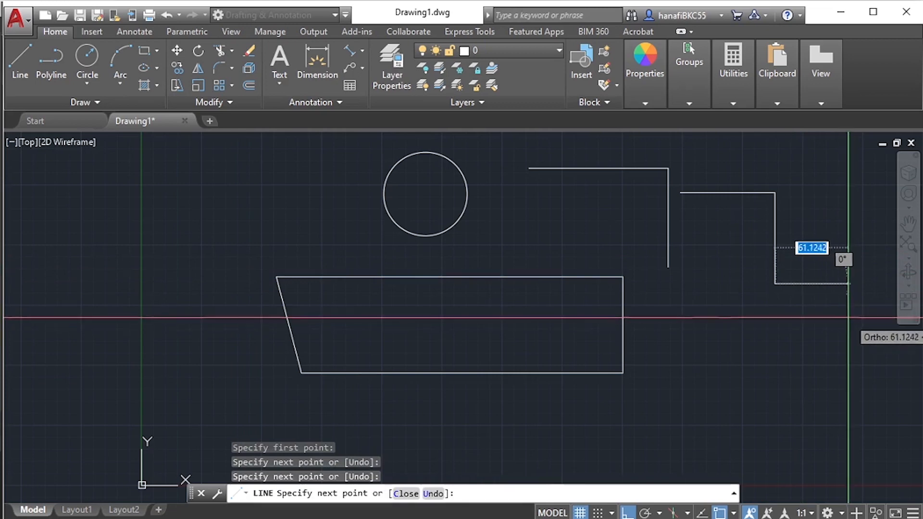
{"action": "key", "text": "Return"}
- Erase both L-shaped line pairs beside the circle with a single crossing window
{"action": "mouse_move", "coordinate": [742, 247]}
{"action": "middle_mouse_down"}
{"action": "mouse_move", "coordinate": [680, 253]}
{"action": "mouse_move", "coordinate": [643, 270]}
{"action": "mouse_move", "coordinate": [605, 260]}
{"action": "middle_mouse_up"}
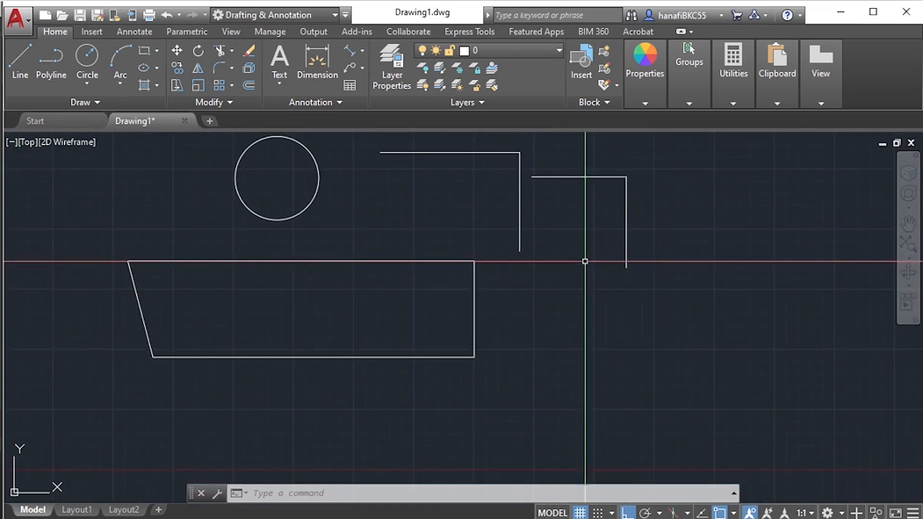
{"action": "middle_click_drag", "start_coordinate": [585, 260], "coordinate": [571, 297]}
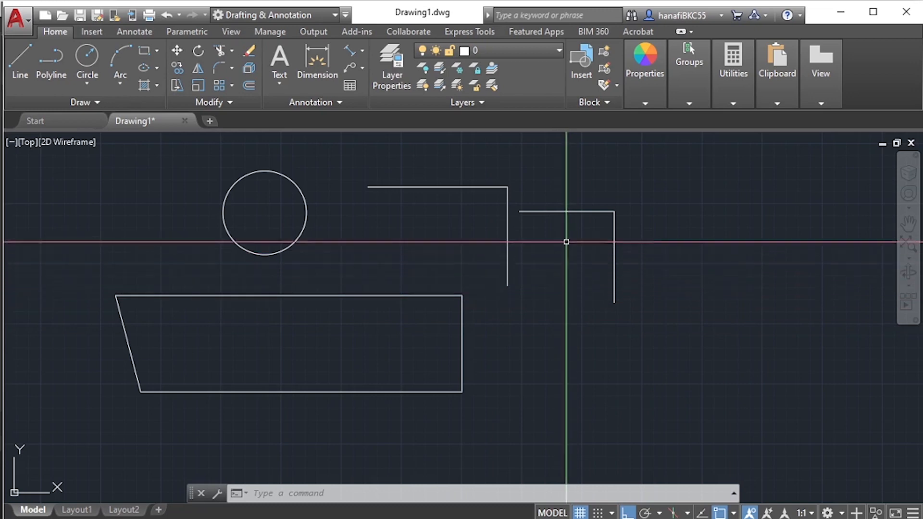
{"action": "key", "text": "Escape"}
{"action": "key", "text": "Escape"}
{"action": "type", "text": "e"}
{"action": "key", "text": "Return"}
{"action": "left_click", "coordinate": [659, 181]}
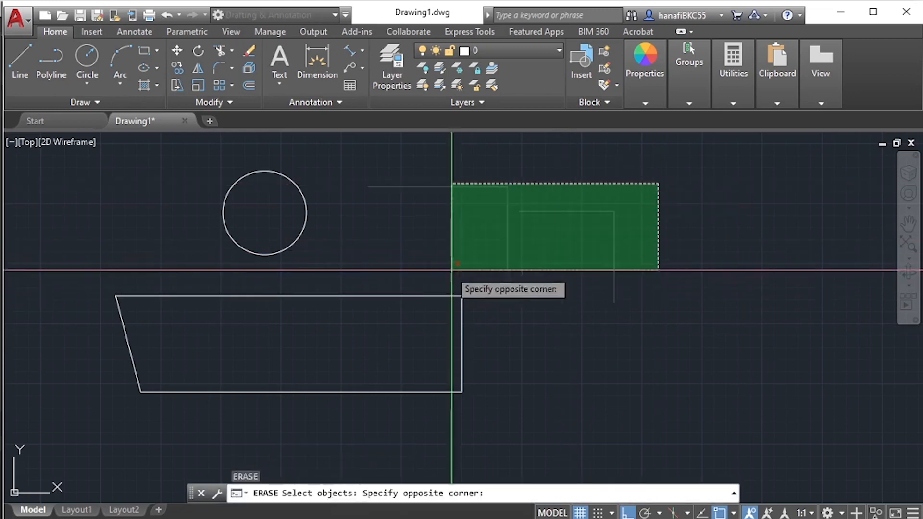
{"action": "left_click", "coordinate": [448, 270]}
{"action": "key", "text": "Return"}
- Draw a new L-shaped line pair above and beside the four-sided outline, running horizontally and then straight down
{"action": "mouse_move", "coordinate": [546, 264]}
{"action": "middle_mouse_down"}
{"action": "mouse_move", "coordinate": [557, 255]}
{"action": "mouse_move", "coordinate": [521, 291]}
{"action": "middle_mouse_up"}
{"action": "type", "text": "l"}
{"action": "key", "text": "Return"}
{"action": "left_click", "coordinate": [458, 184]}
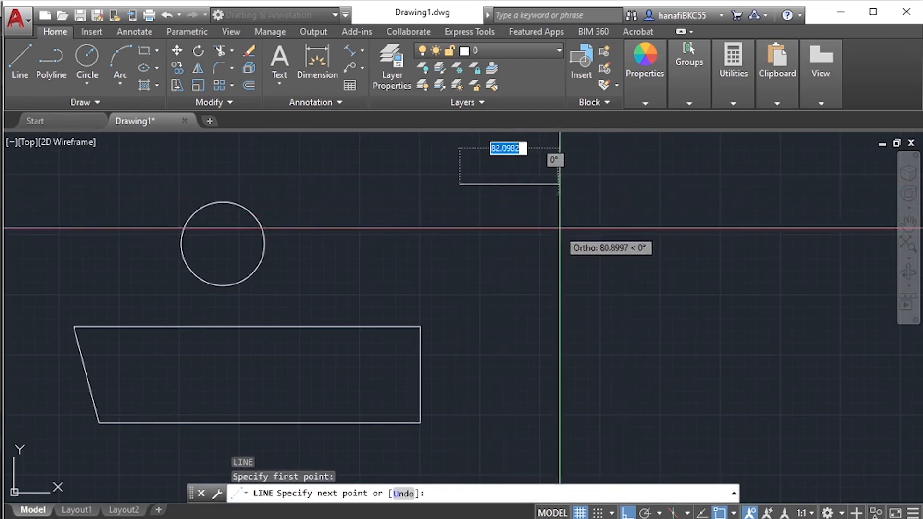
{"action": "left_click", "coordinate": [574, 212]}
{"action": "left_click", "coordinate": [575, 295]}
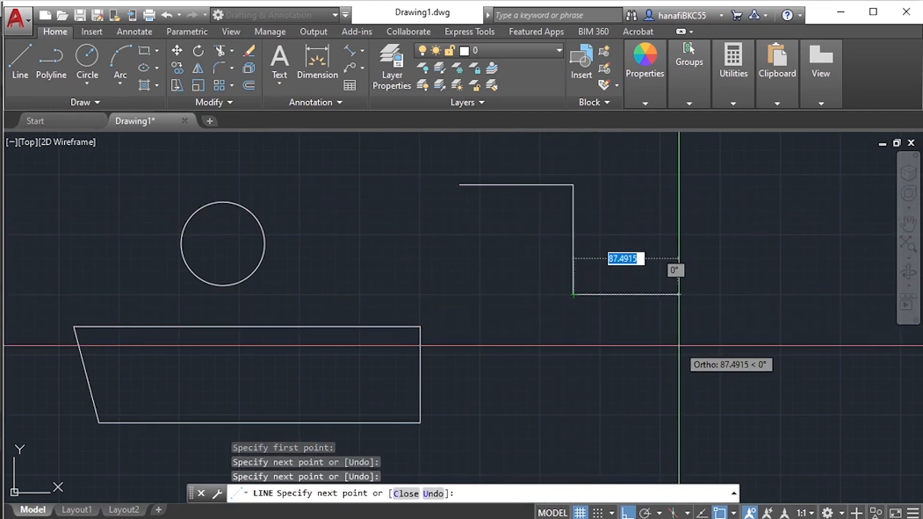
{"action": "key", "text": "Return"}
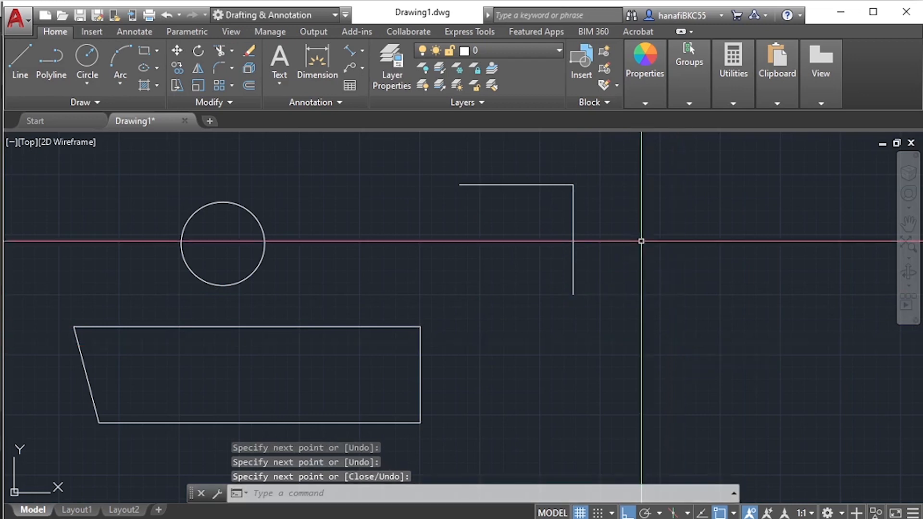
- Draw a second L-shaped line pair beside the first, running about 130 units horizontally and then straight down
{"action": "middle_click_drag", "start_coordinate": [642, 235], "coordinate": [597, 242]}
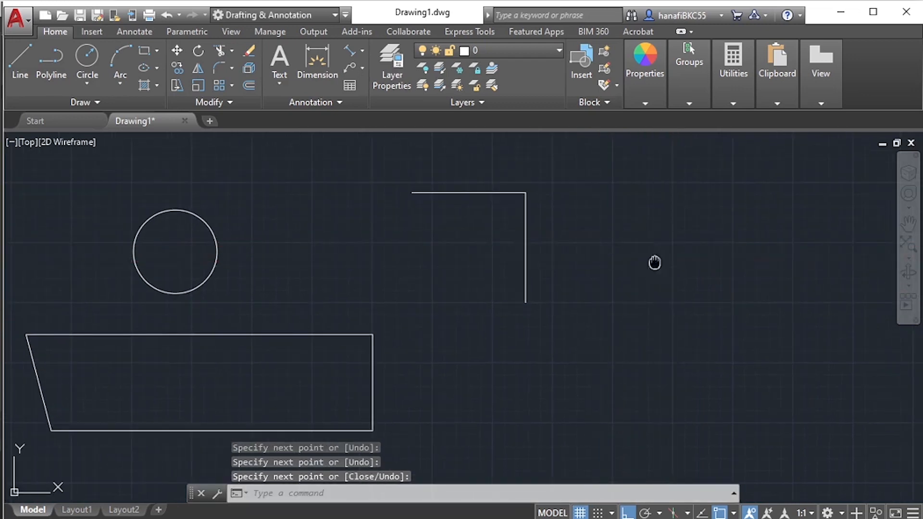
{"action": "middle_click_drag", "start_coordinate": [655, 262], "coordinate": [591, 256]}
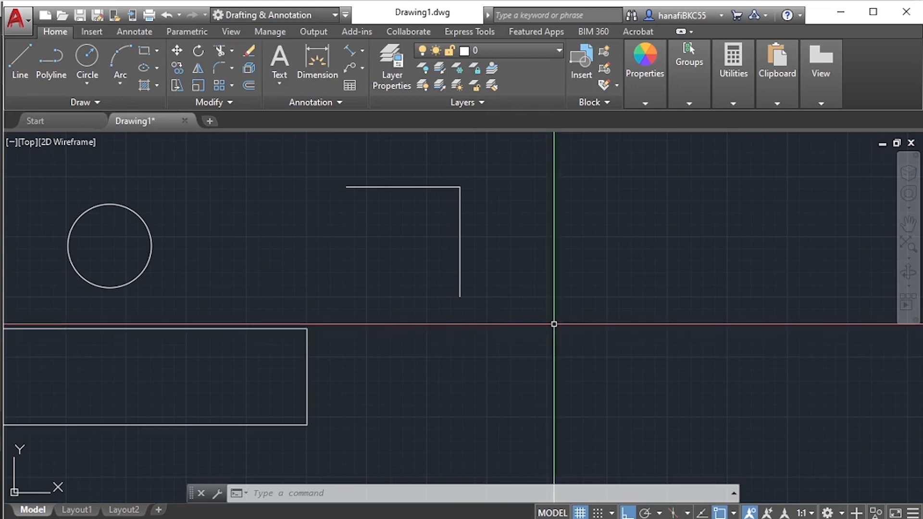
{"action": "type", "text": "l"}
{"action": "key", "text": "Return"}
{"action": "left_click", "coordinate": [508, 270]}
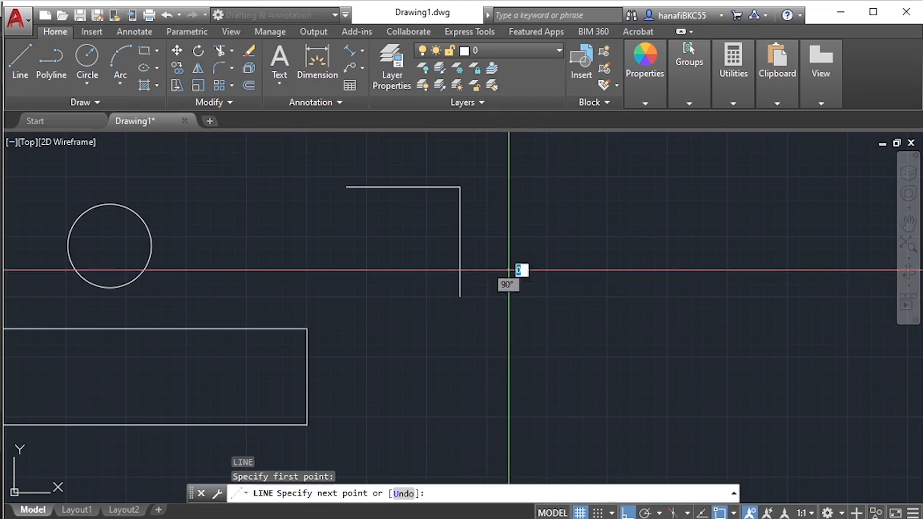
{"action": "left_click", "coordinate": [666, 265]}
{"action": "left_click", "coordinate": [695, 386]}
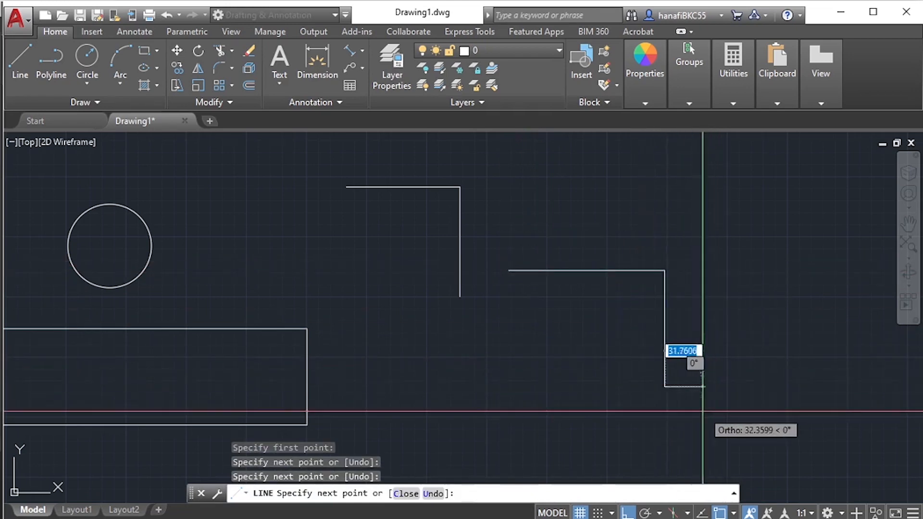
{"action": "key", "text": "Return"}
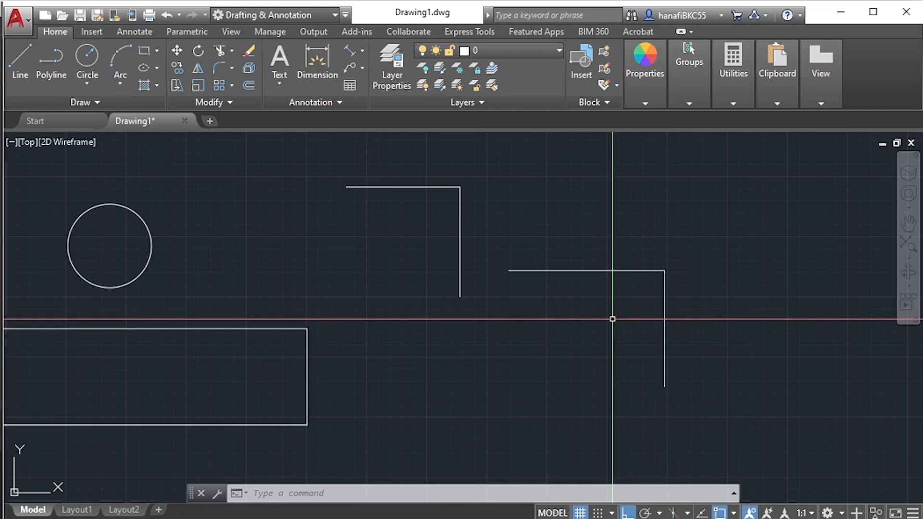
{"action": "type", "text": "l"}
{"action": "key", "text": "Return"}
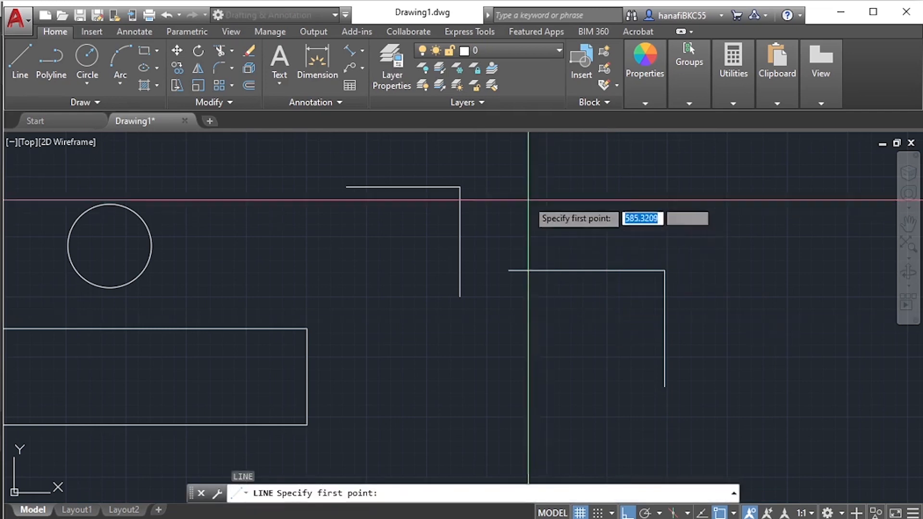
{"action": "left_click", "coordinate": [521, 191]}
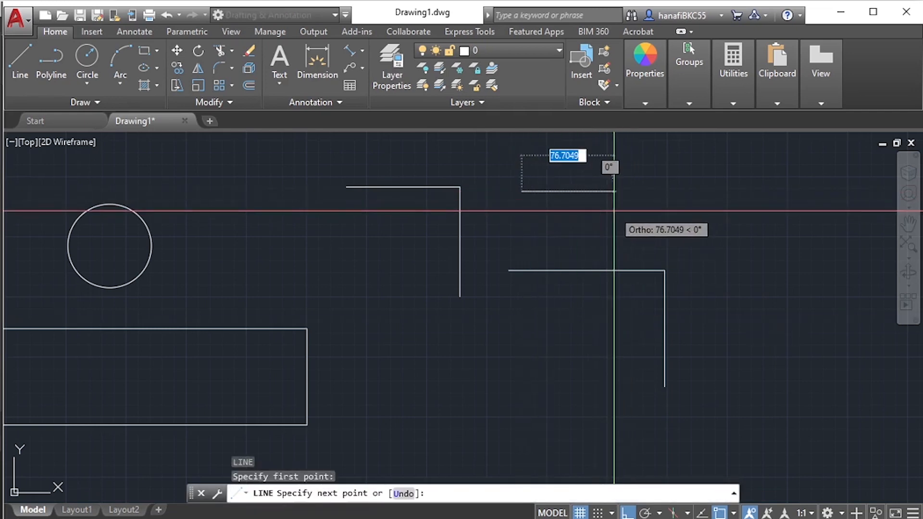
{"action": "key", "text": "Escape"}
{"action": "type", "text": "L"}
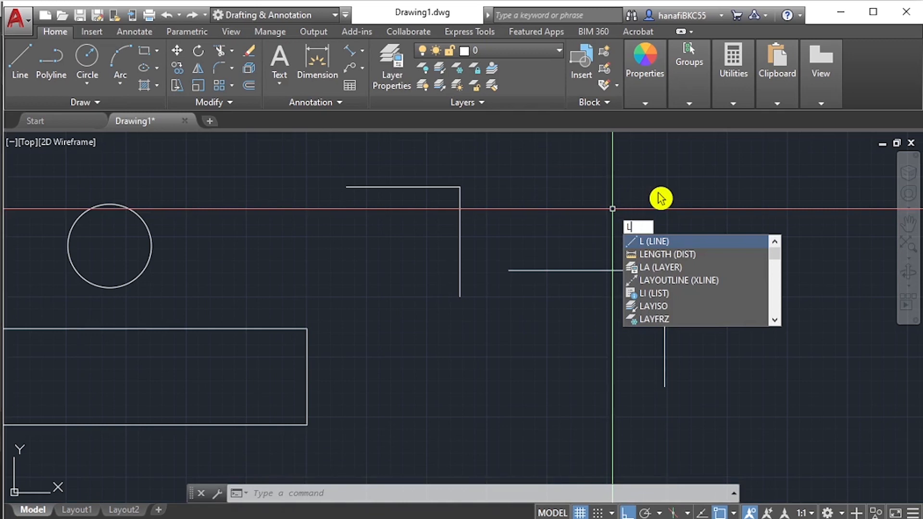
{"action": "key", "text": "Return"}
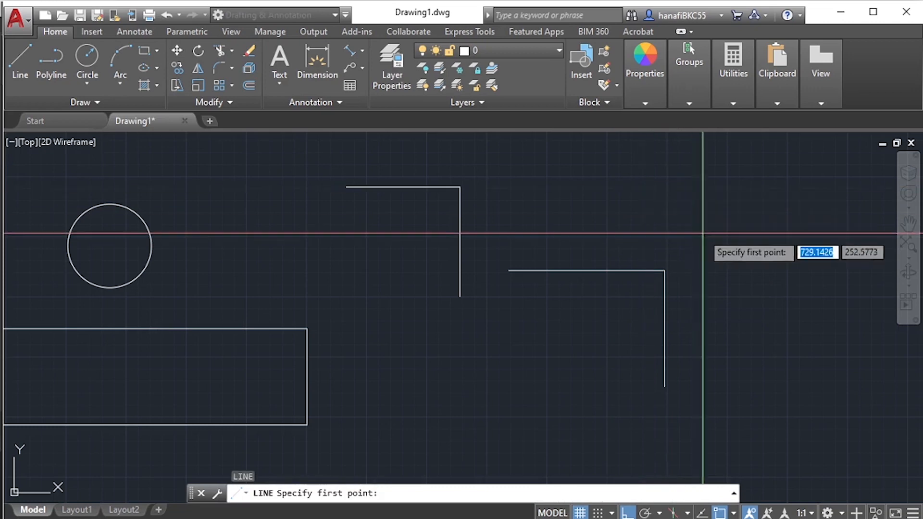
{"action": "key", "text": "Escape"}
{"action": "key", "text": "Escape"}
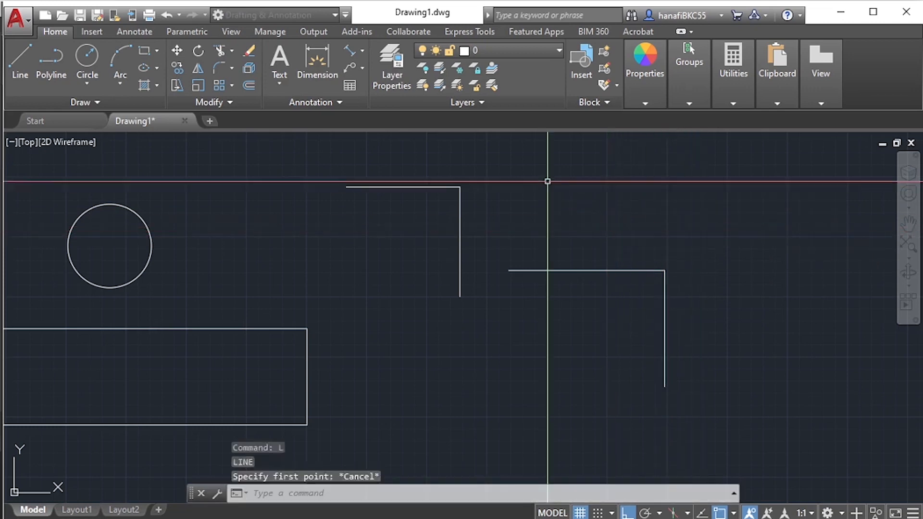
{"action": "right_click", "coordinate": [582, 197]}
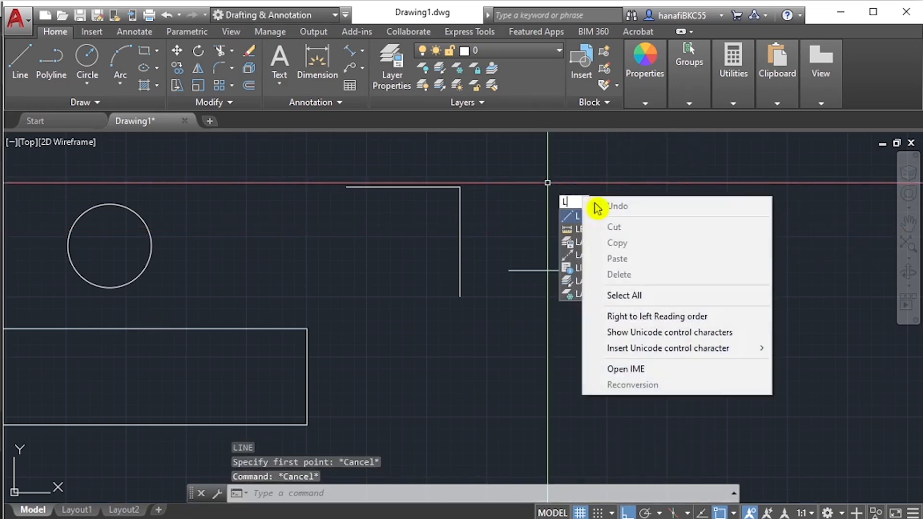
{"action": "left_click", "coordinate": [609, 177]}
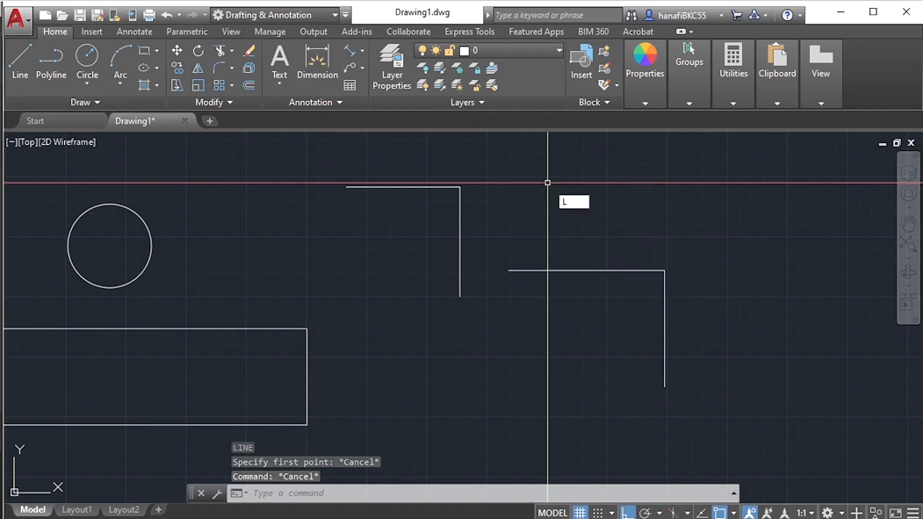
{"action": "key", "text": "Return"}
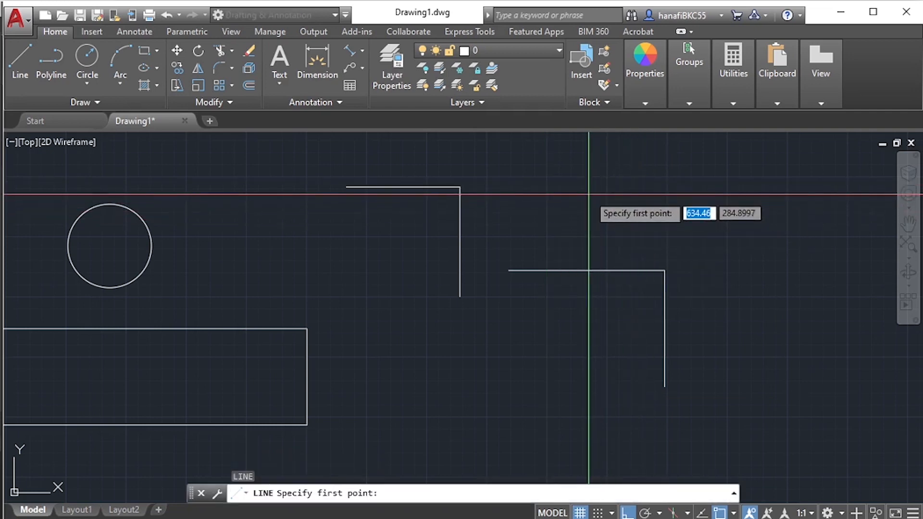
{"action": "key", "text": "BackSpace"}
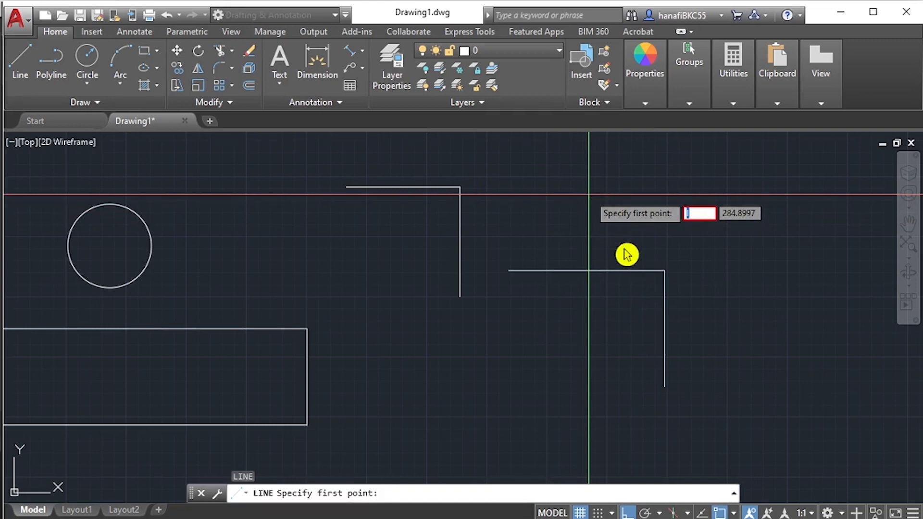
{"action": "key", "text": "Escape"}
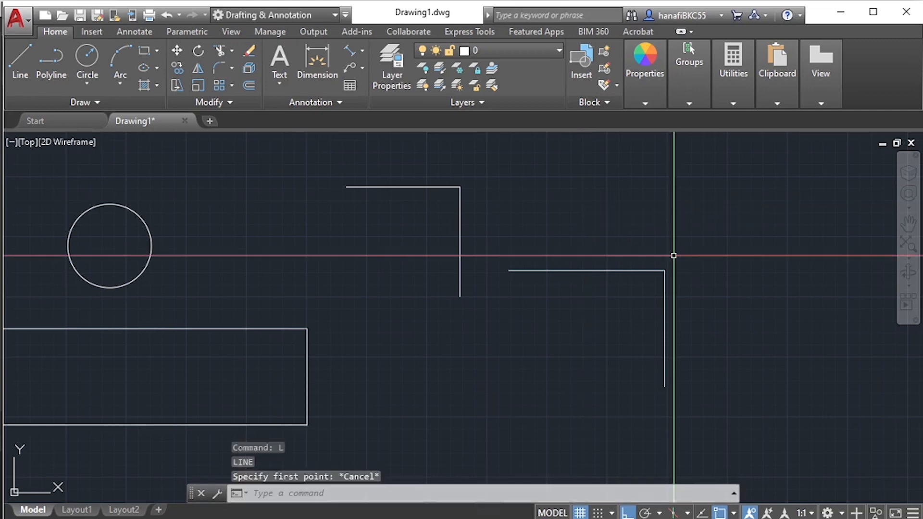
{"action": "key", "text": "Escape"}
- Draw a single short horizontal line above the second L-shaped line pair
{"action": "type", "text": "l"}
{"action": "key", "text": "Return"}
{"action": "left_click", "coordinate": [552, 185]}
{"action": "left_click", "coordinate": [637, 218]}
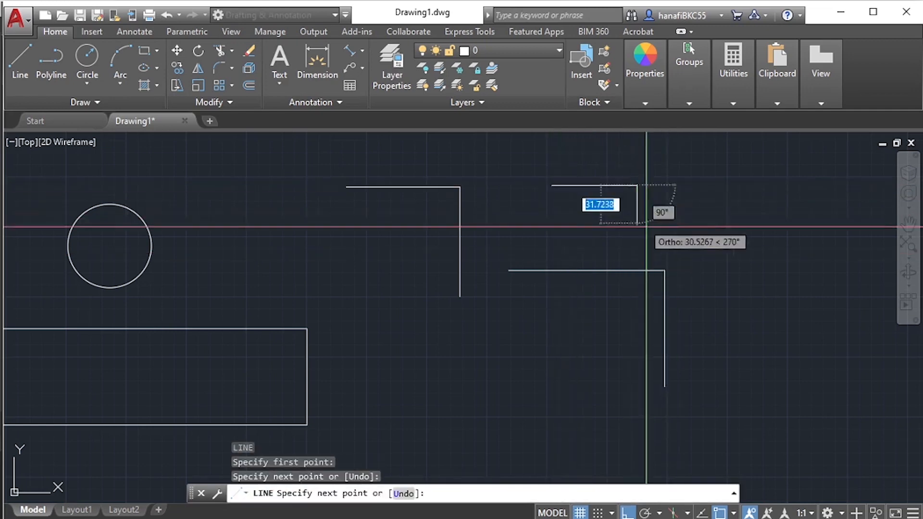
{"action": "key", "text": "Escape"}
{"action": "key", "text": "Escape"}
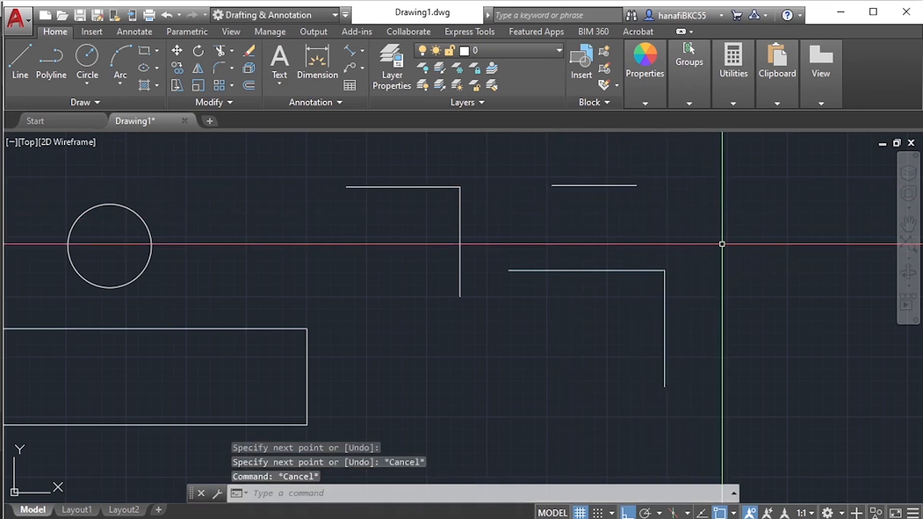
- Erase the short horizontal line and the second L-shaped line pair with one crossing window
{"action": "key", "text": "Escape"}
{"action": "key", "text": "Escape"}
{"action": "type", "text": "e"}
{"action": "key", "text": "Return"}
{"action": "left_click", "coordinate": [708, 312]}
{"action": "left_click", "coordinate": [567, 158]}
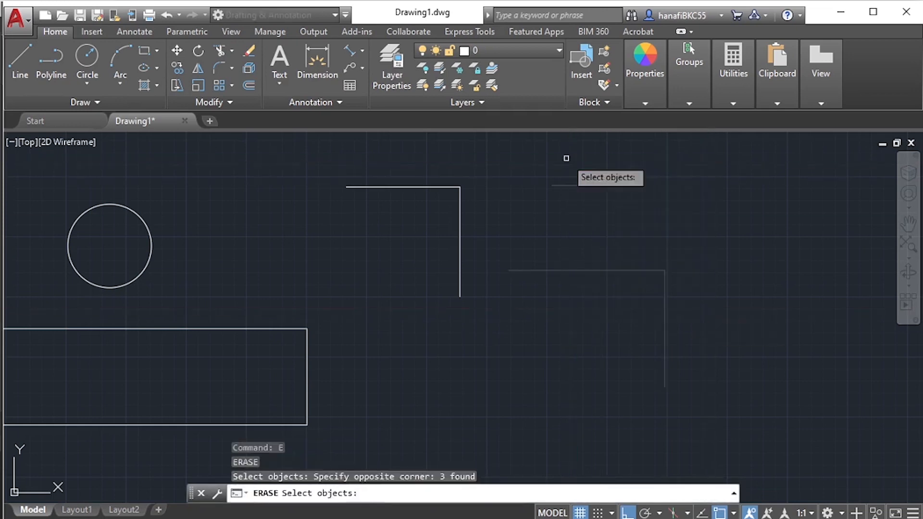
{"action": "key", "text": "Return"}
{"action": "mouse_move", "coordinate": [552, 264]}
{"action": "middle_mouse_down"}
{"action": "mouse_move", "coordinate": [627, 261]}
{"action": "mouse_move", "coordinate": [587, 272]}
{"action": "middle_mouse_up"}
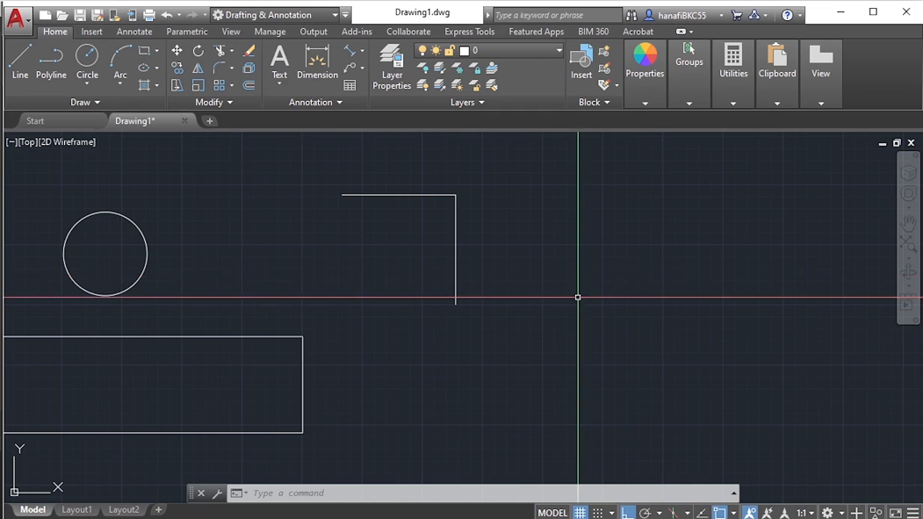
{"action": "type", "text": "l"}
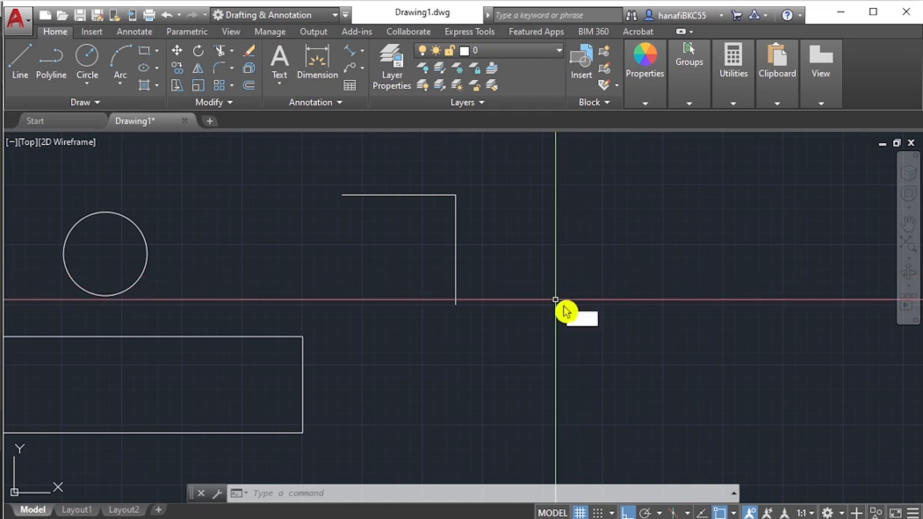
{"action": "key", "text": "Return"}
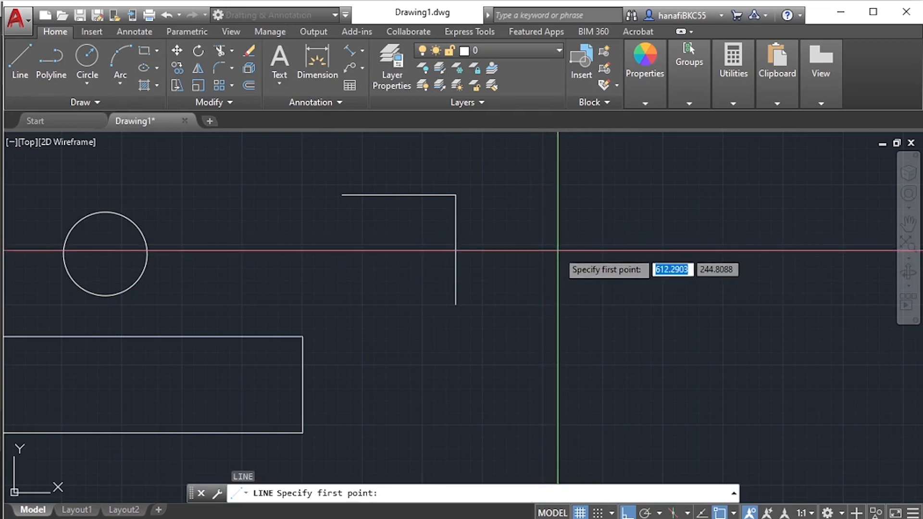
{"action": "key", "text": "Escape"}
{"action": "key", "text": "Escape"}
{"action": "type", "text": "l"}
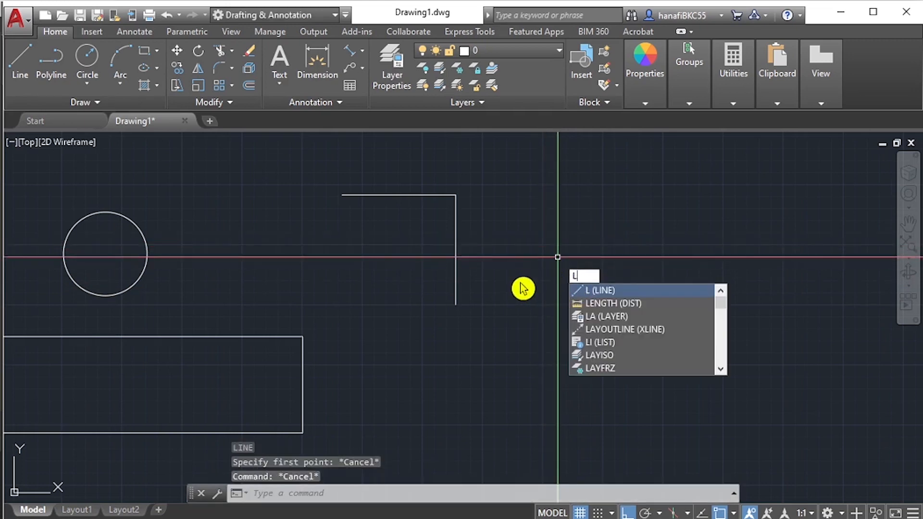
{"action": "key", "text": "Return"}
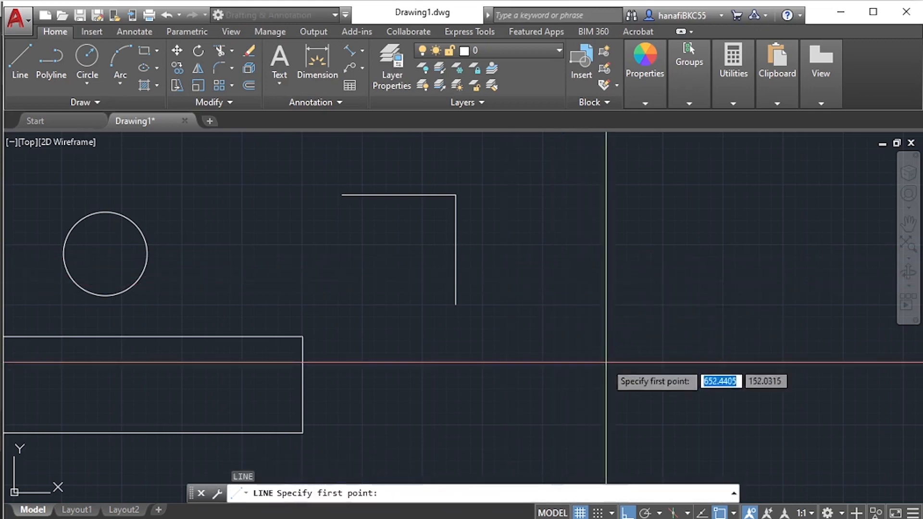
{"action": "key", "text": "Escape"}
{"action": "key", "text": "Escape"}
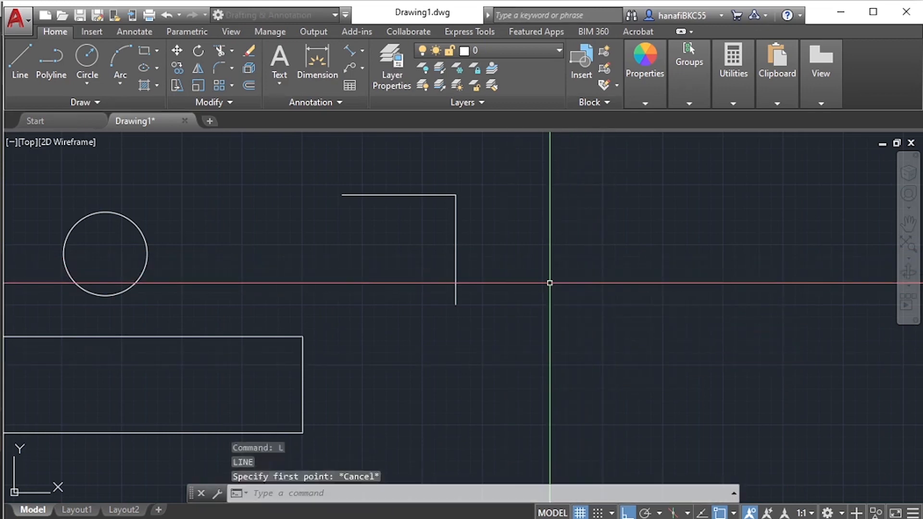
- Draw a single vertical line in the empty area beside the remaining L-shaped line pair
{"action": "type", "text": "L"}
{"action": "key", "text": "Return"}
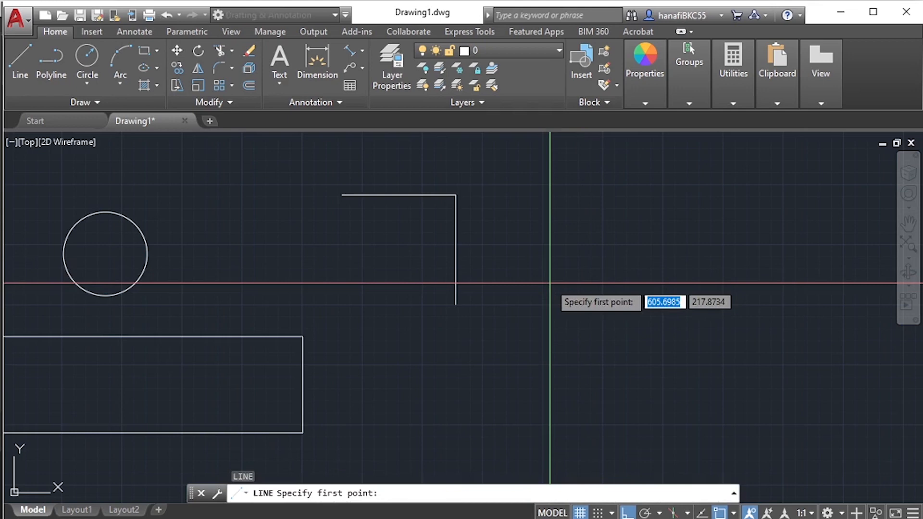
{"action": "left_click", "coordinate": [595, 268]}
{"action": "left_click", "coordinate": [617, 345]}
{"action": "key", "text": "Escape"}
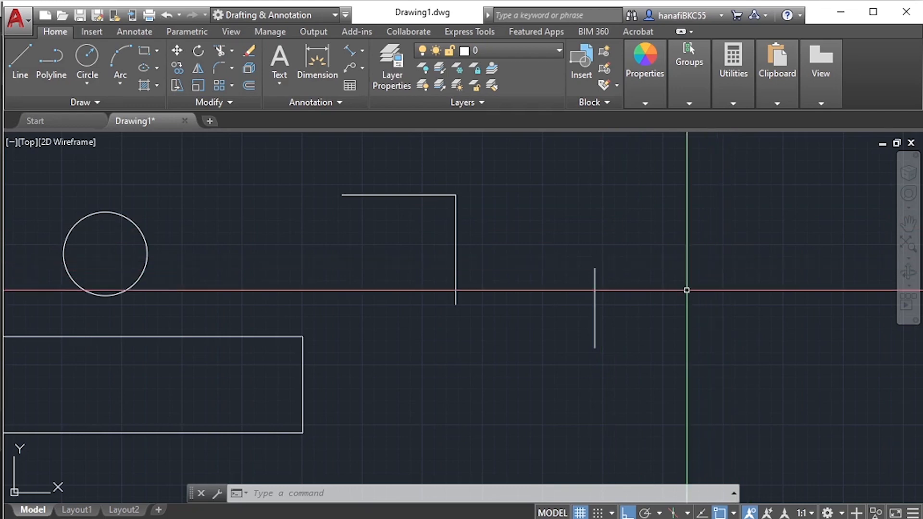
{"action": "right_click", "coordinate": [686, 217]}
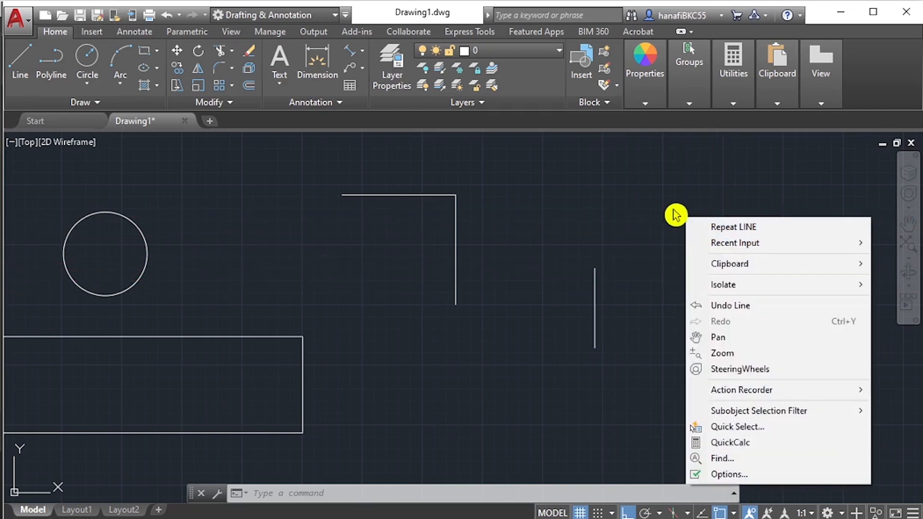
{"action": "key", "text": "Escape"}
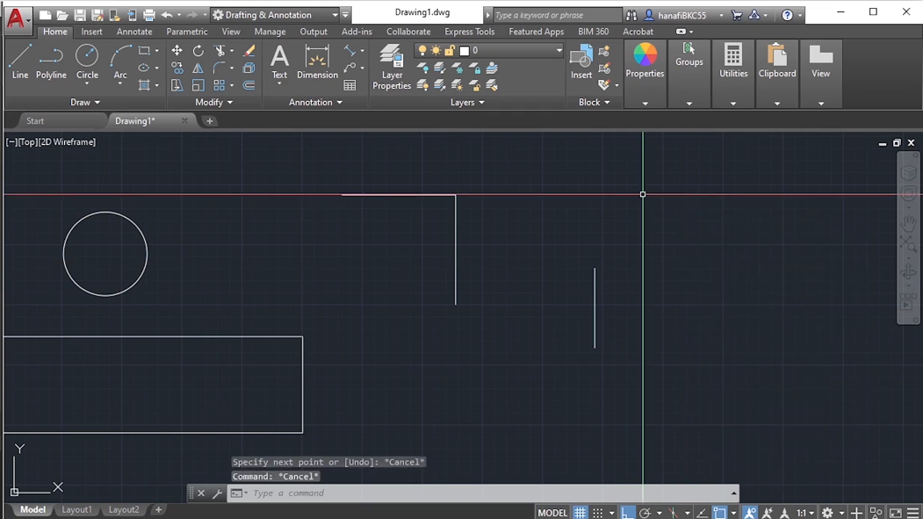
{"action": "right_click", "coordinate": [643, 194]}
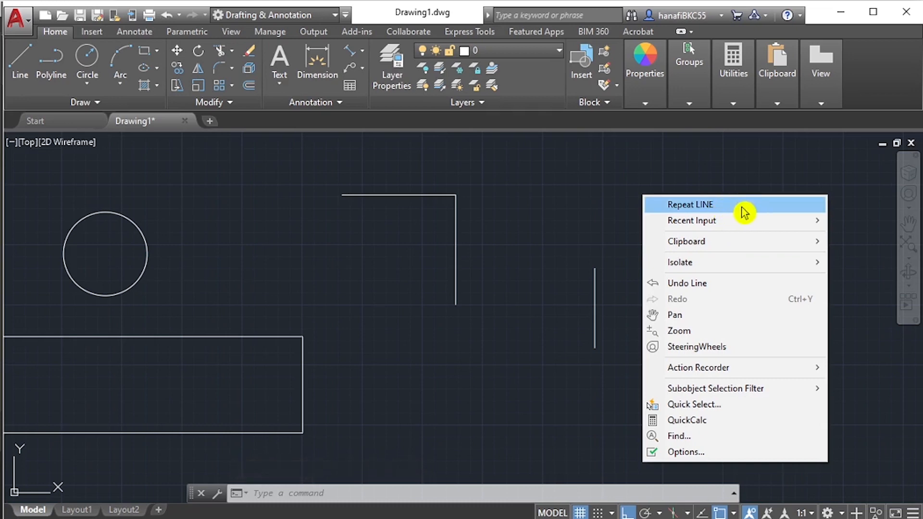
{"action": "key", "text": "Escape"}
{"action": "key", "text": "Escape"}
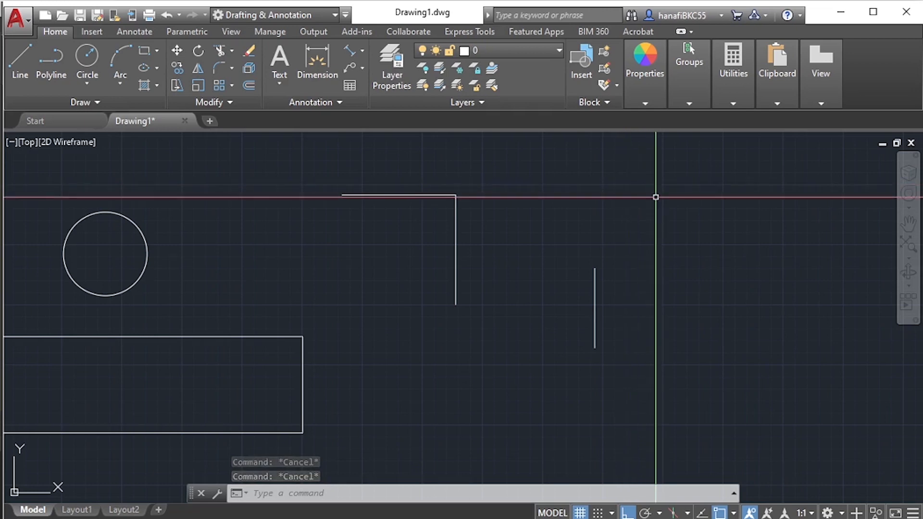
{"action": "key", "text": "Return"}
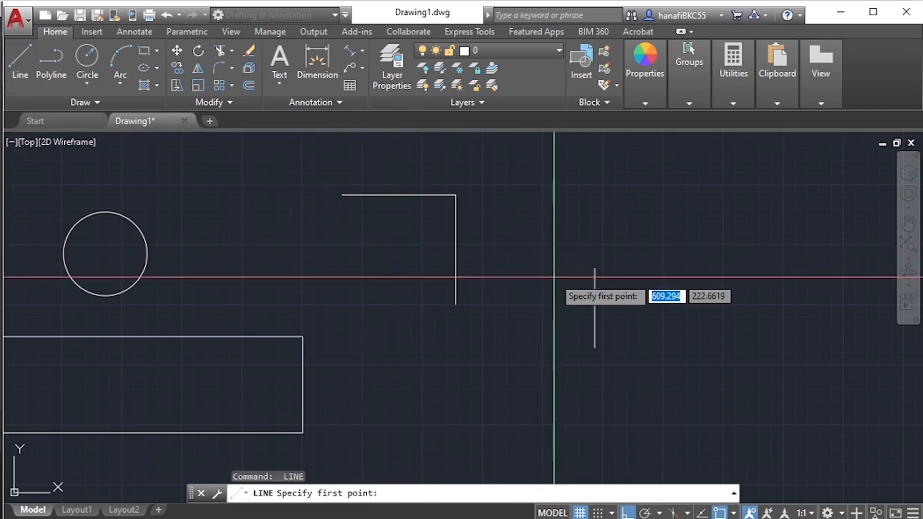
{"action": "key", "text": "Escape"}
- Repeat the Line command to draw a stepped line beside the vertical one, running down, horizontally away from it, and down again
{"action": "key", "text": "space"}
{"action": "left_click", "coordinate": [665, 243]}
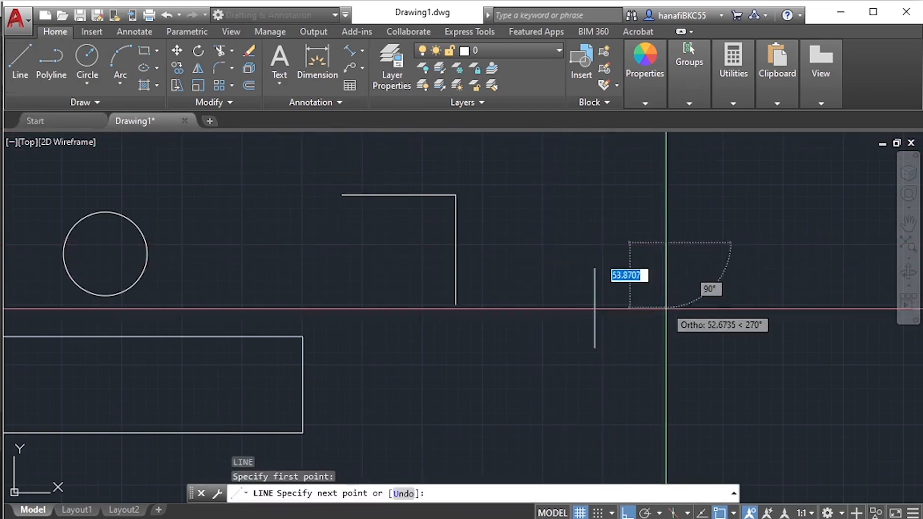
{"action": "left_click", "coordinate": [666, 312]}
{"action": "left_click", "coordinate": [700, 312]}
{"action": "left_click", "coordinate": [751, 338]}
{"action": "key", "text": "Escape"}
{"action": "middle_click_drag", "start_coordinate": [658, 345], "coordinate": [577, 346]}
{"action": "key", "text": "Escape"}
{"action": "key", "text": "Escape"}
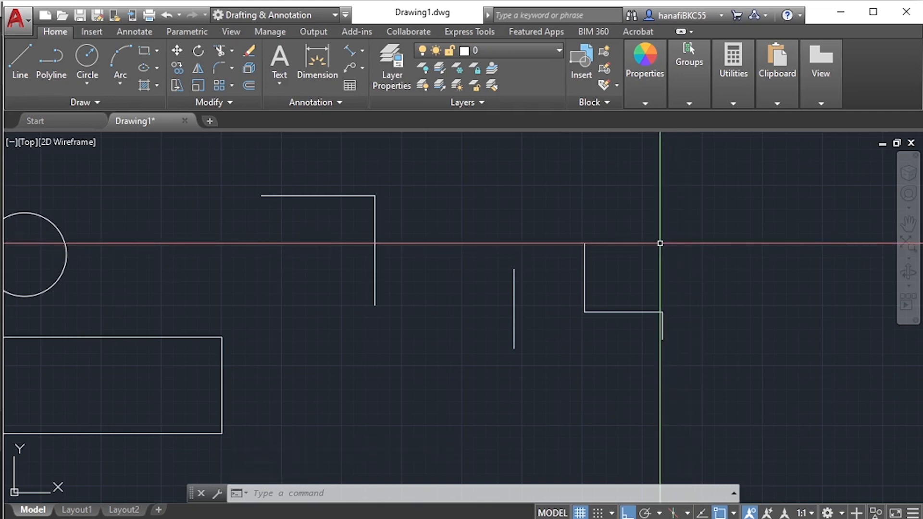
- Draw another L-shaped line pair beside the stepped line, running straight down and then horizontally outward
{"action": "type", "text": "l"}
{"action": "key", "text": "Return"}
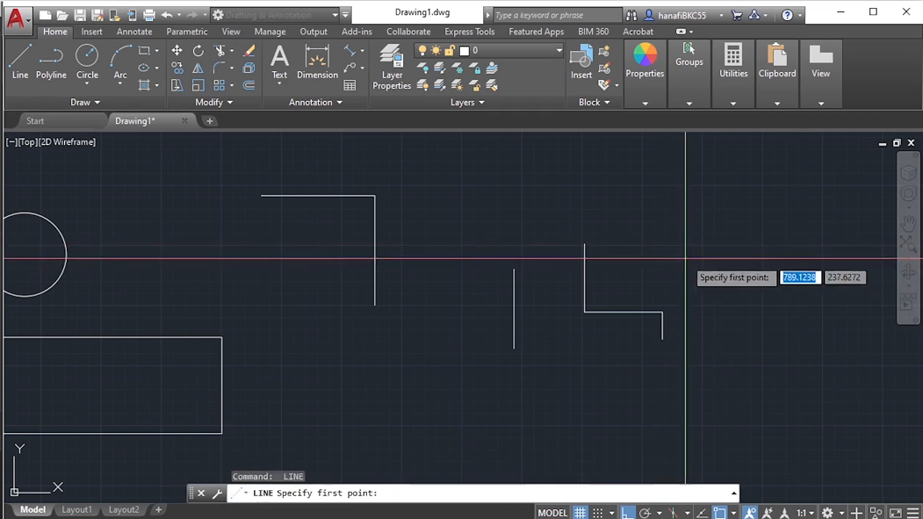
{"action": "left_click", "coordinate": [676, 288]}
{"action": "left_click", "coordinate": [748, 289]}
{"action": "key", "text": "Escape"}
{"action": "key", "text": "Escape"}
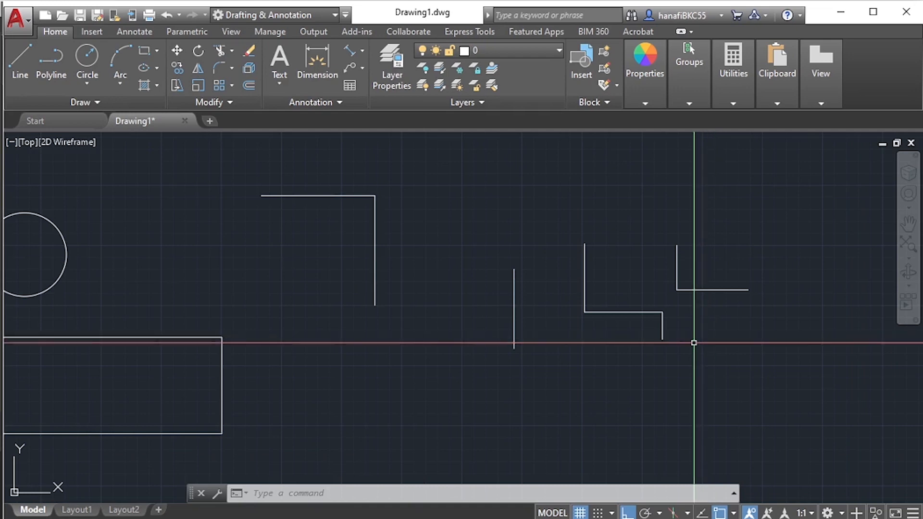
{"action": "scroll", "coordinate": [693, 343], "scroll_direction": "down", "scroll_amount": 4}
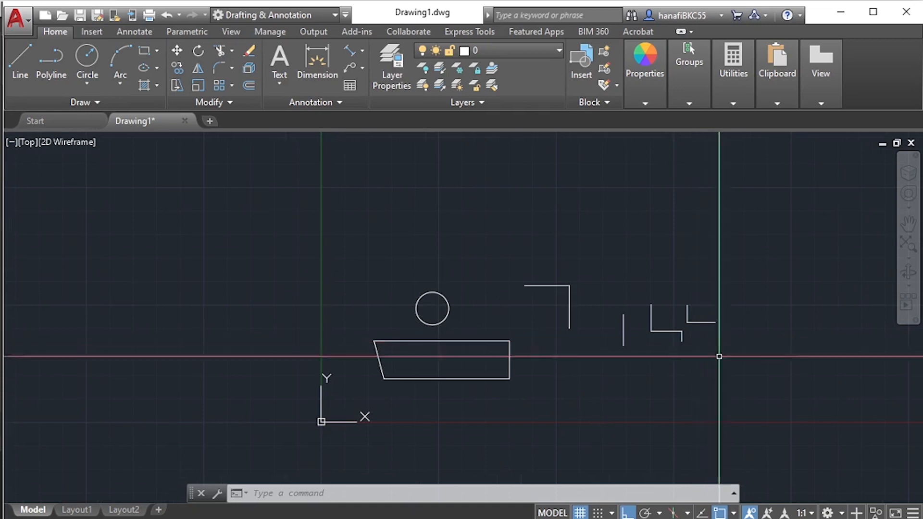
{"action": "key", "text": "Escape"}
{"action": "key", "text": "Escape"}
{"action": "key", "text": "Escape"}
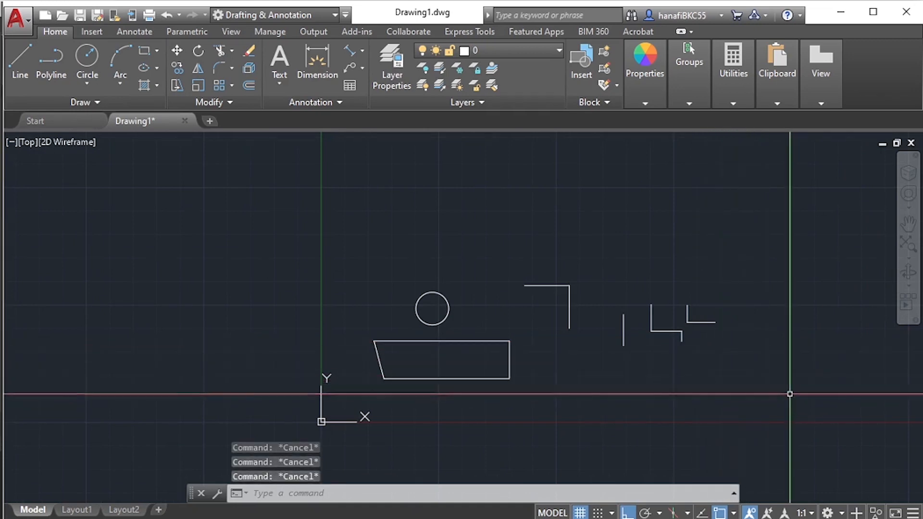
{"action": "type", "text": "E"}
{"action": "key", "text": "Return"}
{"action": "key", "text": "Escape"}
{"action": "middle_click_drag", "start_coordinate": [712, 344], "coordinate": [655, 350]}
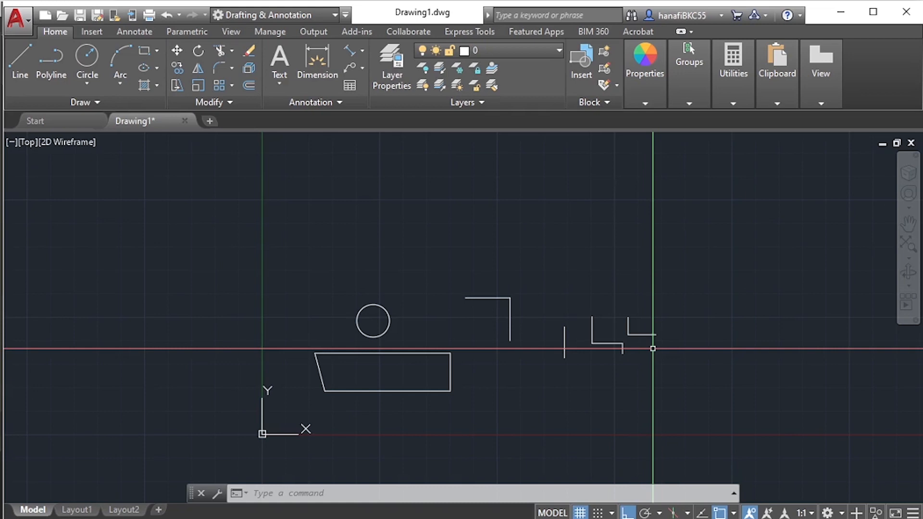
{"action": "middle_click_drag", "start_coordinate": [675, 276], "coordinate": [570, 260]}
{"action": "scroll", "coordinate": [408, 309], "scroll_direction": "up", "scroll_amount": 3}
{"action": "scroll", "coordinate": [406, 333], "scroll_direction": "up", "scroll_amount": 2}
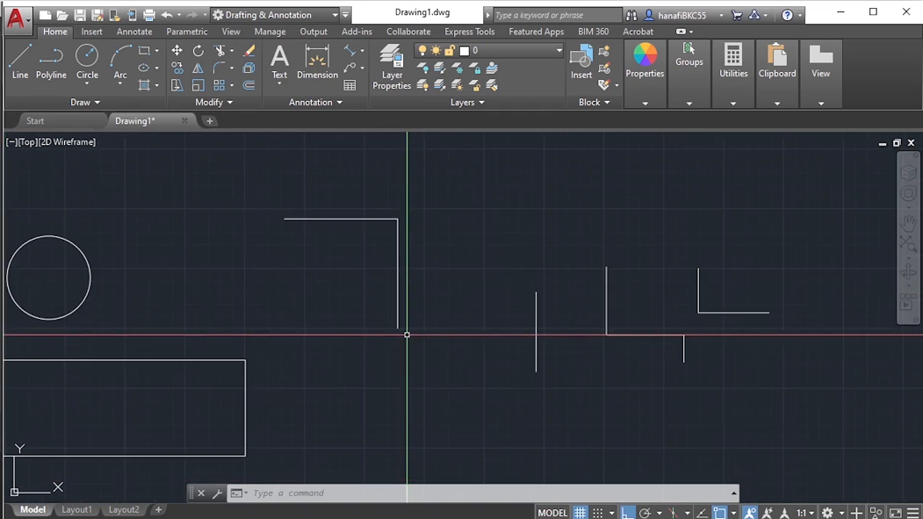
{"action": "mouse_move", "coordinate": [406, 333]}
{"action": "middle_mouse_down"}
{"action": "mouse_move", "coordinate": [498, 325]}
{"action": "mouse_move", "coordinate": [553, 307]}
{"action": "middle_mouse_up"}
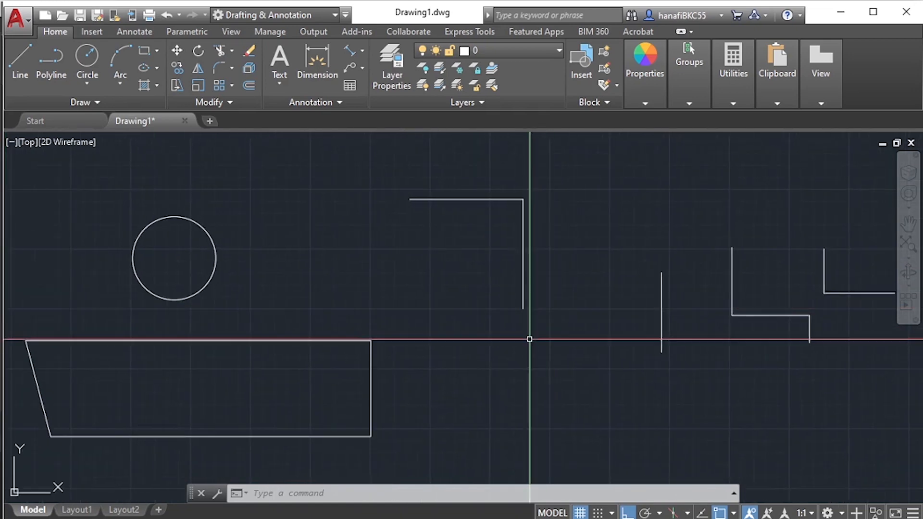
{"action": "scroll", "coordinate": [528, 327], "scroll_direction": "down", "scroll_amount": 2}
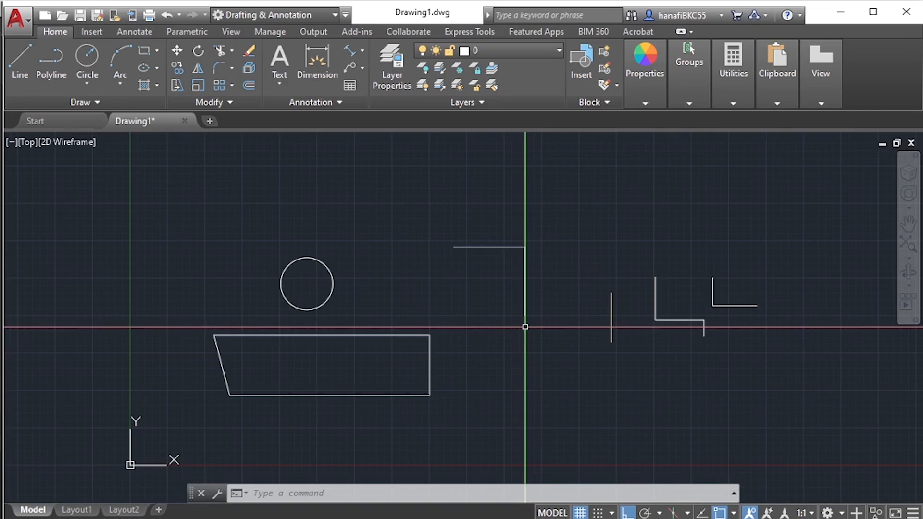
- Toggle object snap off and back on twice while no command is running
{"action": "key", "text": "F3"}
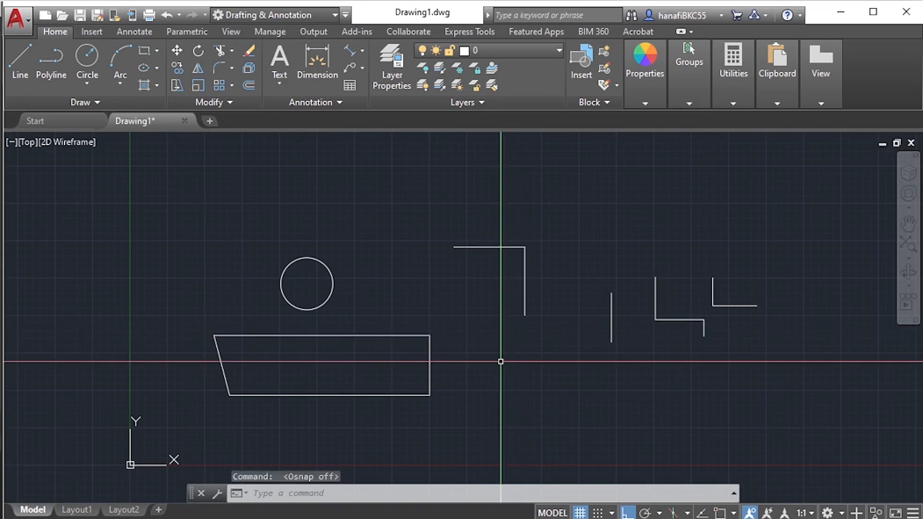
{"action": "key", "text": "F3"}
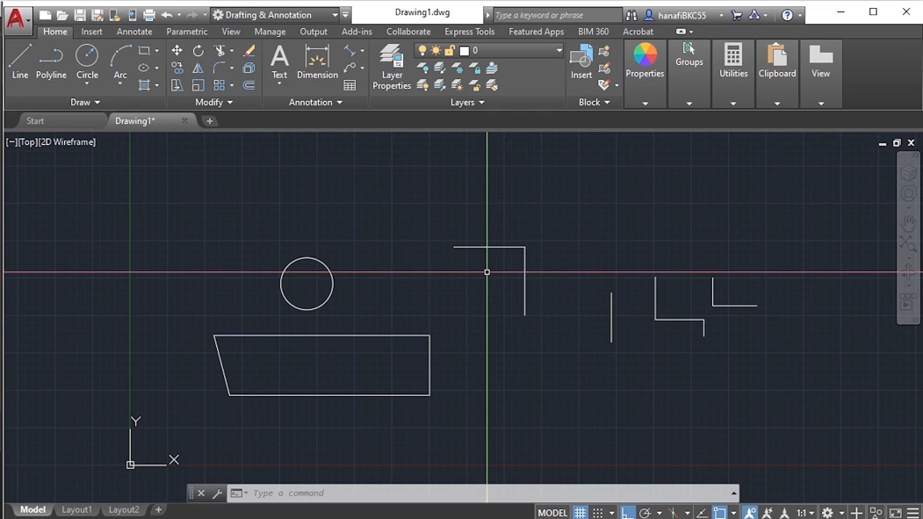
{"action": "key", "text": "F3"}
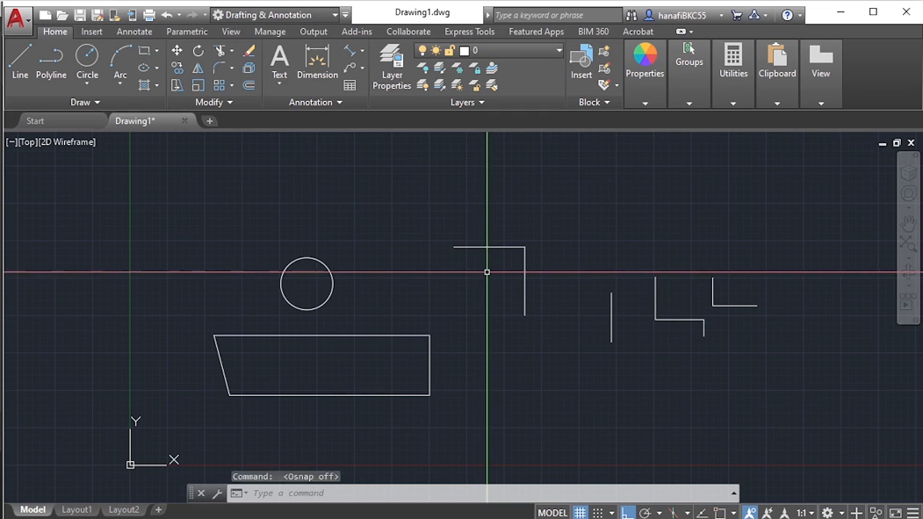
{"action": "key", "text": "F3"}
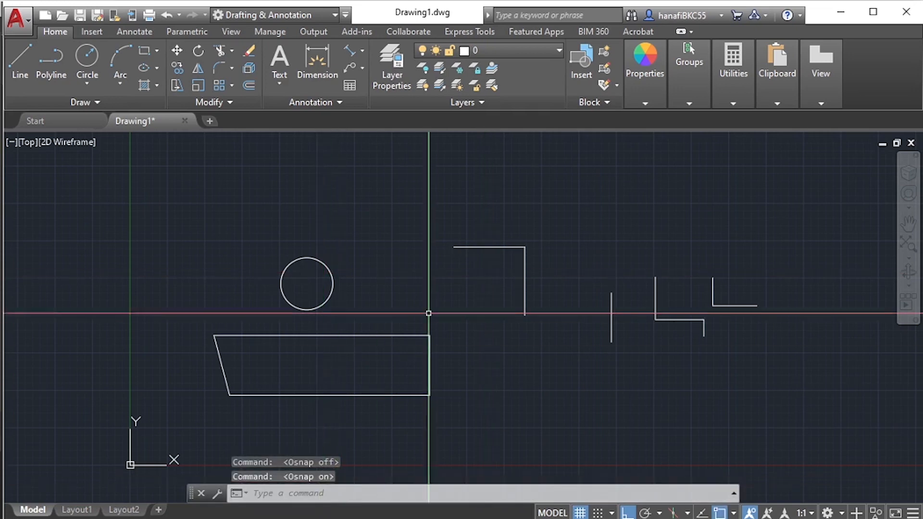
- Start the Line command, bring up the object snap settings from the snap overrides, and close them without changes
{"action": "key", "text": "Escape"}
{"action": "type", "text": "l"}
{"action": "key", "text": "Return"}
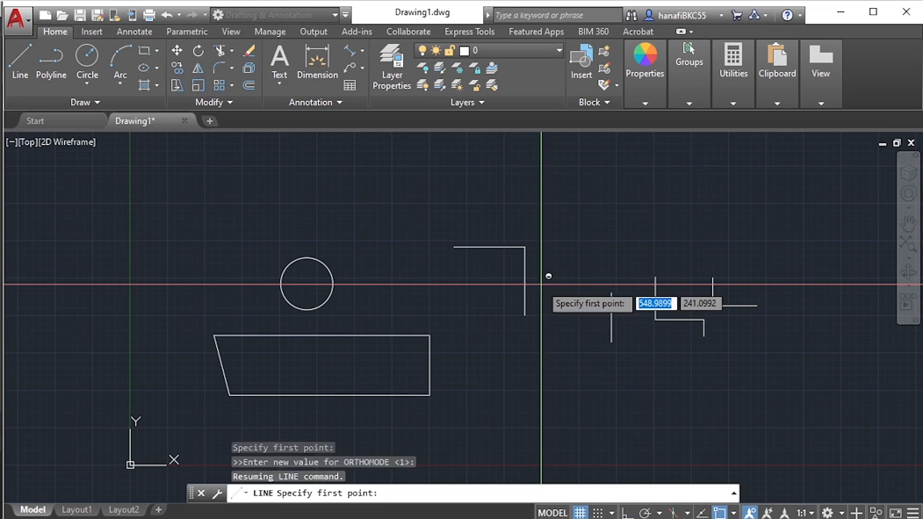
{"action": "right_click", "coordinate": [548, 274], "text": "shift"}
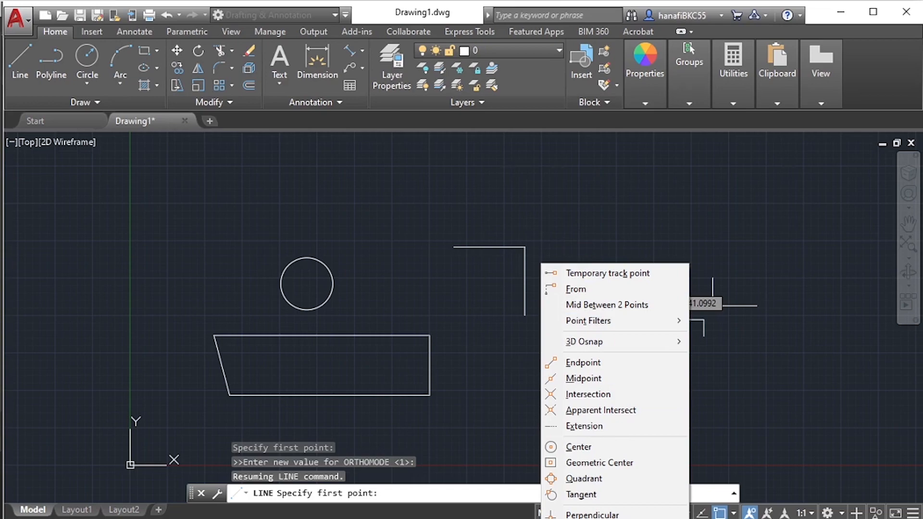
{"action": "left_click", "coordinate": [607, 518]}
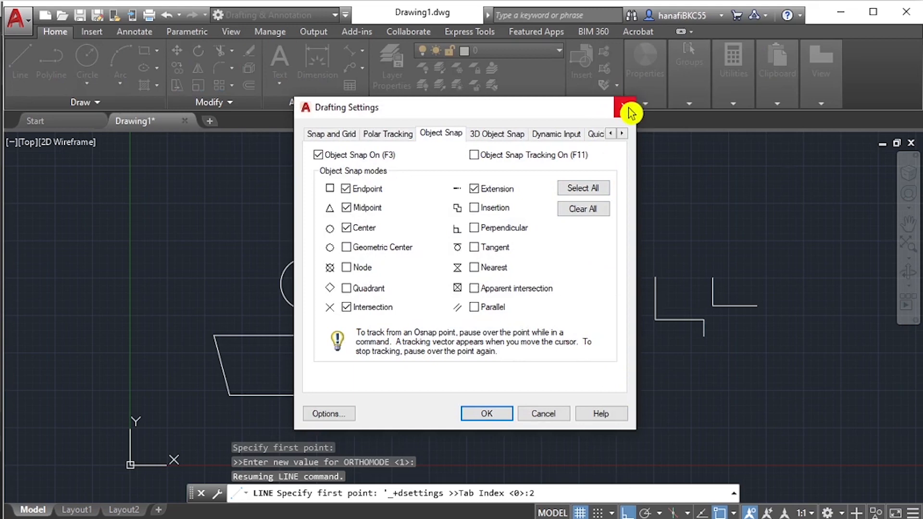
{"action": "left_click", "coordinate": [625, 107]}
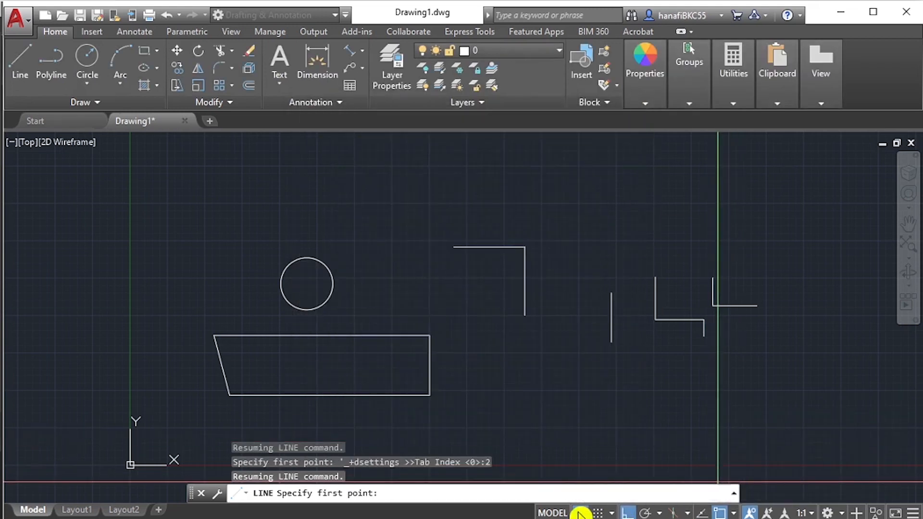
- Turn on snapping to the drawing grid and open the Drafting Settings at the object snap modes
{"action": "left_click", "coordinate": [615, 514]}
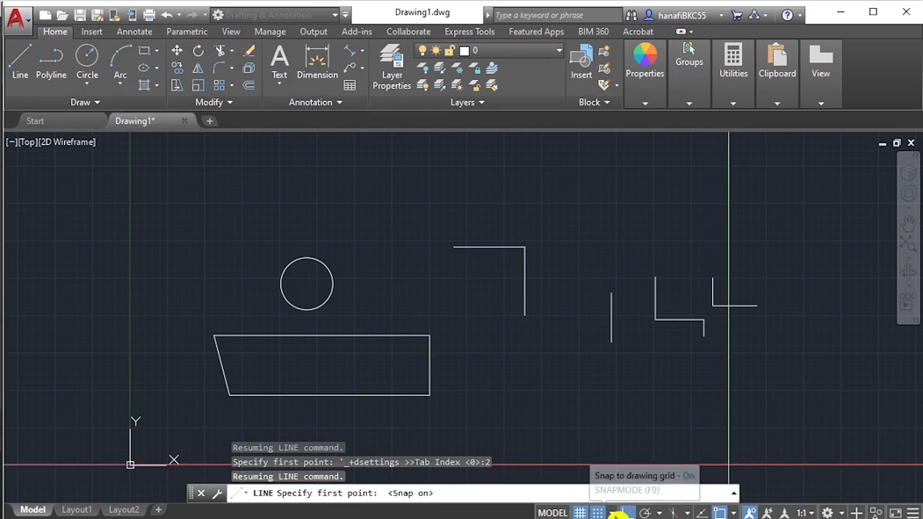
{"action": "left_click", "coordinate": [611, 513]}
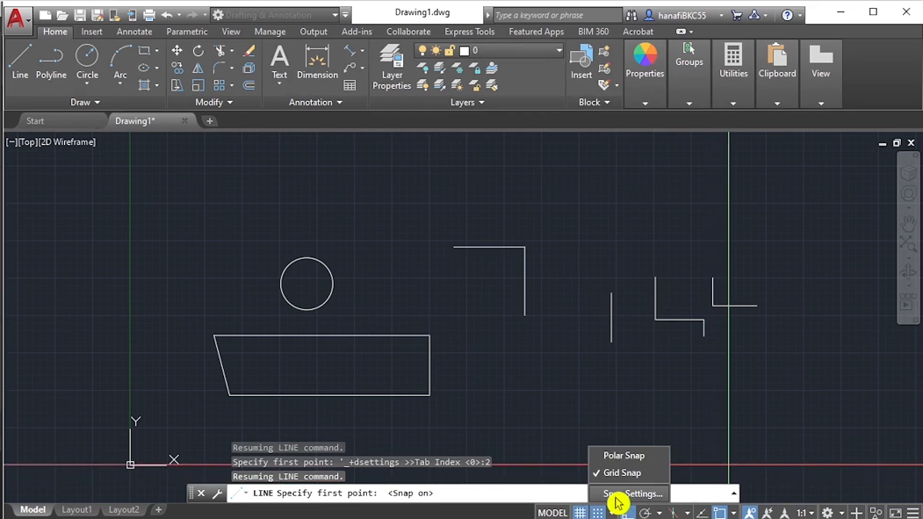
{"action": "left_click", "coordinate": [490, 354]}
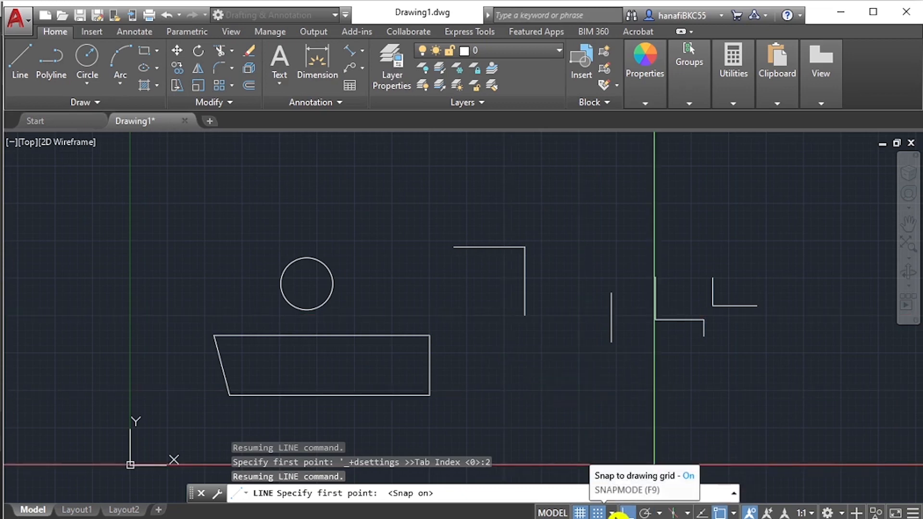
{"action": "left_click", "coordinate": [613, 513]}
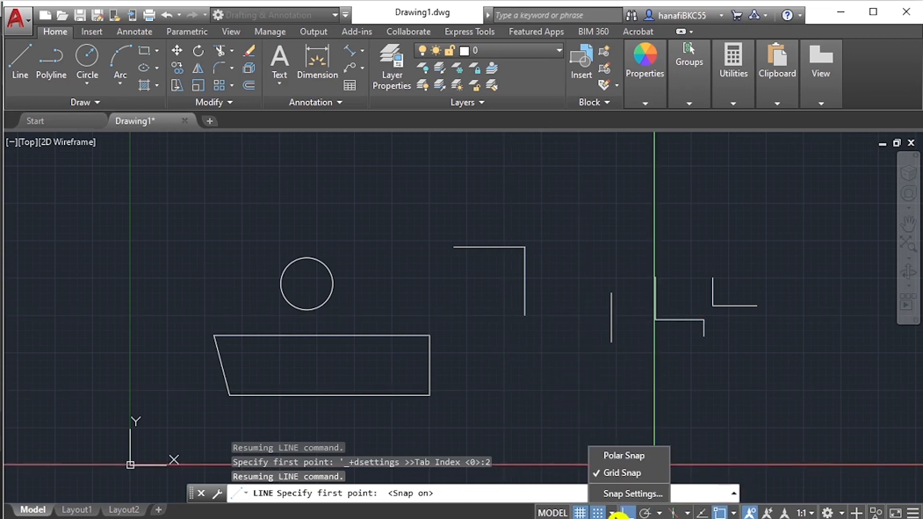
{"action": "left_click", "coordinate": [630, 494]}
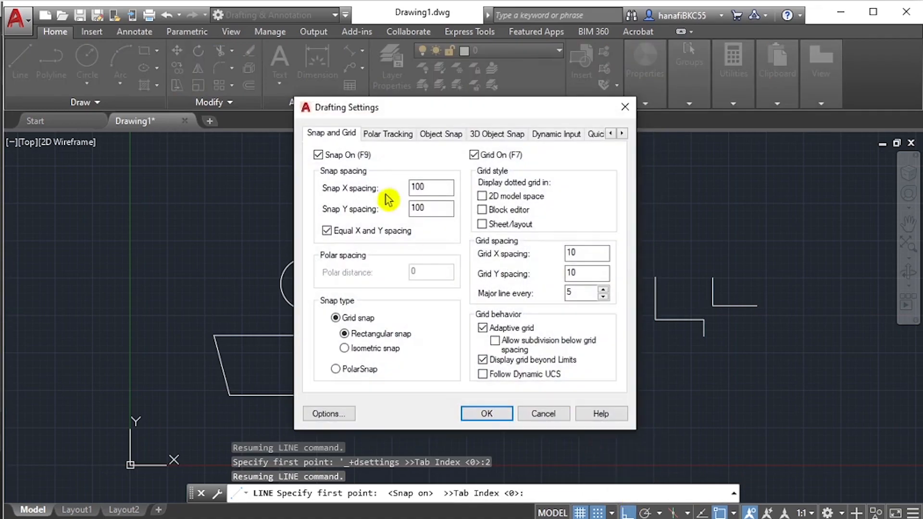
{"action": "left_click_drag", "start_coordinate": [406, 114], "coordinate": [451, 140]}
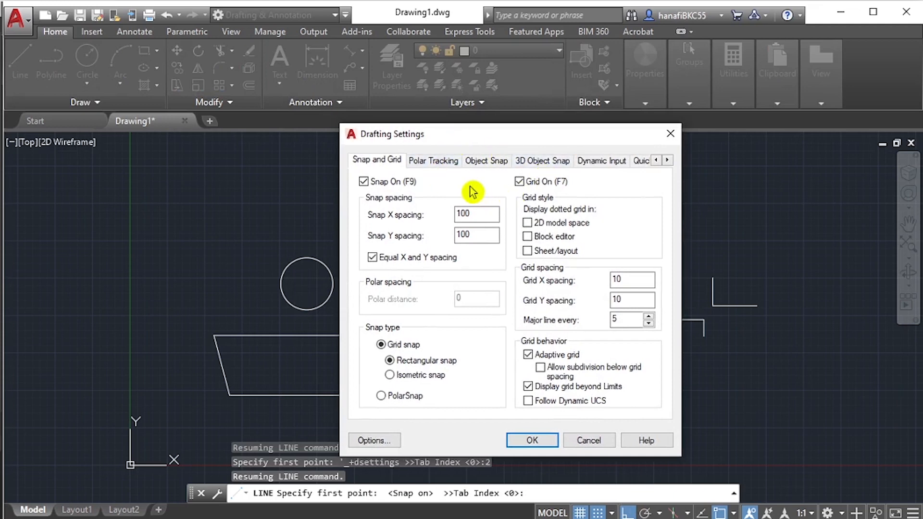
{"action": "left_click", "coordinate": [487, 162]}
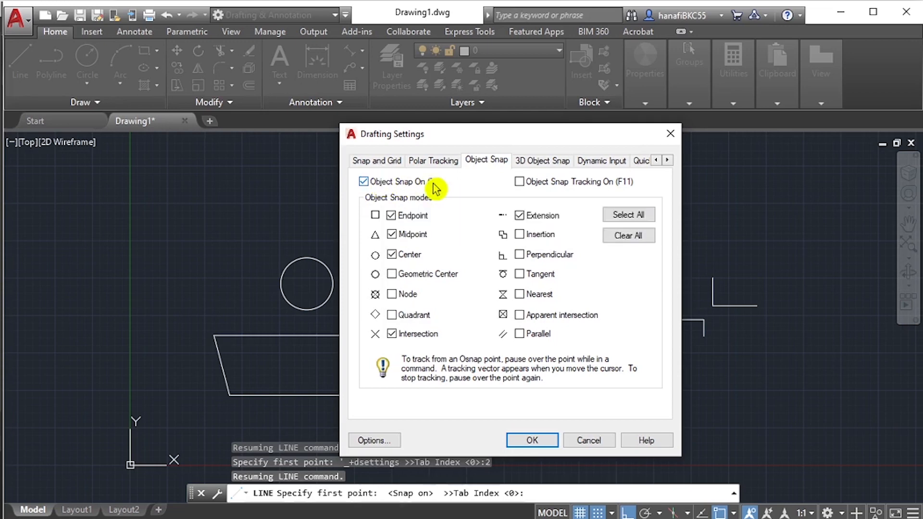
- Switch the main Object Snap option off and back on in the Drafting Settings
{"action": "left_click", "coordinate": [363, 184]}
{"action": "left_click", "coordinate": [364, 183]}
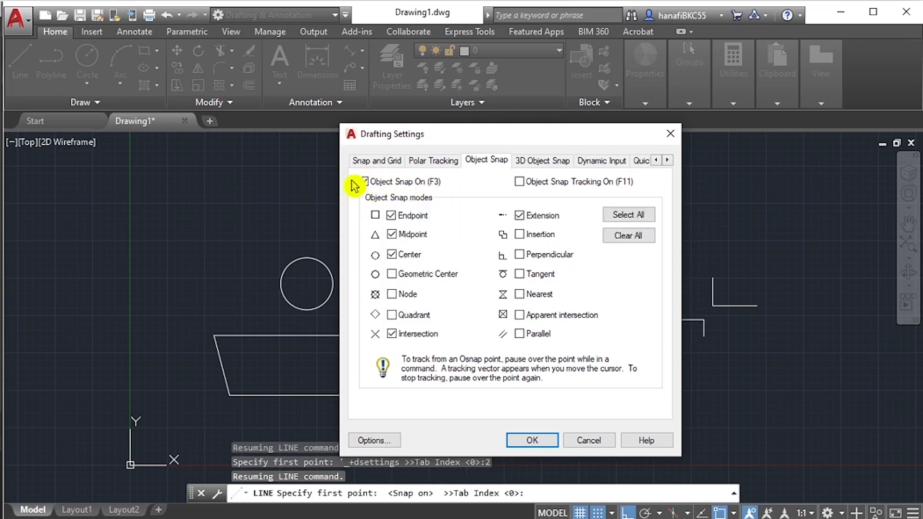
{"action": "left_click", "coordinate": [364, 182]}
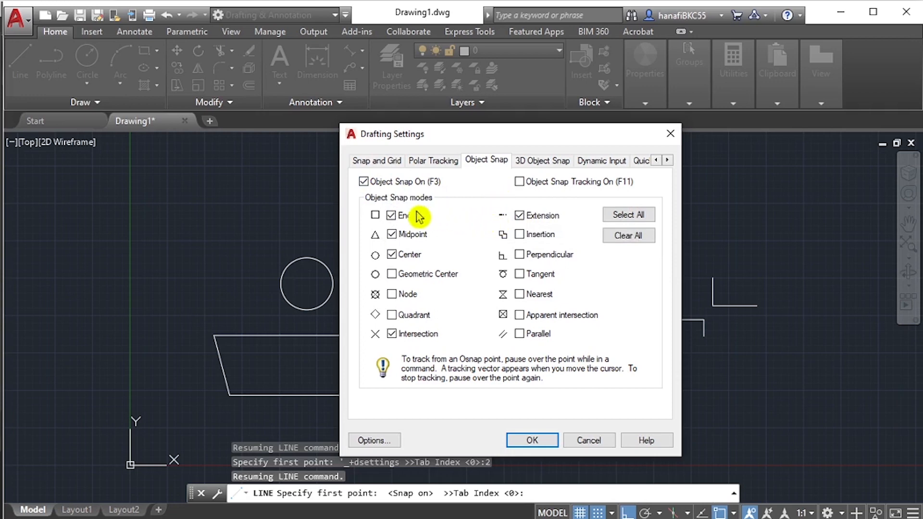
- Disable the Endpoint and Midpoint object snap modes and enable both again
{"action": "left_click", "coordinate": [389, 215]}
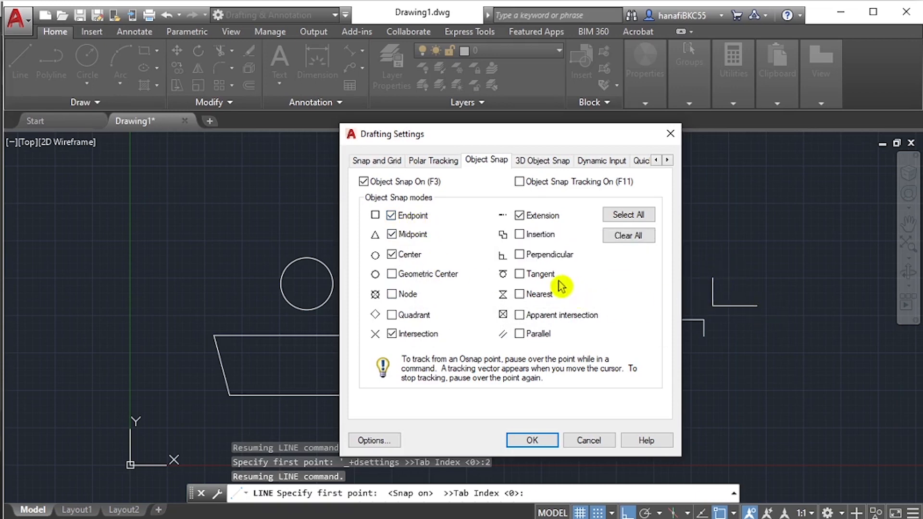
{"action": "left_click", "coordinate": [398, 216]}
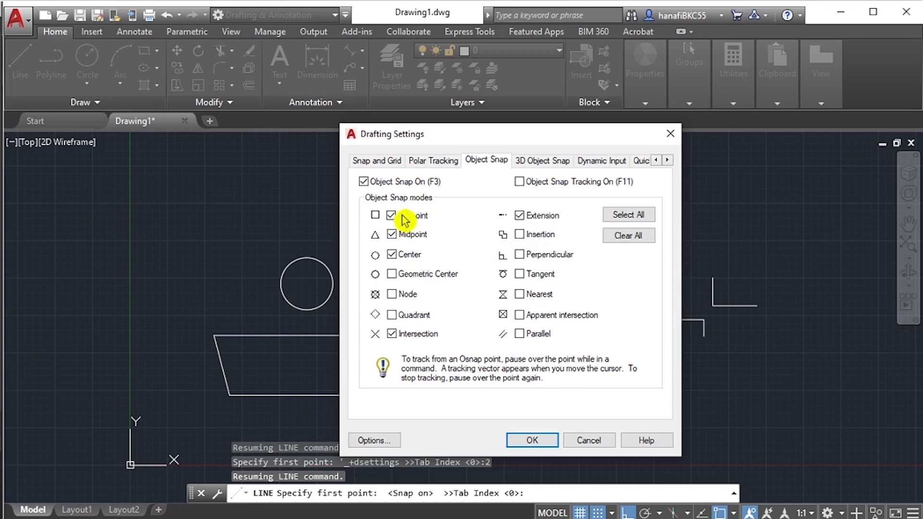
{"action": "left_click", "coordinate": [409, 219]}
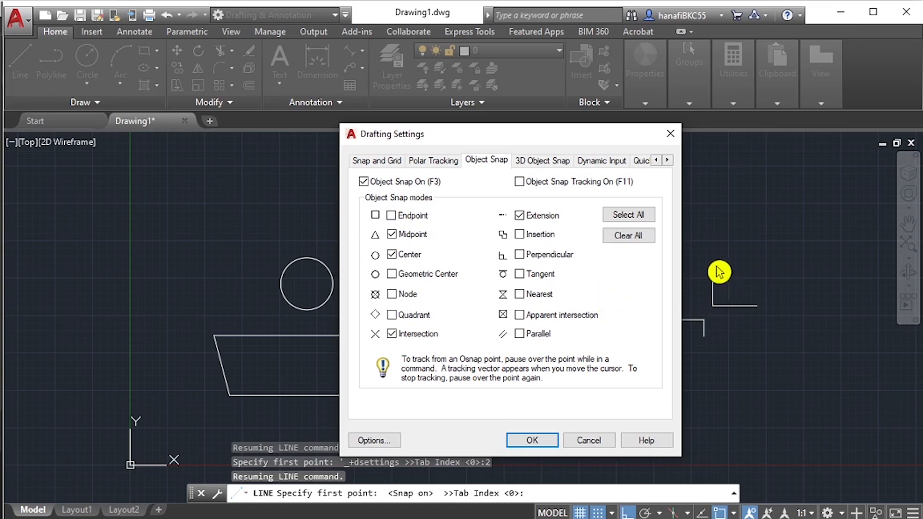
{"action": "left_click", "coordinate": [390, 233]}
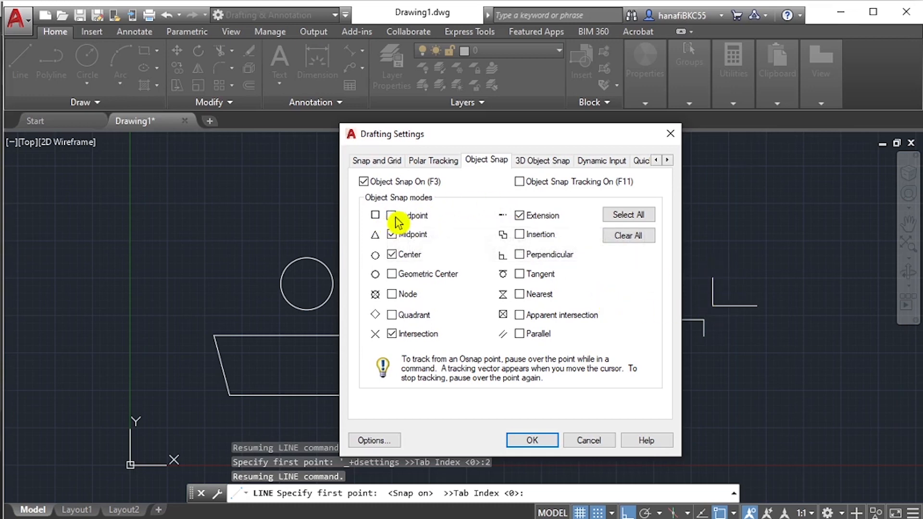
{"action": "left_click", "coordinate": [406, 219]}
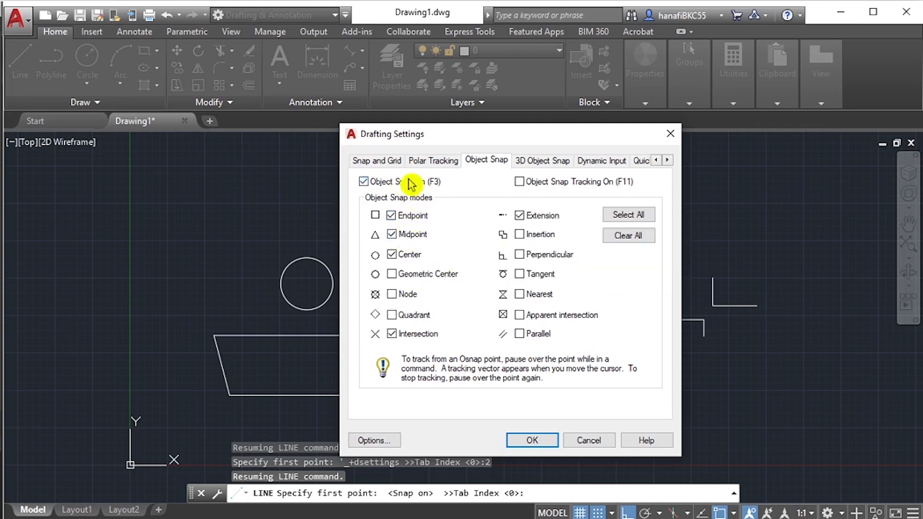
{"action": "left_click", "coordinate": [366, 182]}
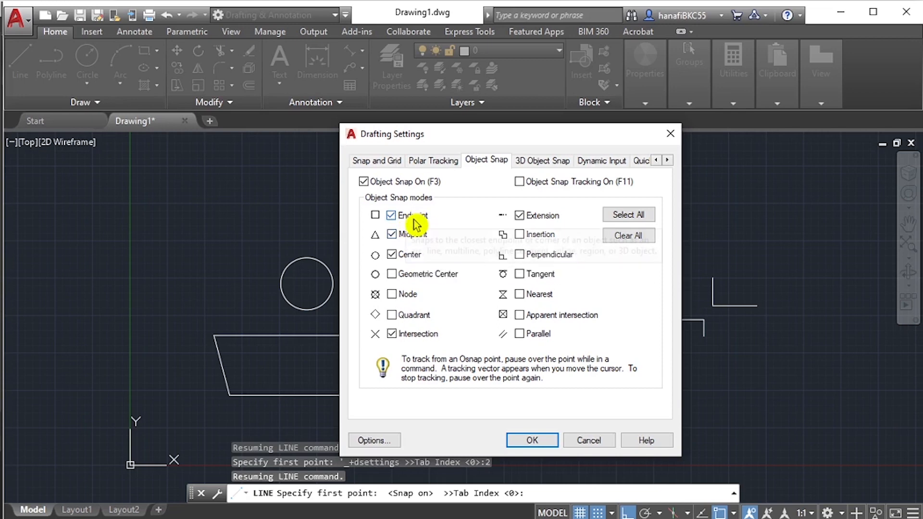
{"action": "mouse_move", "coordinate": [416, 224]}
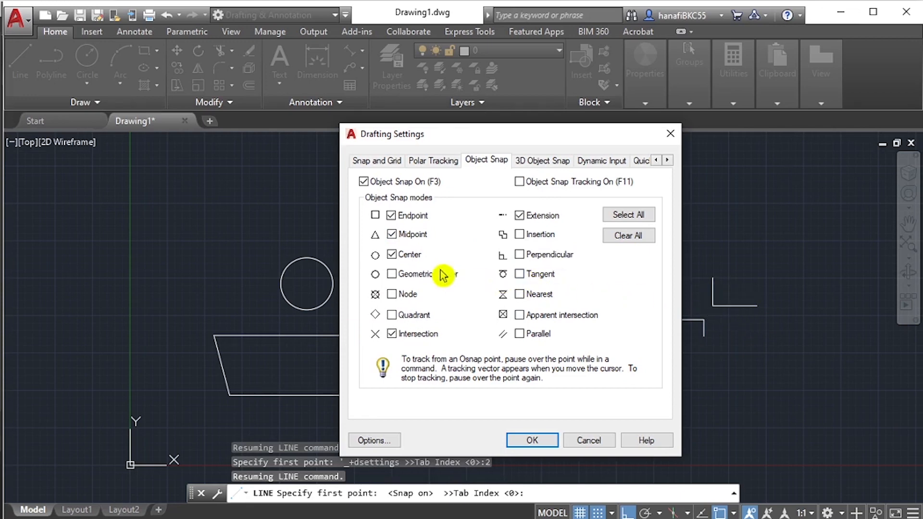
{"action": "left_click", "coordinate": [392, 252]}
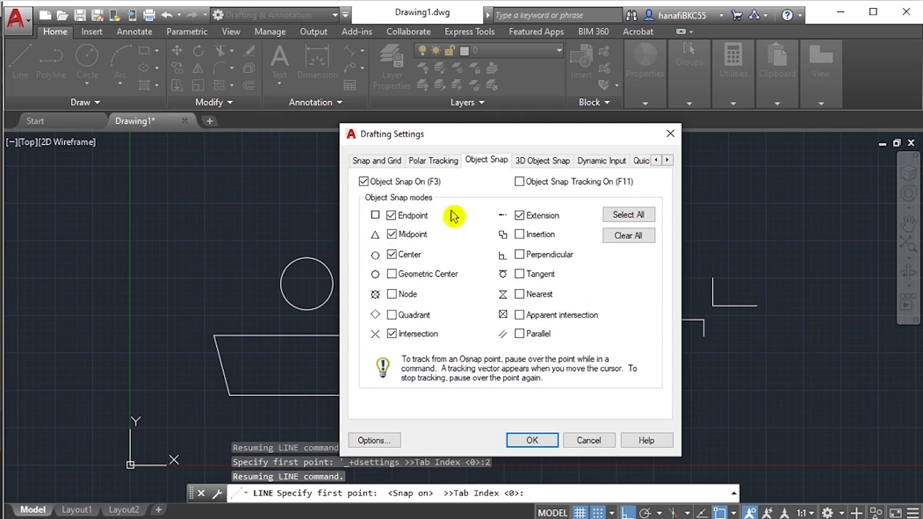
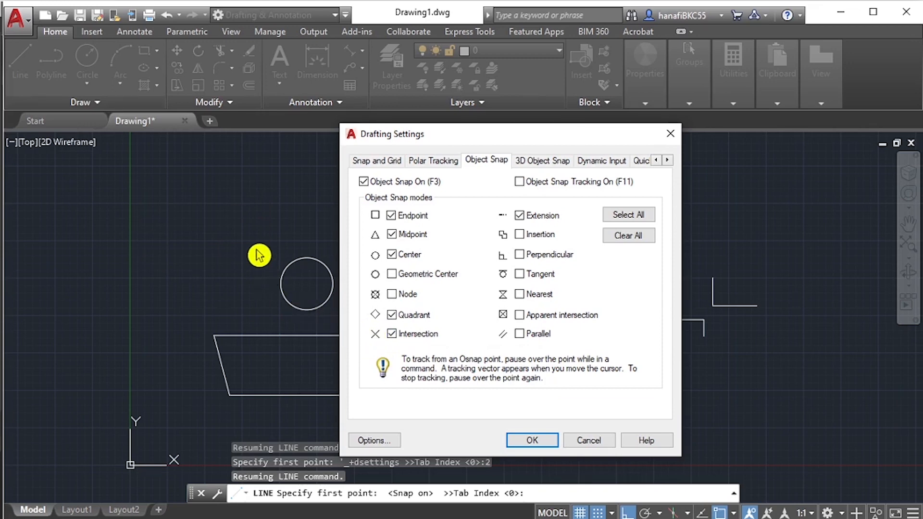
- Enable the Perpendicular object snap mode in the Drafting Settings, accept them, and turn off snapping to the grid
{"action": "mouse_move", "coordinate": [532, 229]}
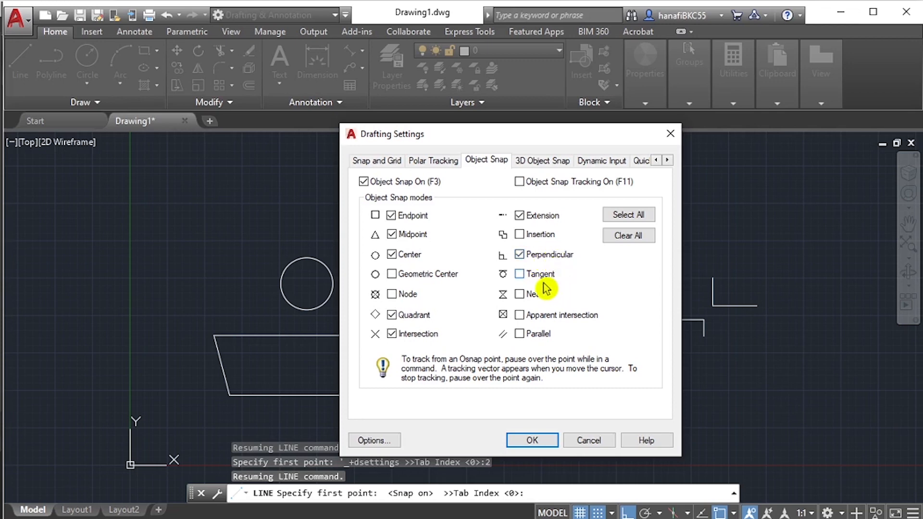
{"action": "mouse_move", "coordinate": [544, 286]}
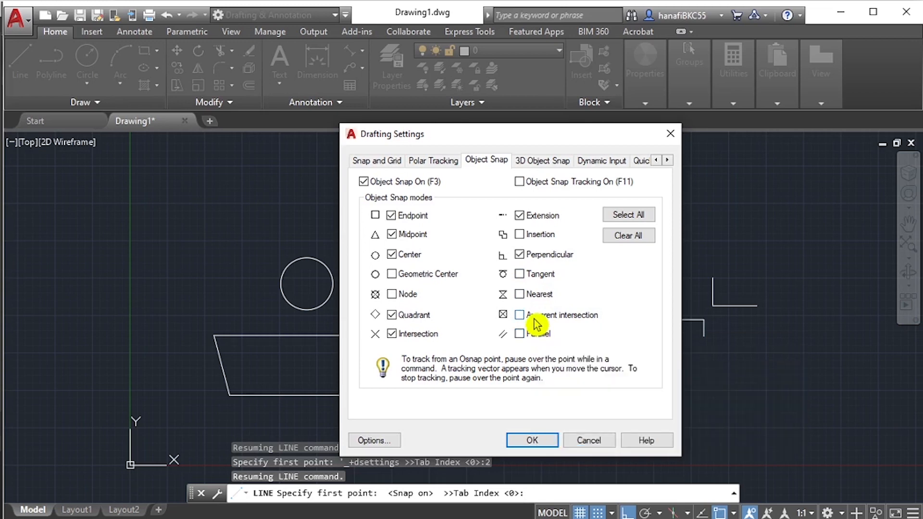
{"action": "left_click", "coordinate": [532, 441]}
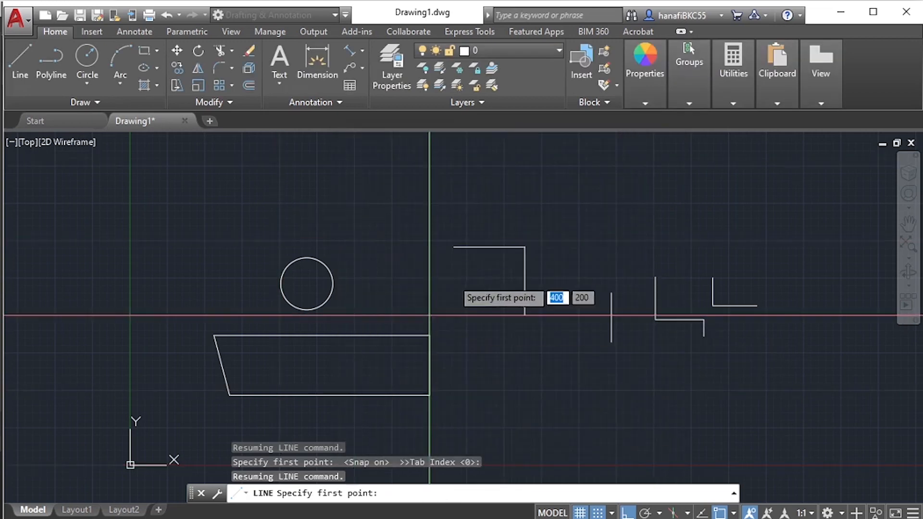
{"action": "key", "text": "F9"}
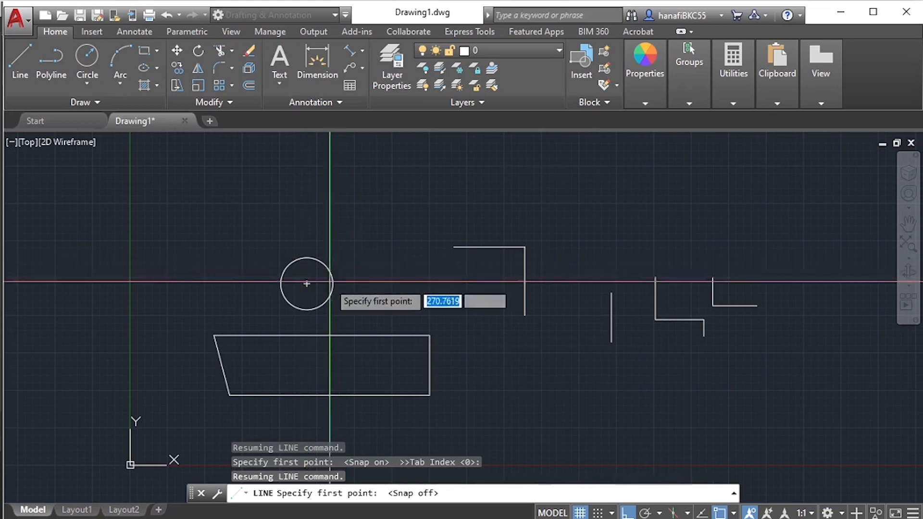
- Draw a horizontal line 150 units long from the circle's center toward the right with Ortho on
{"action": "scroll", "coordinate": [307, 309], "scroll_direction": "up", "scroll_amount": 3}
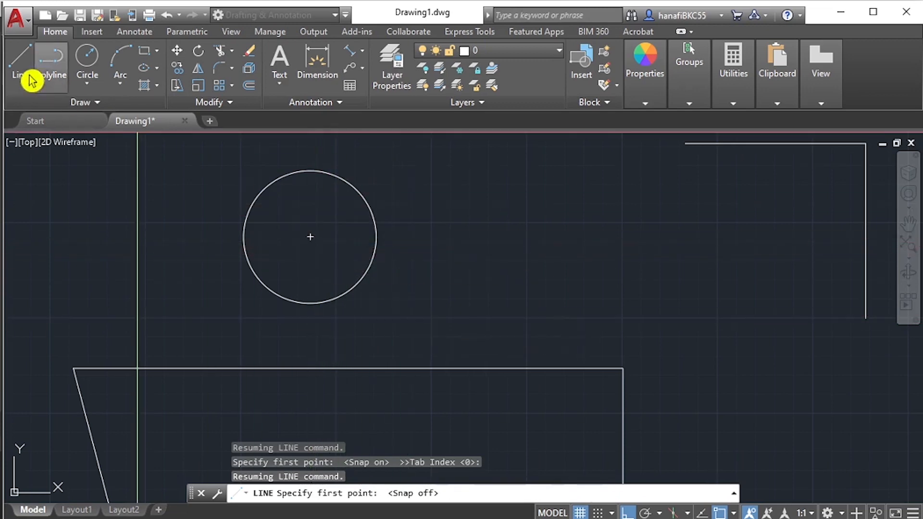
{"action": "left_click", "coordinate": [20, 63]}
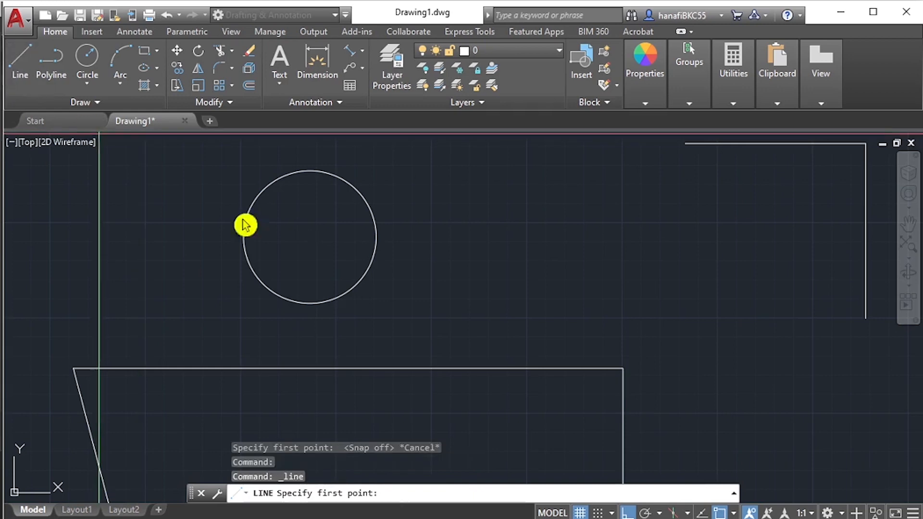
{"action": "left_click", "coordinate": [310, 237]}
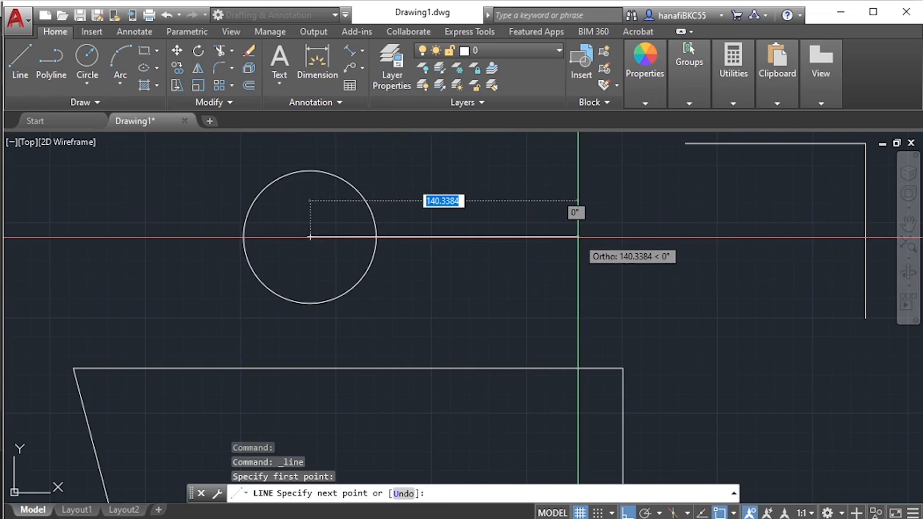
{"action": "type", "text": "150"}
{"action": "key", "text": "Return"}
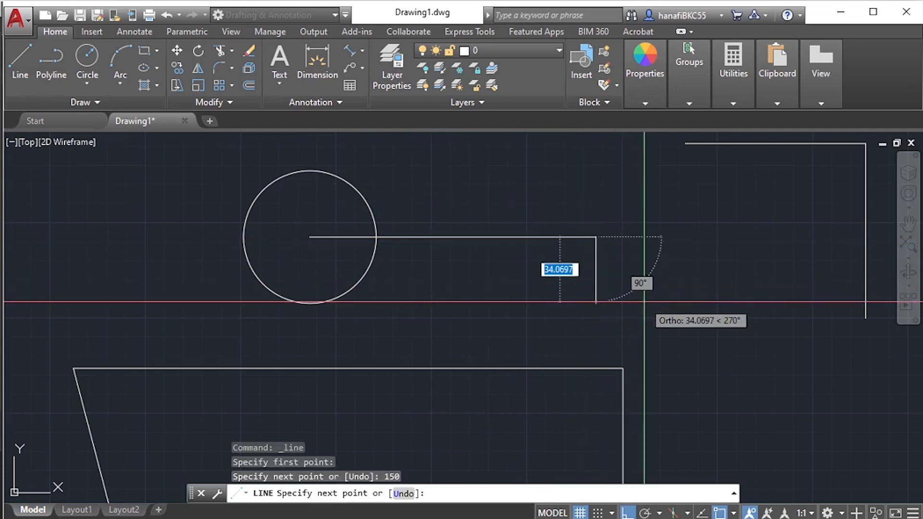
{"action": "key", "text": "Return"}
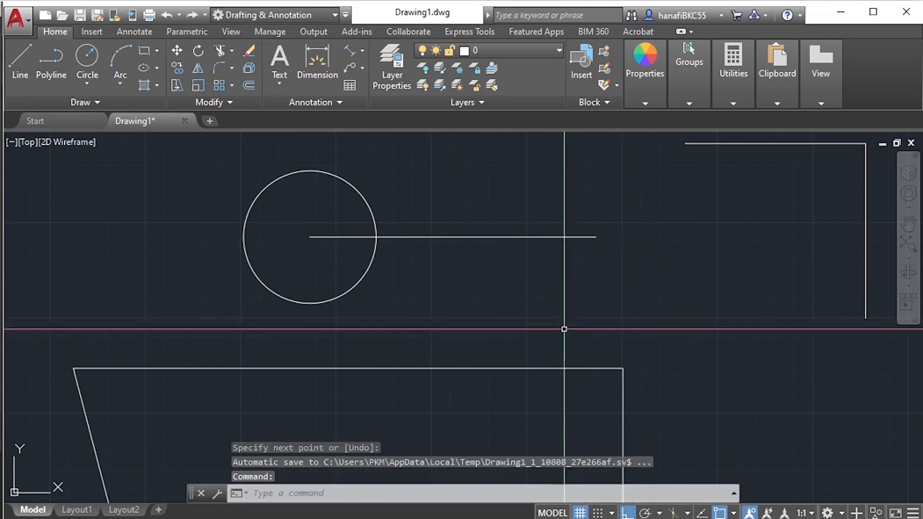
{"action": "middle_click_drag", "start_coordinate": [464, 304], "coordinate": [447, 345]}
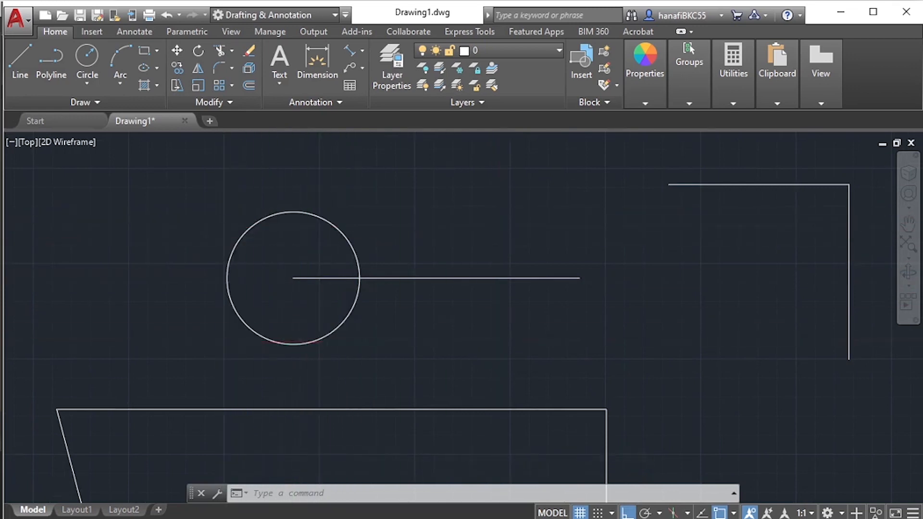
{"action": "scroll", "coordinate": [502, 345], "scroll_direction": "down", "scroll_amount": 4}
{"action": "middle_click_drag", "start_coordinate": [587, 341], "coordinate": [473, 319]}
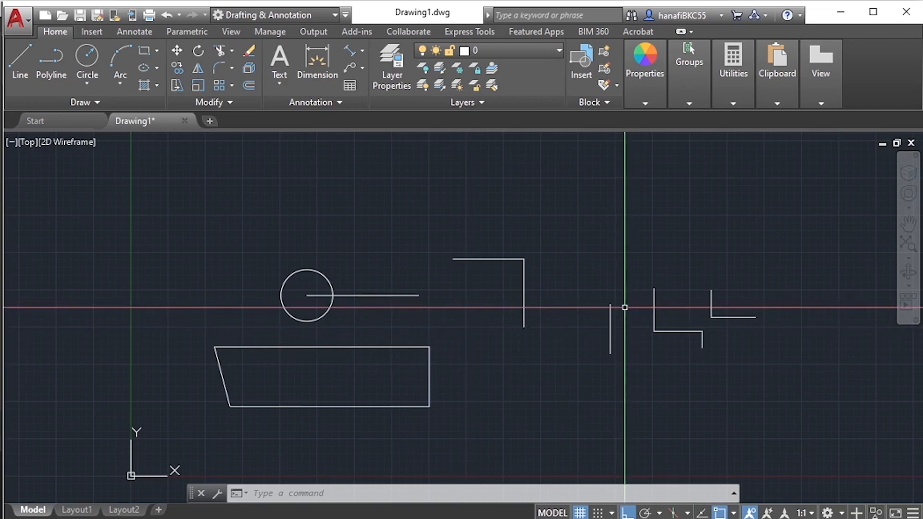
{"action": "scroll", "coordinate": [517, 270], "scroll_direction": "up", "scroll_amount": 2}
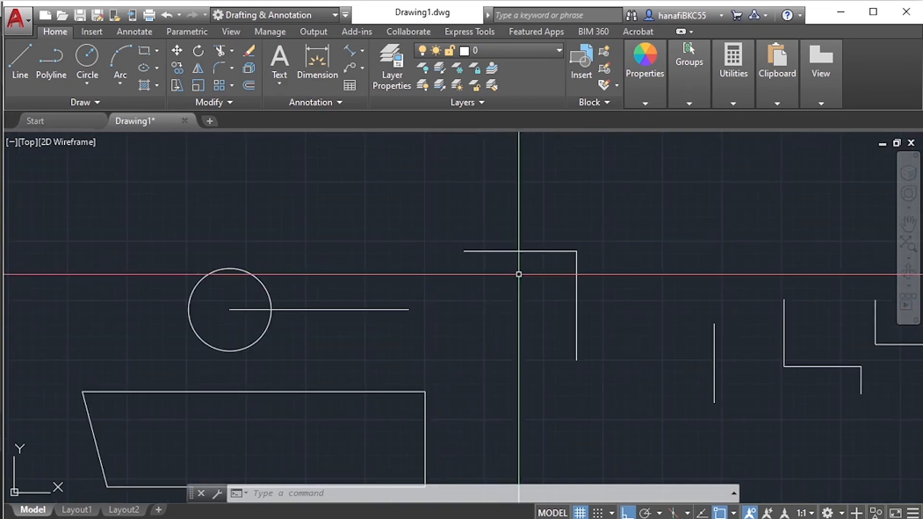
{"action": "mouse_move", "coordinate": [517, 269]}
{"action": "middle_mouse_down"}
{"action": "mouse_move", "coordinate": [602, 203]}
{"action": "mouse_move", "coordinate": [551, 241]}
{"action": "middle_mouse_up"}
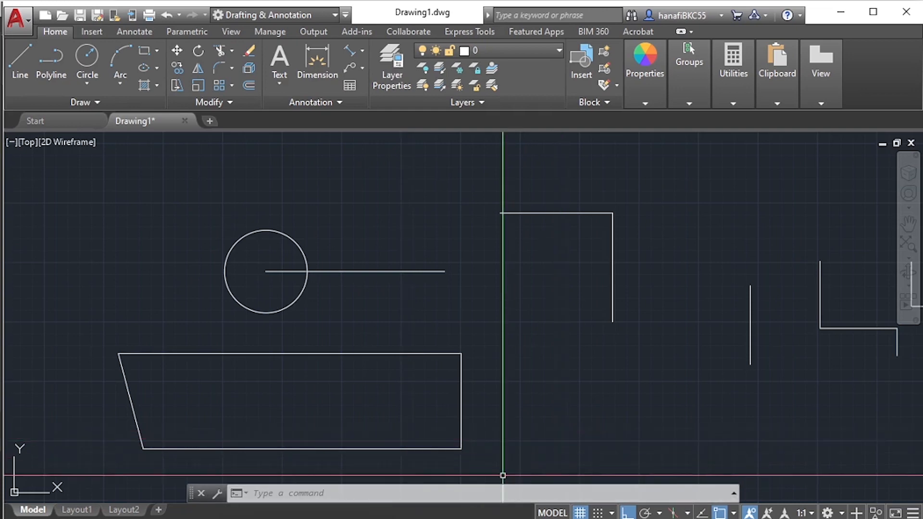
- Switch to Acrobat, review the Object Snaps types on page 18 of AutoCAD1-2010.pdf, and return to AutoCAD
{"action": "key", "text": "alt+Tab"}
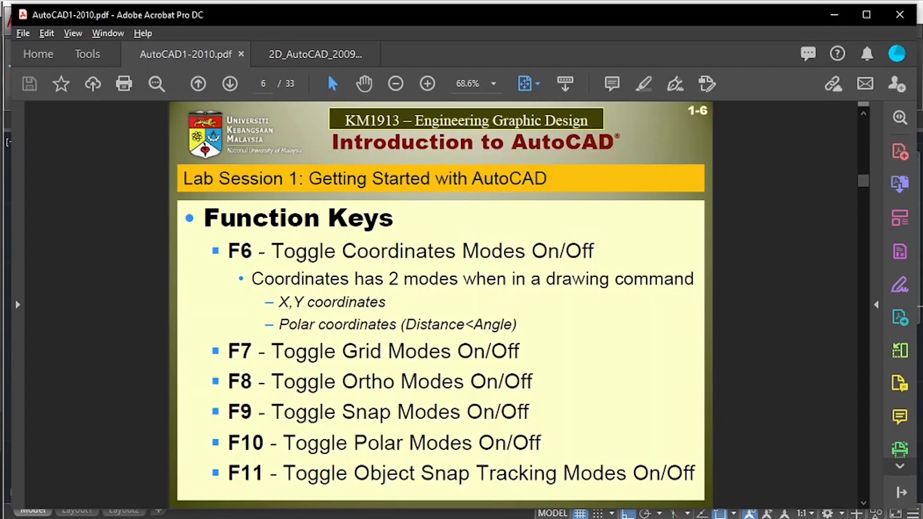
{"action": "scroll", "coordinate": [486, 303], "scroll_direction": "down", "scroll_amount": 12}
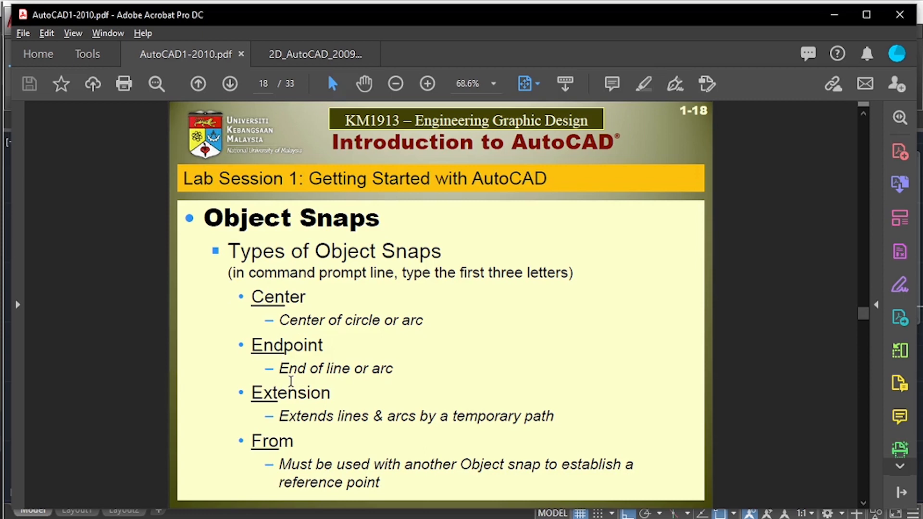
{"action": "left_click", "coordinate": [841, 16]}
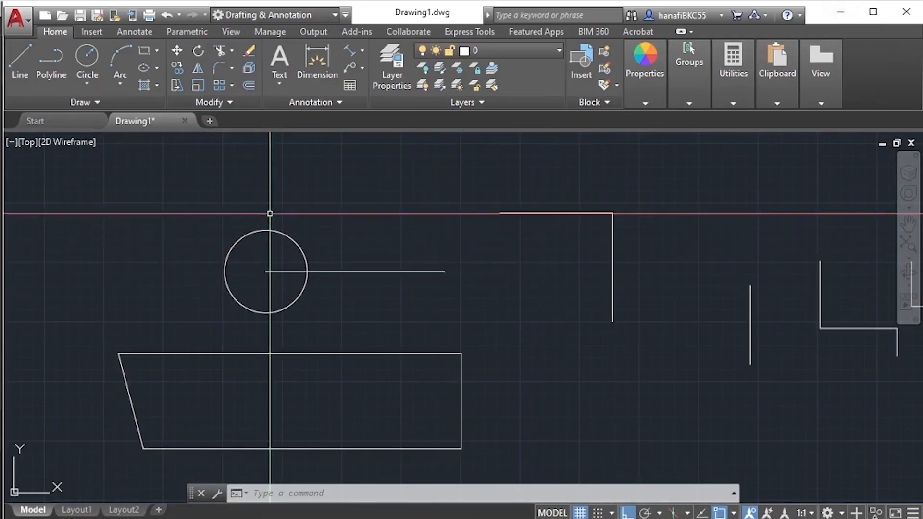
- Draw a line from the midpoint of the upper horizontal line to the midpoint of the circle's 150-unit line, using mid snap overrides
{"action": "type", "text": "l"}
{"action": "key", "text": "Return"}
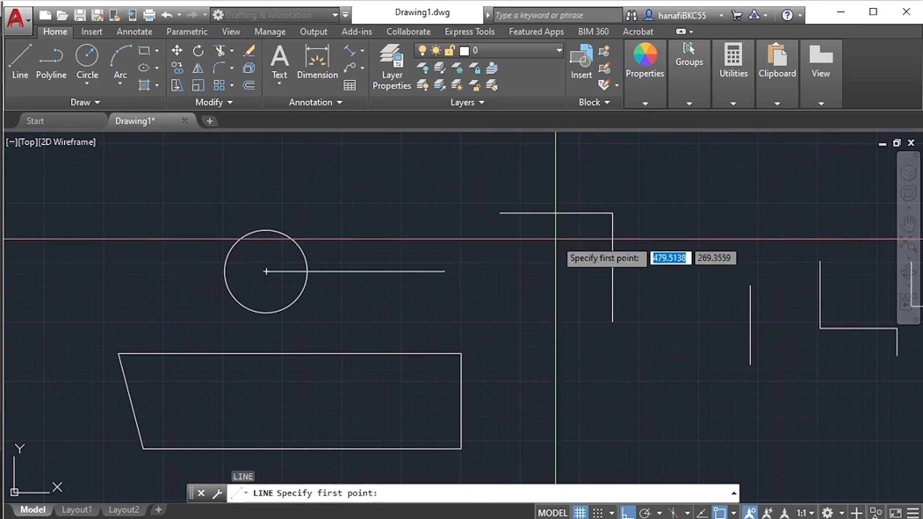
{"action": "type", "text": "mid"}
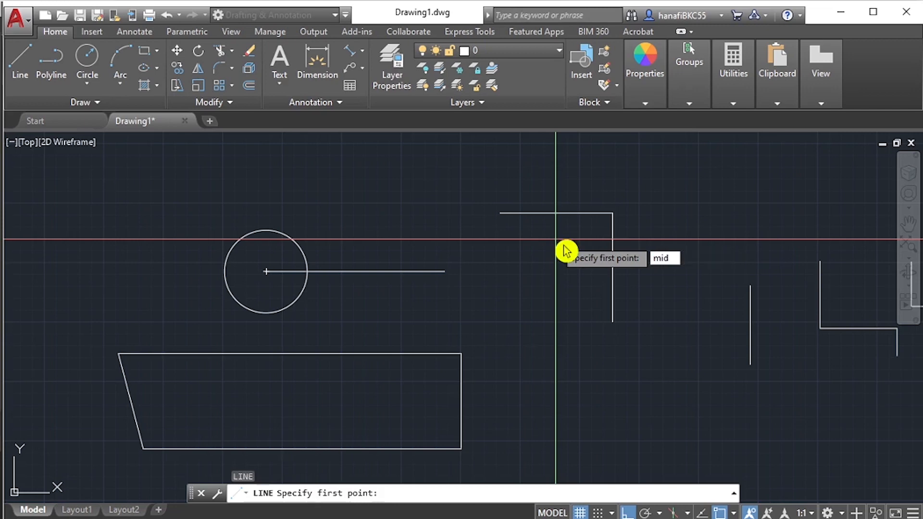
{"action": "key", "text": "Return"}
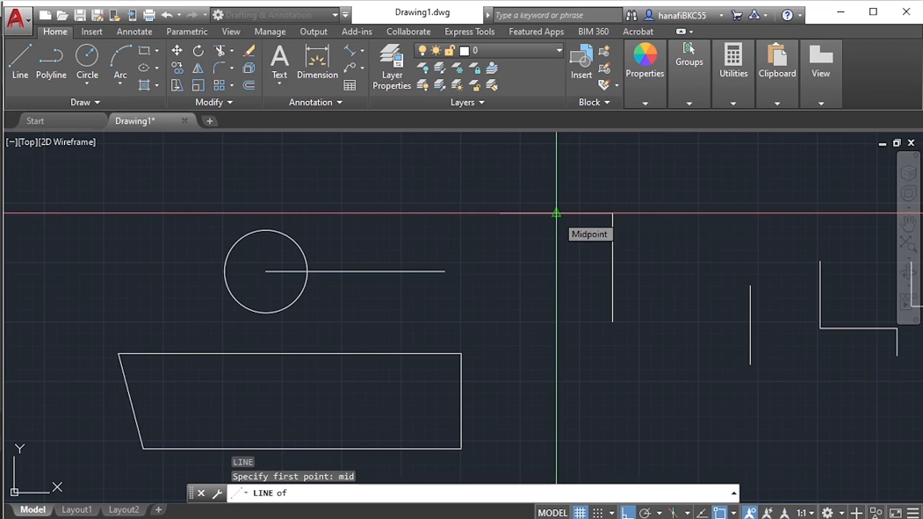
{"action": "left_click", "coordinate": [556, 213]}
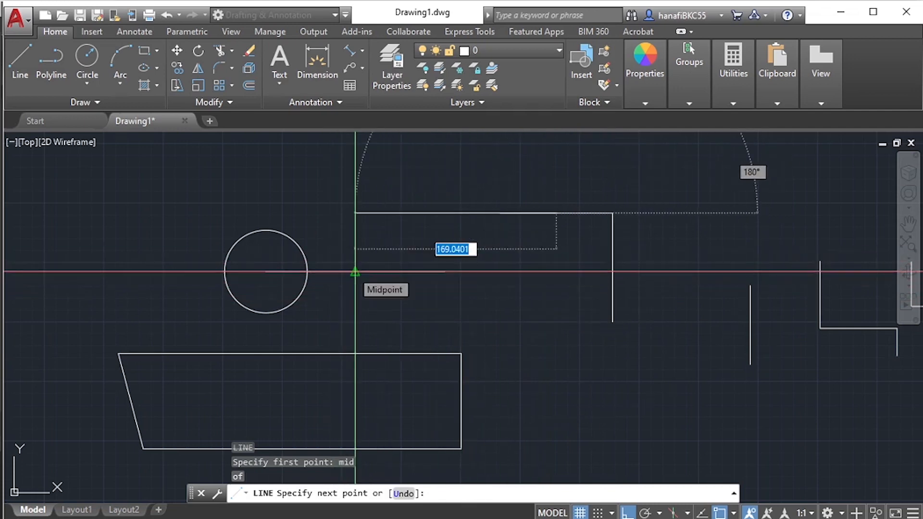
{"action": "type", "text": "mid"}
{"action": "key", "text": "Return"}
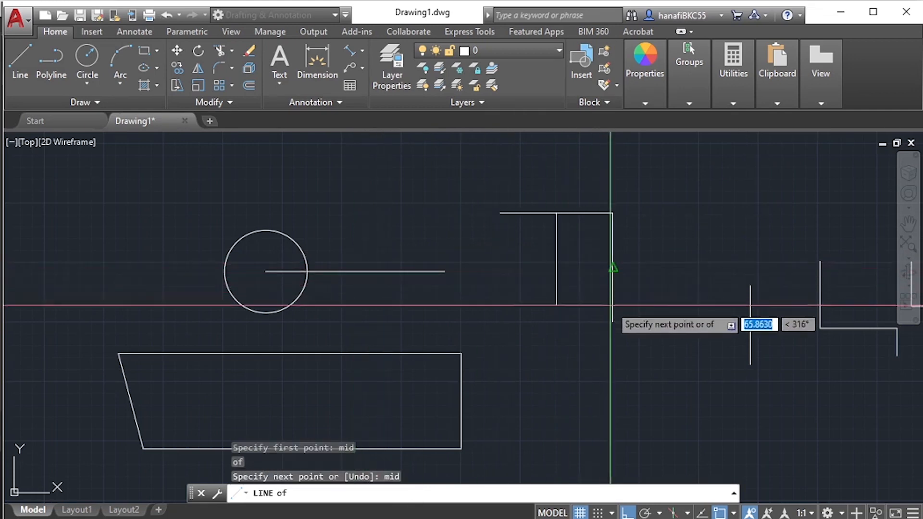
{"action": "left_click", "coordinate": [355, 271]}
{"action": "key", "text": "Escape"}
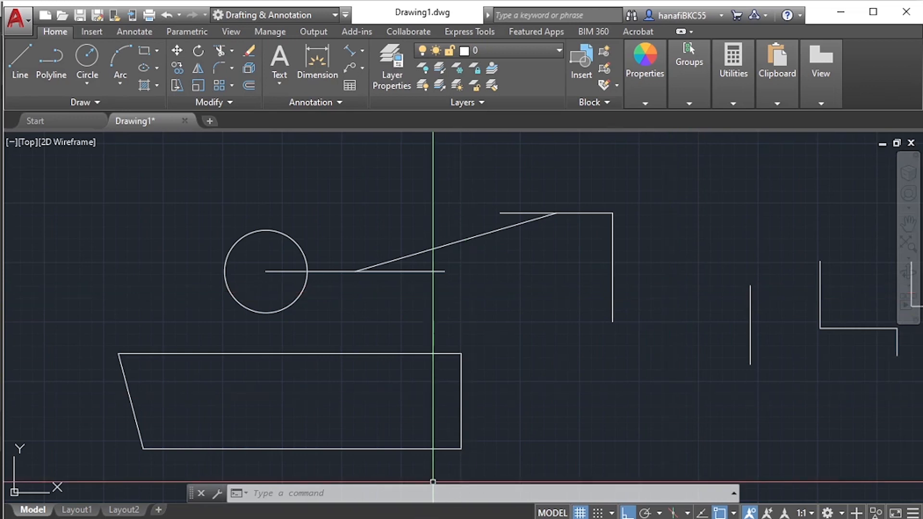
- Switch to Acrobat and read the further object snap types on page 19 of AutoCAD1-2010.pdf
{"action": "key", "text": "alt+Tab"}
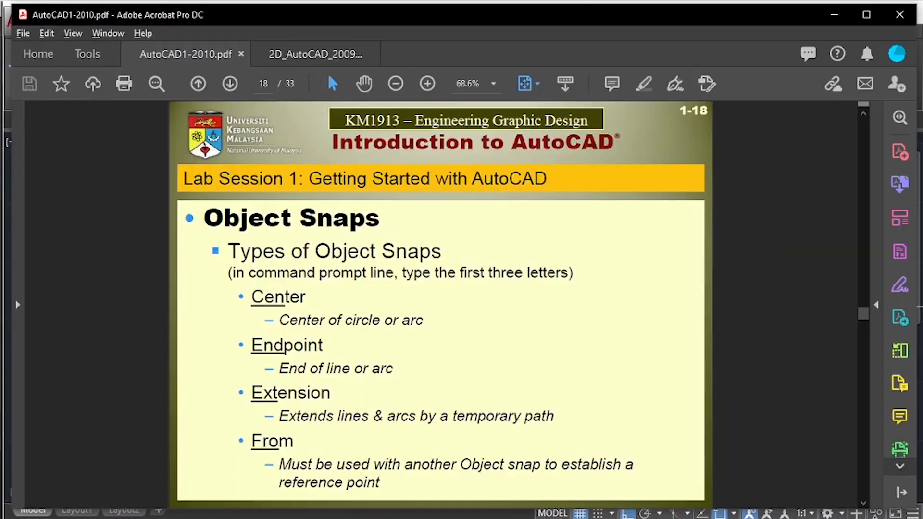
{"action": "scroll", "coordinate": [400, 374], "scroll_direction": "down", "scroll_amount": 1}
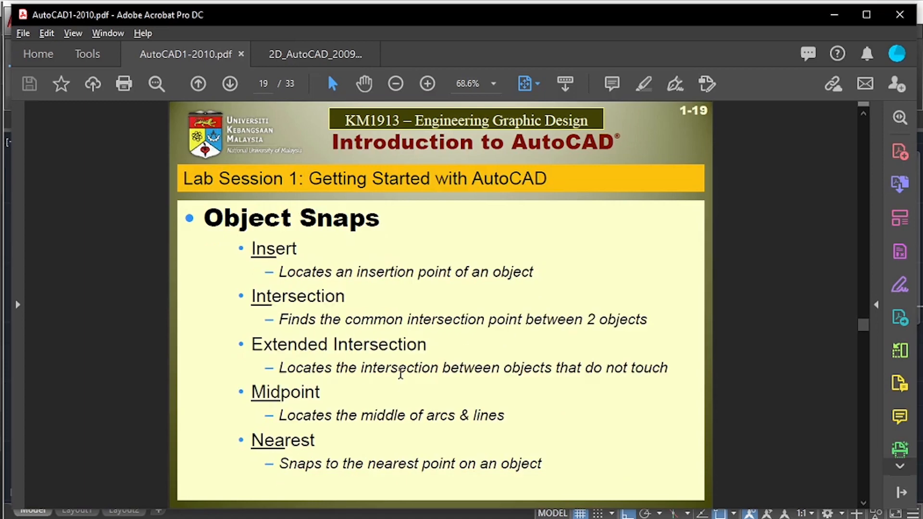
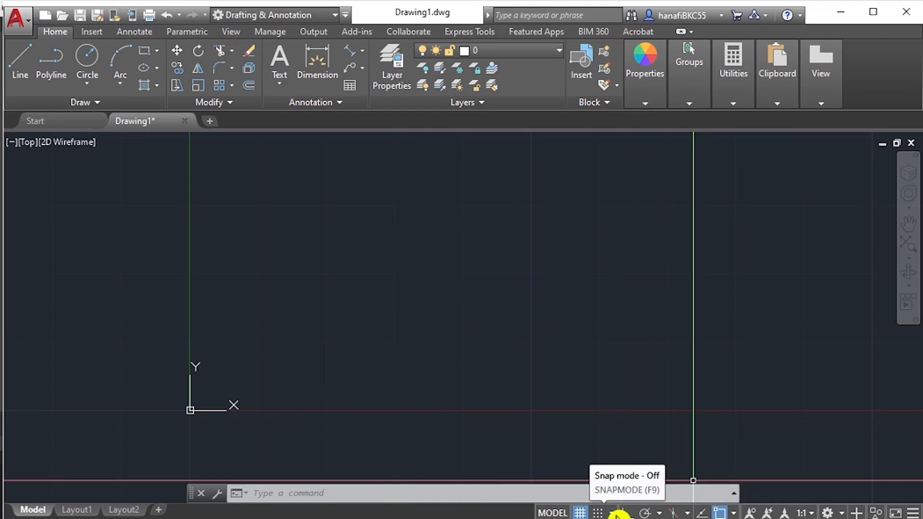
- Set the dynamic pointer input to Cartesian format with absolute coordinates in the drafting settings
{"action": "left_click", "coordinate": [613, 513]}
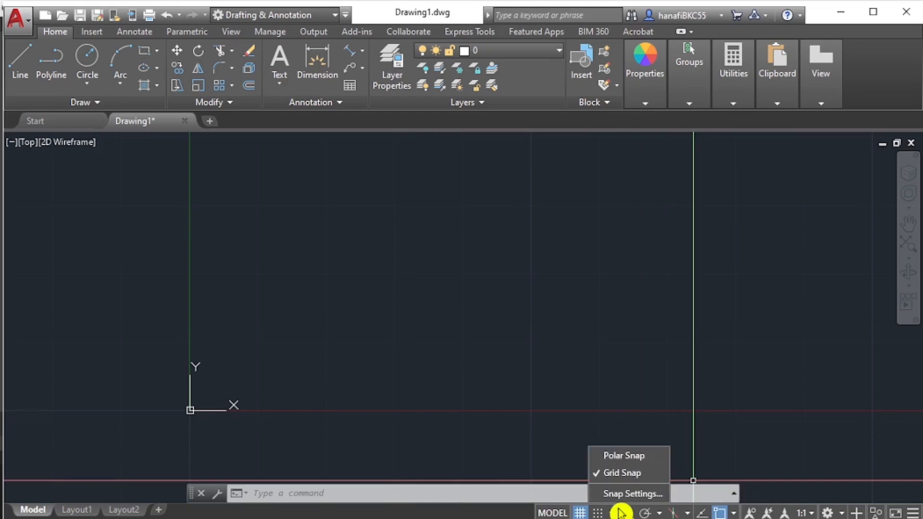
{"action": "left_click", "coordinate": [628, 495]}
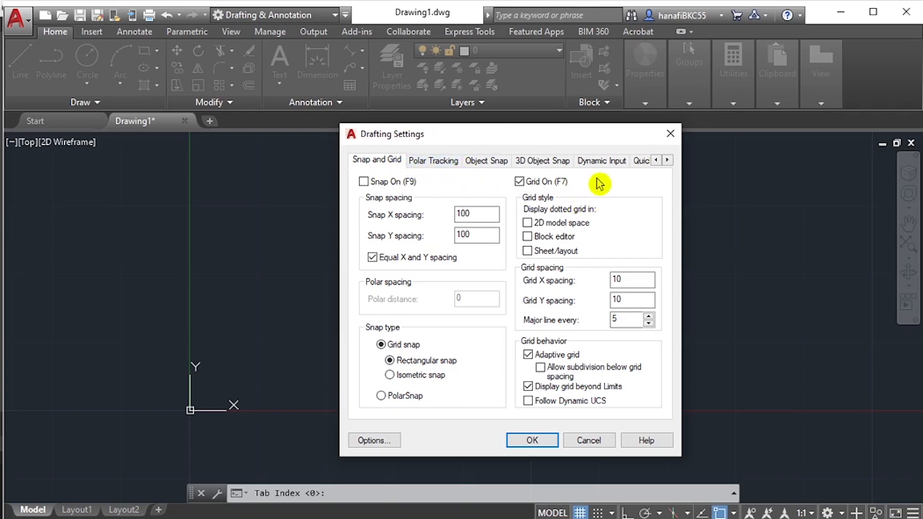
{"action": "left_click", "coordinate": [596, 166]}
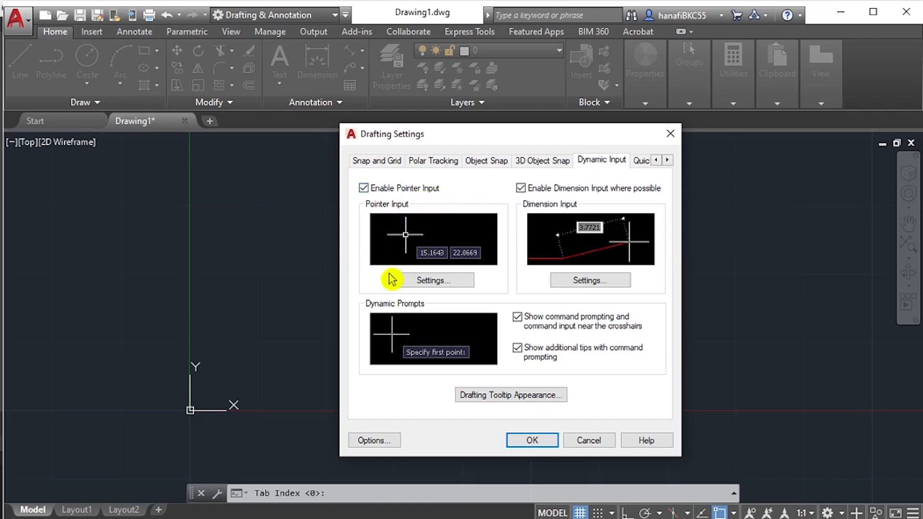
{"action": "left_click", "coordinate": [419, 288]}
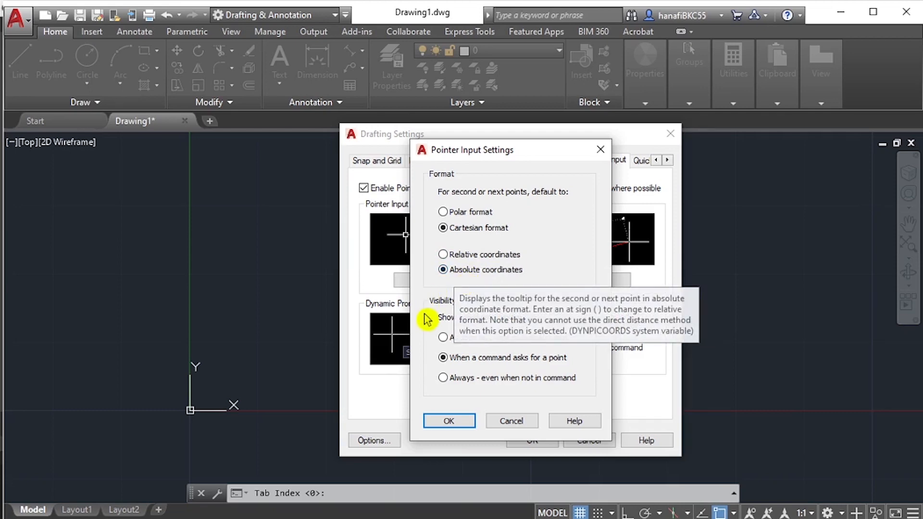
{"action": "left_click", "coordinate": [438, 423]}
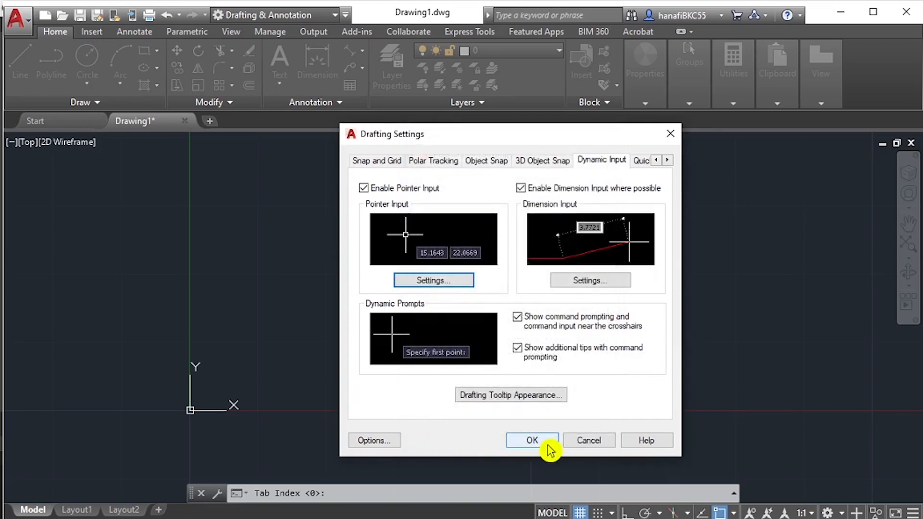
{"action": "left_click", "coordinate": [532, 441]}
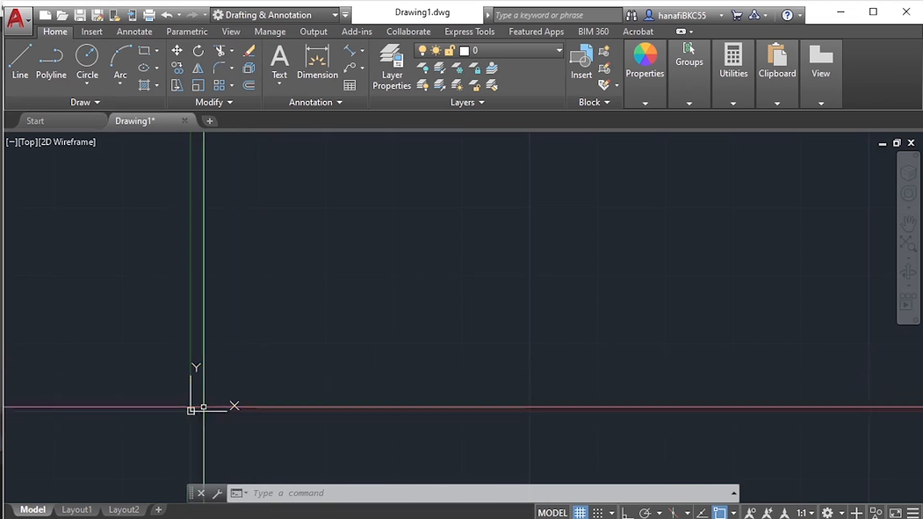
{"action": "scroll", "coordinate": [191, 414], "scroll_direction": "up", "scroll_amount": 8}
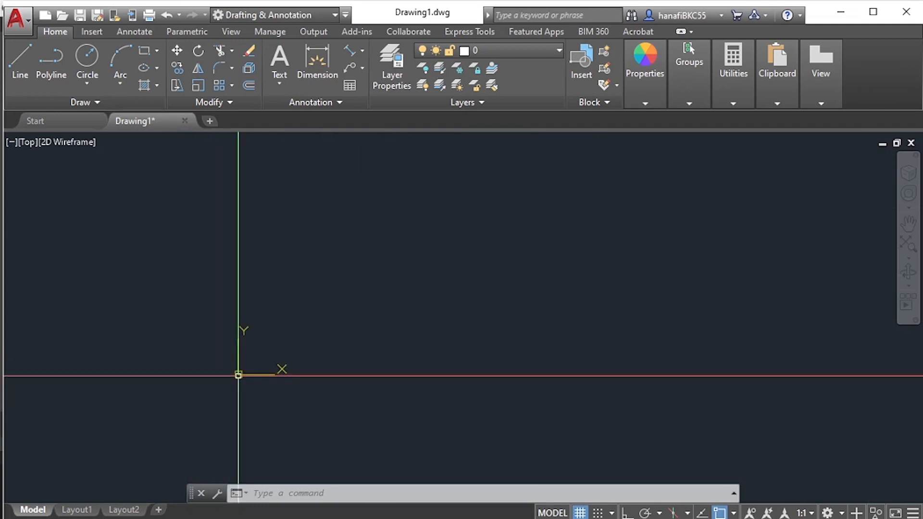
{"action": "middle_click_drag", "start_coordinate": [238, 374], "coordinate": [343, 367]}
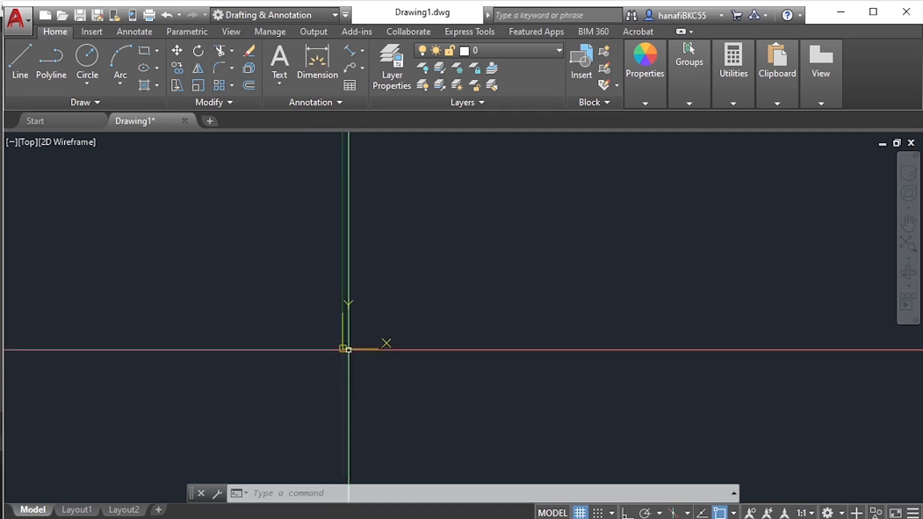
{"action": "scroll", "coordinate": [353, 306], "scroll_direction": "down", "scroll_amount": 5}
{"action": "scroll", "coordinate": [347, 308], "scroll_direction": "down", "scroll_amount": 4}
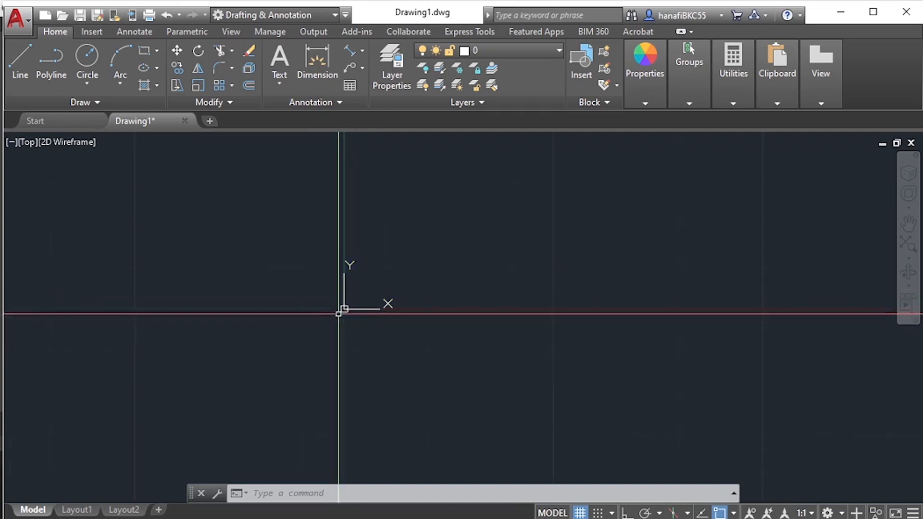
{"action": "middle_click_drag", "start_coordinate": [361, 282], "coordinate": [247, 365]}
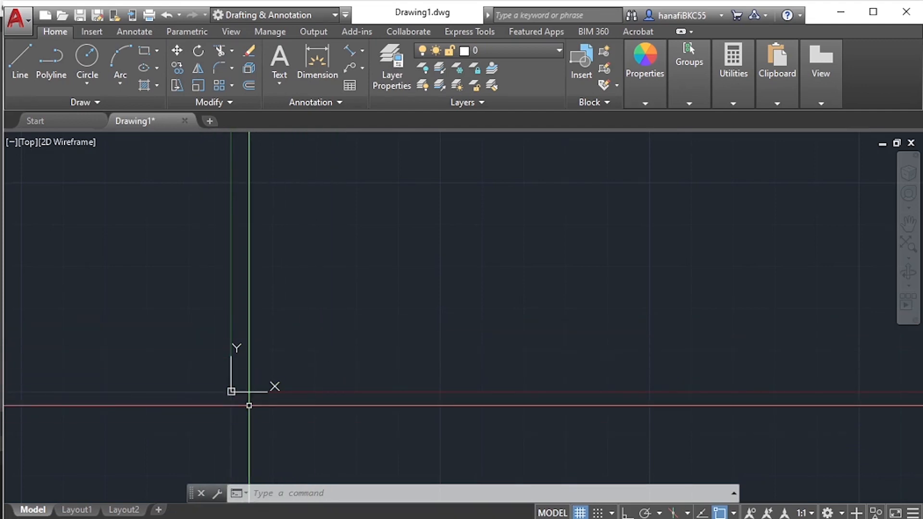
{"action": "scroll", "coordinate": [249, 406], "scroll_direction": "up", "scroll_amount": 4}
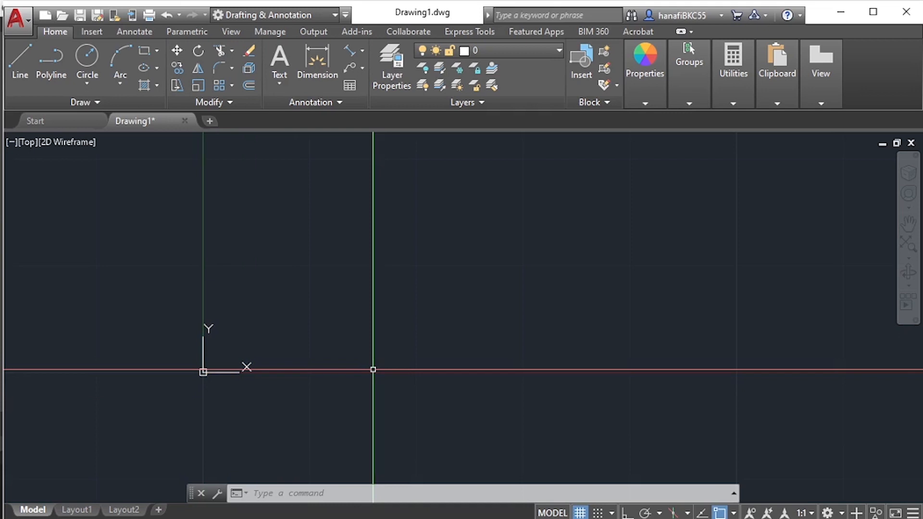
- Start a line at absolute coordinates 0,0 and draw its first segment along the X axis to 10,0
{"action": "type", "text": "l"}
{"action": "key", "text": "Return"}
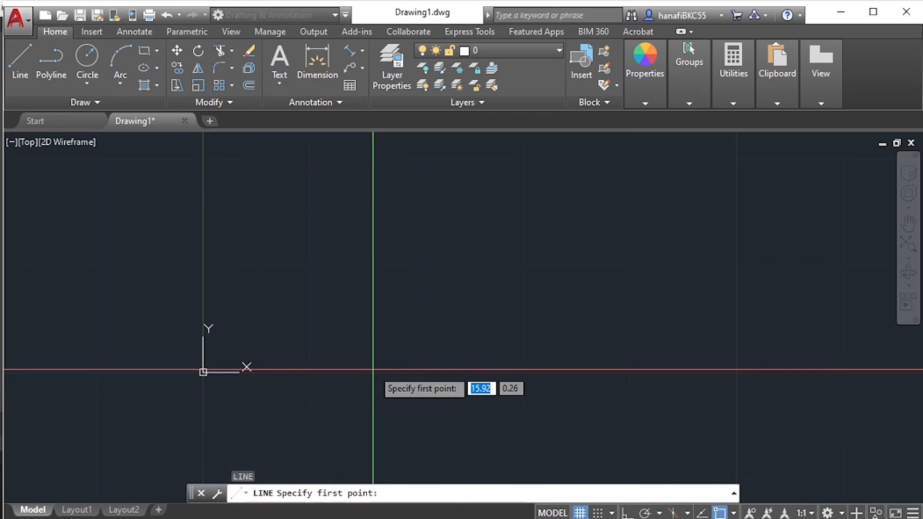
{"action": "type", "text": "0"}
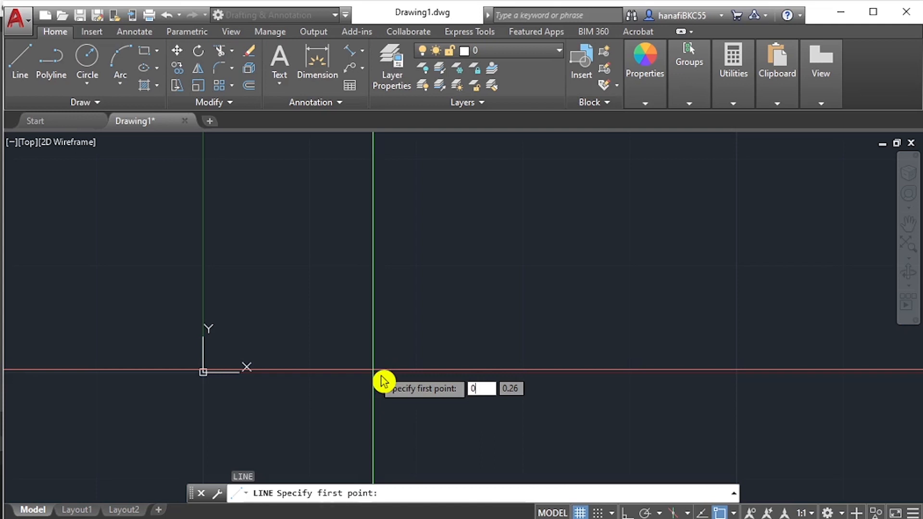
{"action": "key", "text": "Tab"}
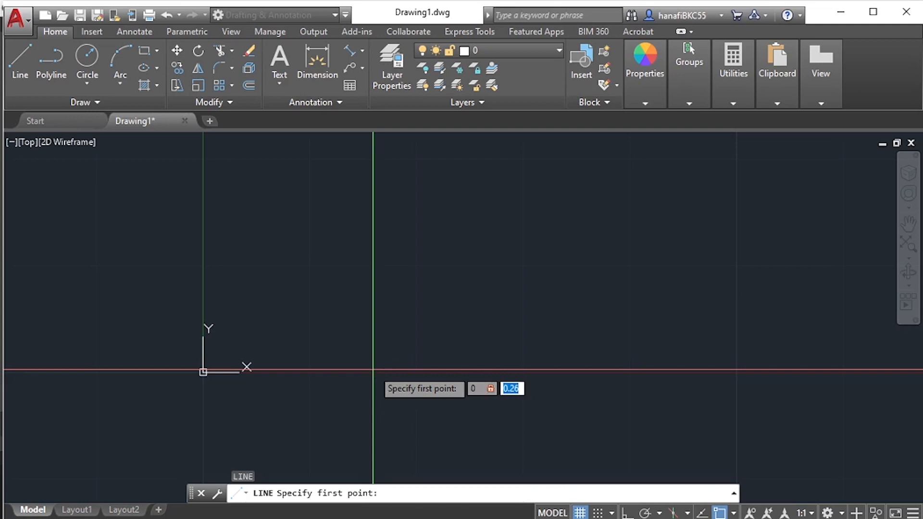
{"action": "type", "text": "0"}
{"action": "key", "text": "Return"}
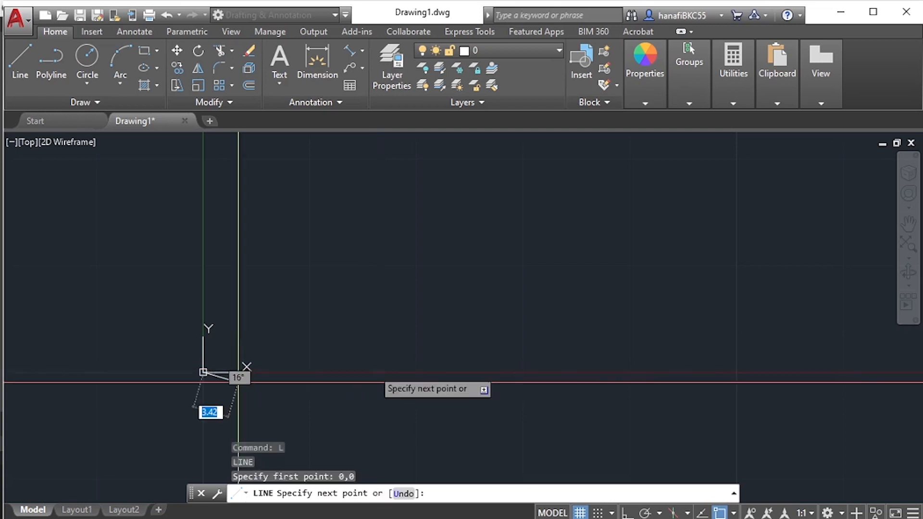
{"action": "scroll", "coordinate": [254, 339], "scroll_direction": "up", "scroll_amount": 3}
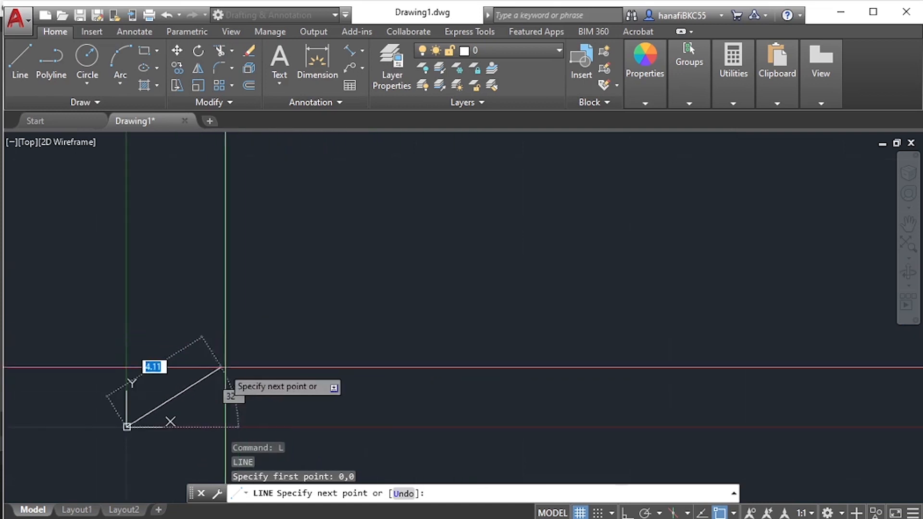
{"action": "middle_click_drag", "start_coordinate": [225, 367], "coordinate": [461, 255]}
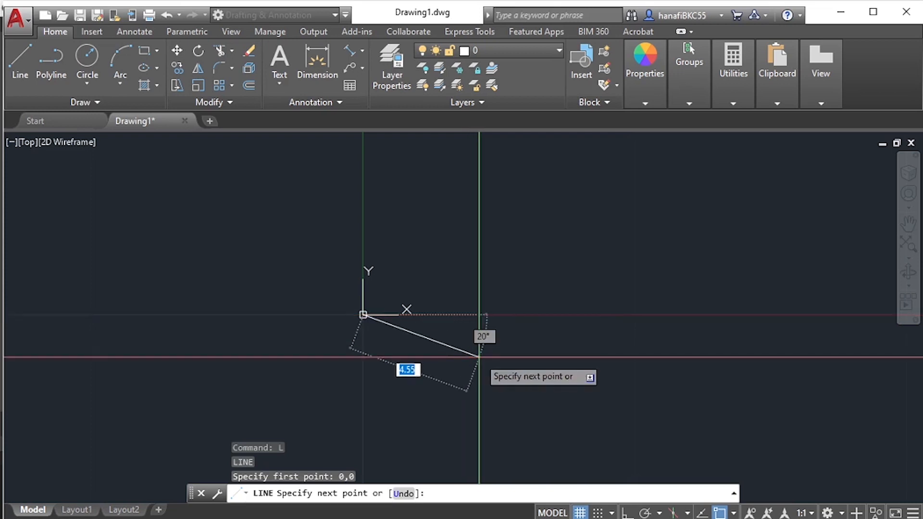
{"action": "type", "text": "10"}
{"action": "key", "text": "Tab"}
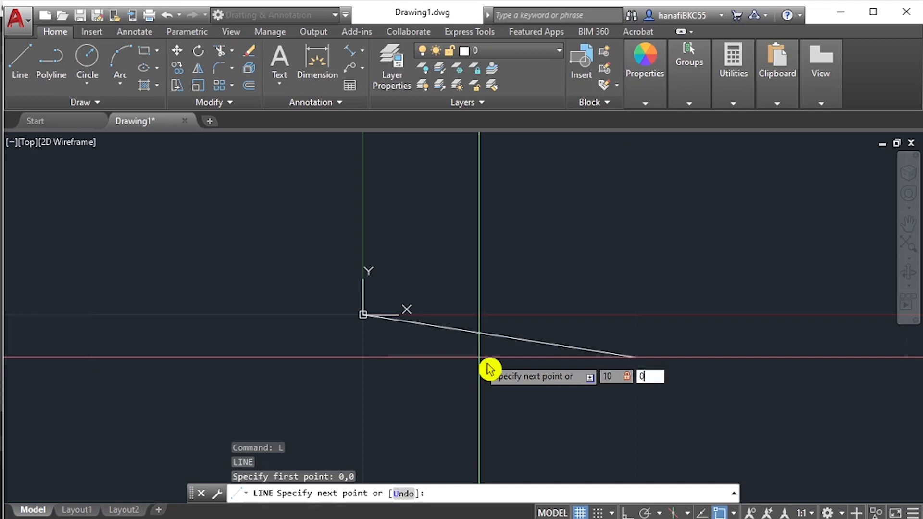
{"action": "type", "text": "0"}
{"action": "key", "text": "Return"}
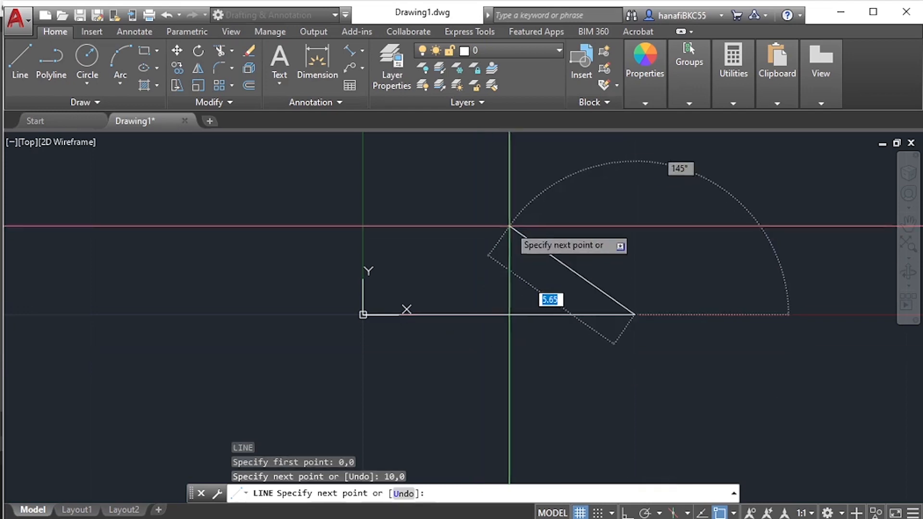
- Continue the line upward from 10,0 to absolute point 10,10 as the square's second side
{"action": "middle_click_drag", "start_coordinate": [682, 236], "coordinate": [516, 350]}
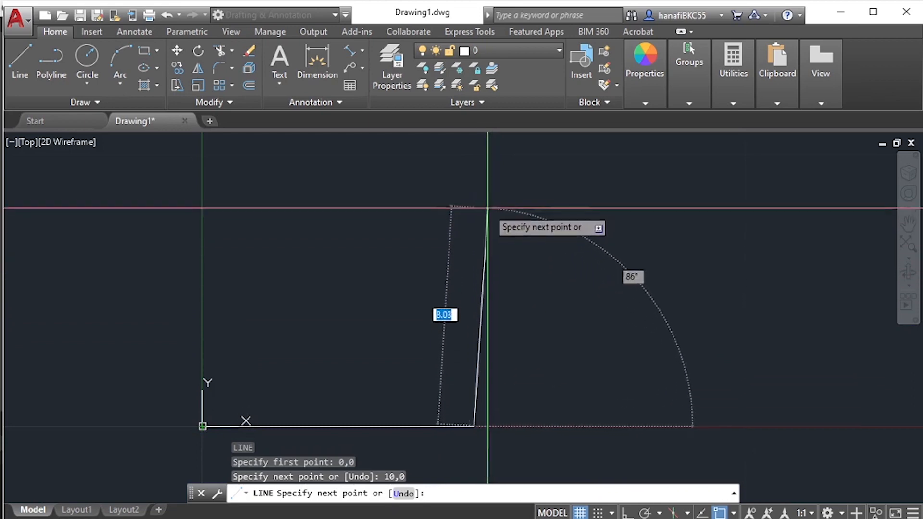
{"action": "scroll", "coordinate": [481, 209], "scroll_direction": "down", "scroll_amount": 2}
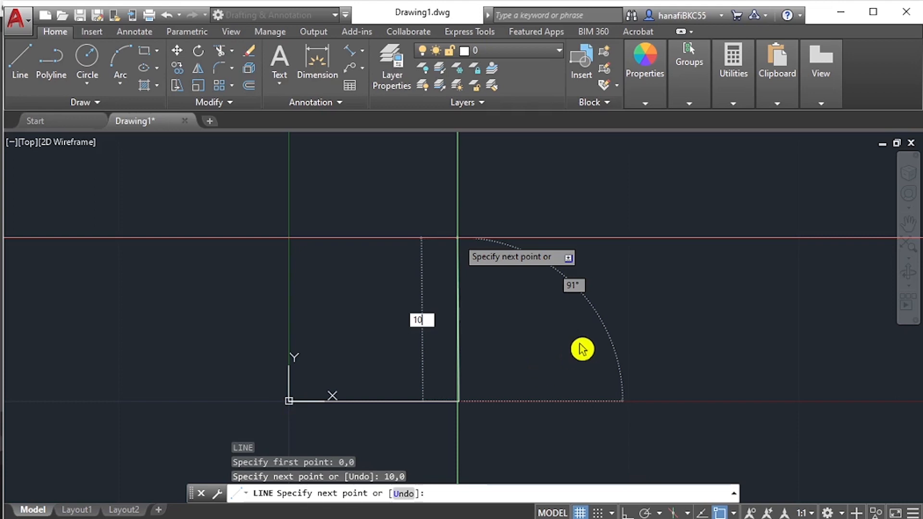
{"action": "key", "text": "Escape"}
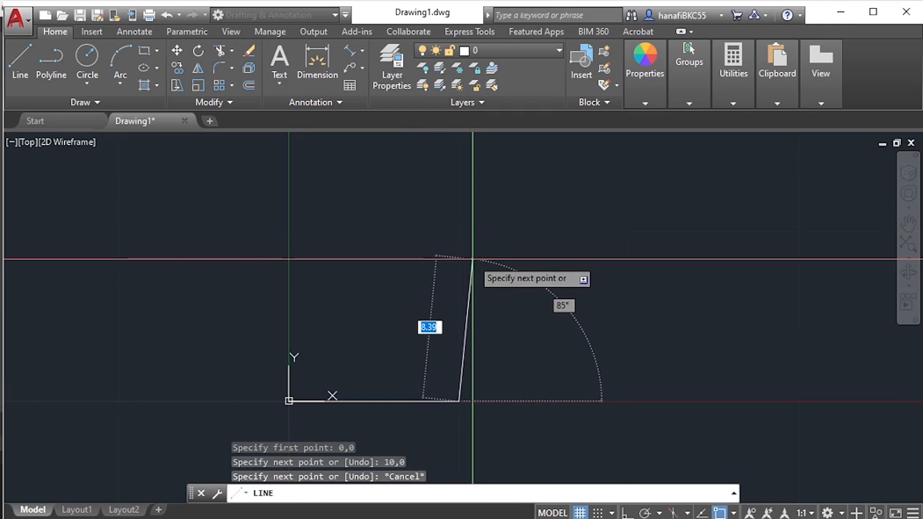
{"action": "key", "text": "BackSpace"}
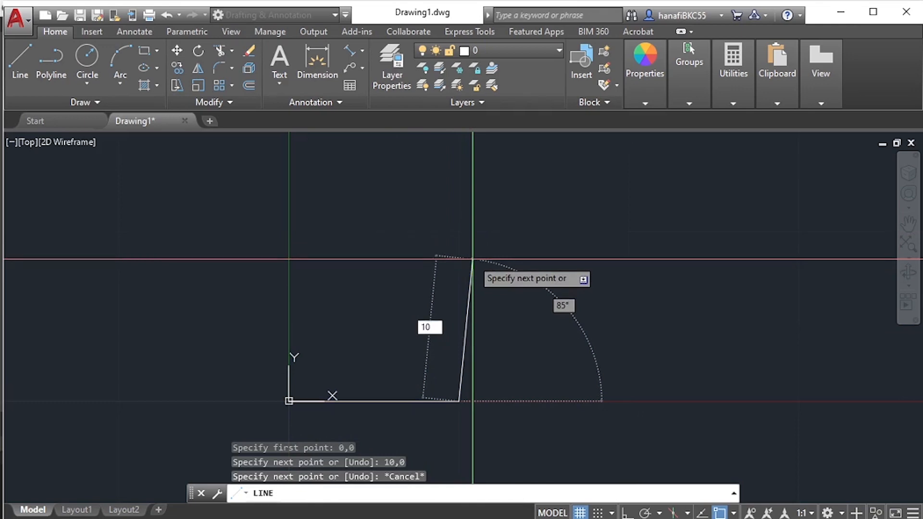
{"action": "key", "text": "Tab"}
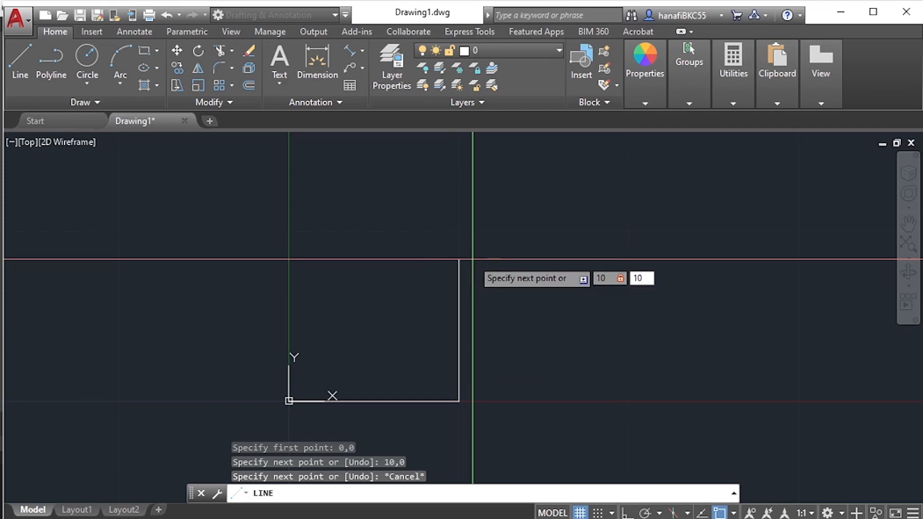
{"action": "key", "text": "Return"}
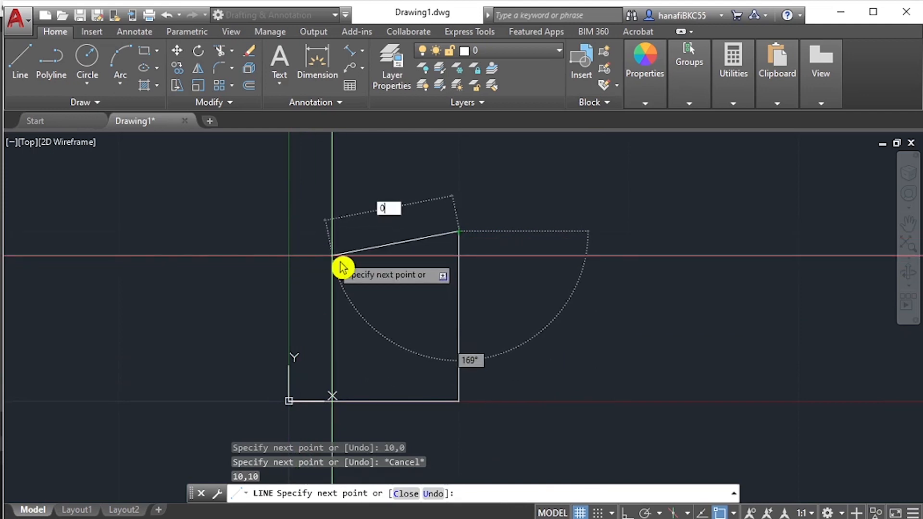
- Complete the square with segments to absolute points 0,10 and 0,0, and end the line command
{"action": "key", "text": "Tab"}
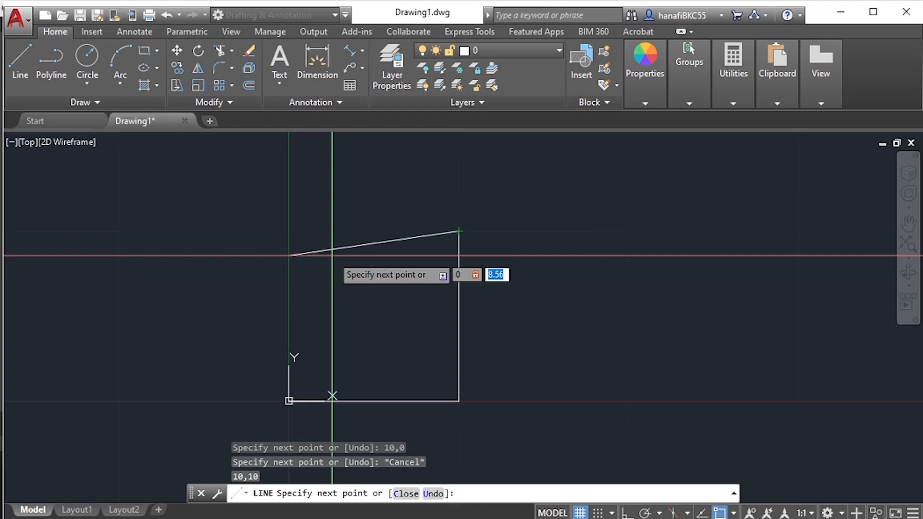
{"action": "type", "text": "10"}
{"action": "key", "text": "Return"}
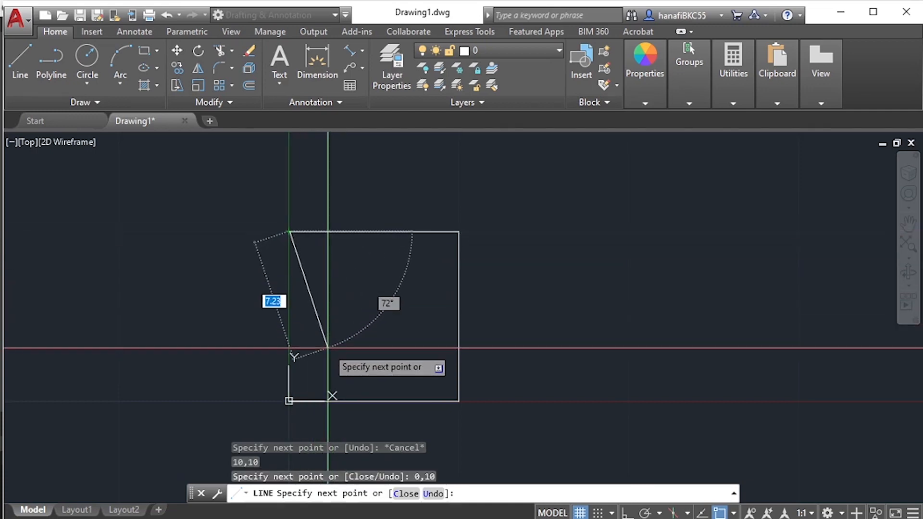
{"action": "middle_click_drag", "start_coordinate": [328, 348], "coordinate": [345, 301]}
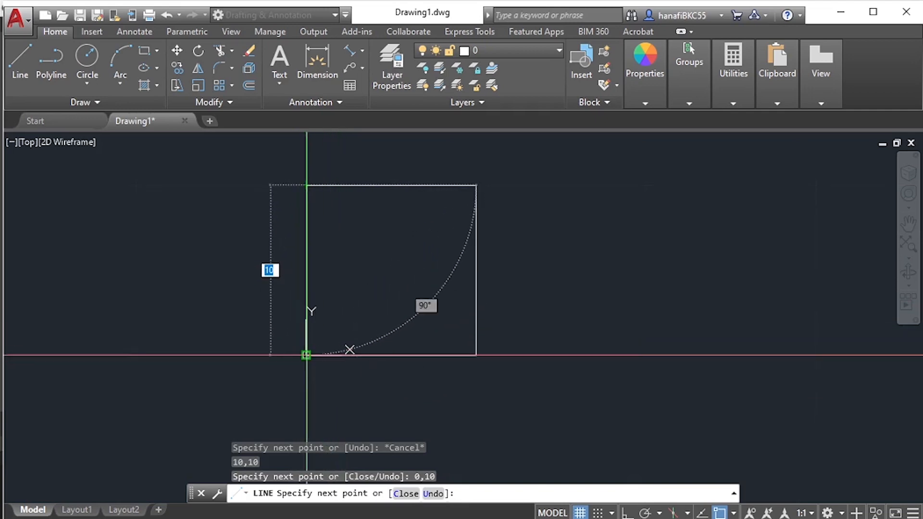
{"action": "mouse_move", "coordinate": [306, 355]}
{"action": "middle_mouse_down"}
{"action": "mouse_move", "coordinate": [325, 327]}
{"action": "mouse_move", "coordinate": [324, 342]}
{"action": "middle_mouse_up"}
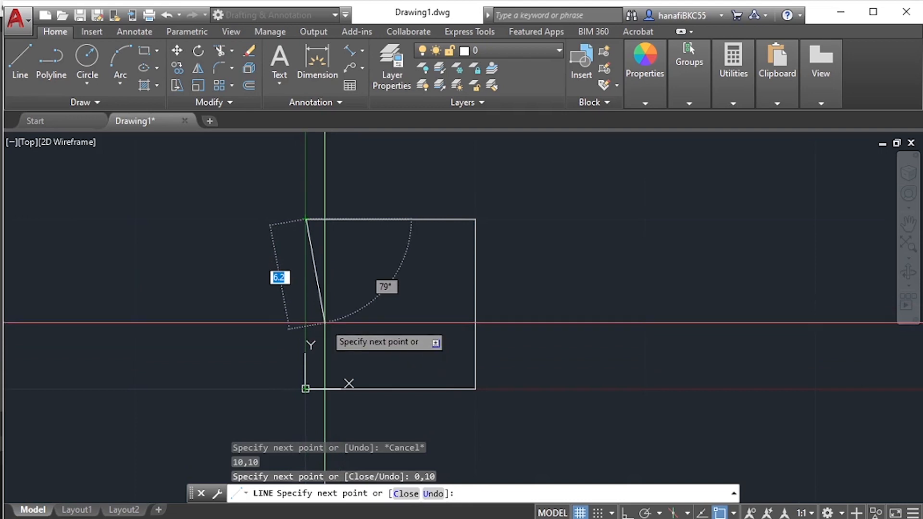
{"action": "key", "text": "Tab"}
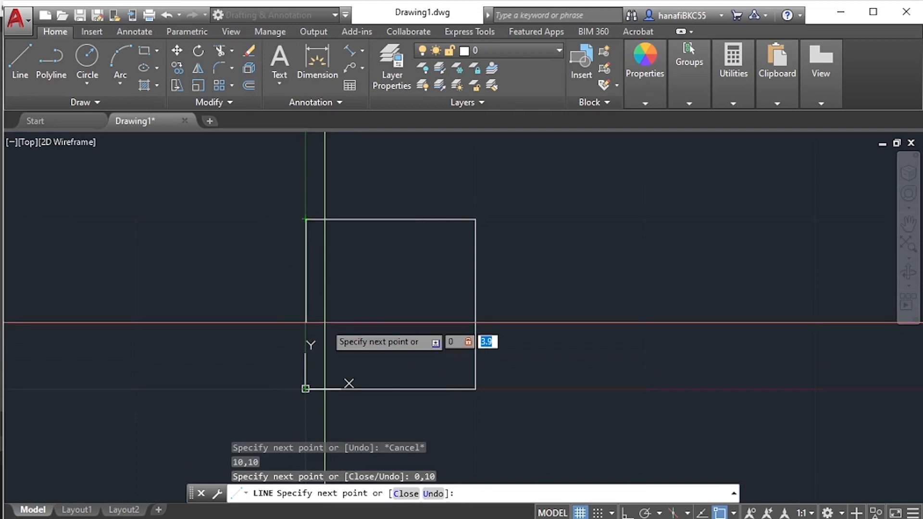
{"action": "key", "text": "Return"}
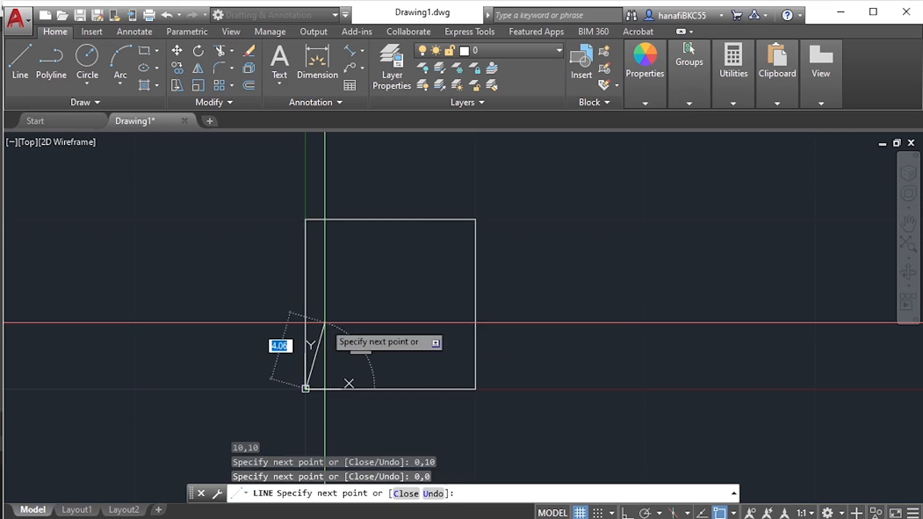
{"action": "key", "text": "Return"}
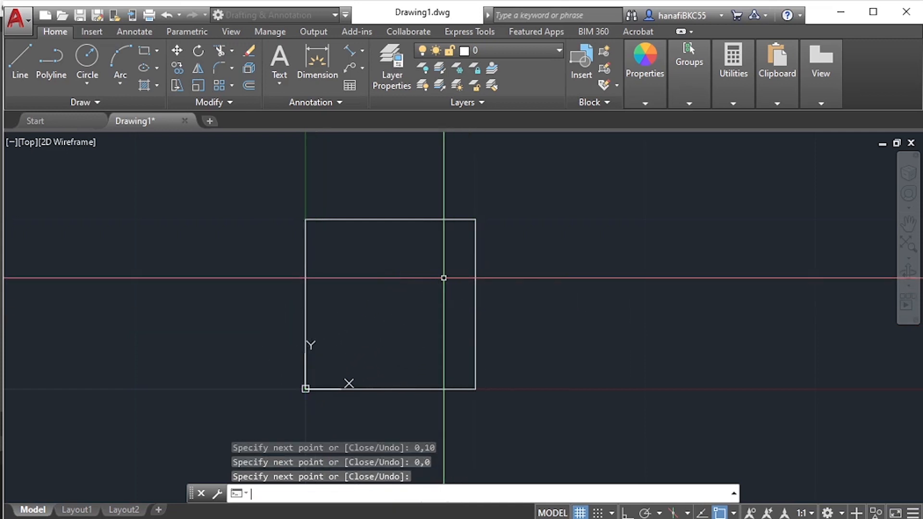
{"action": "scroll", "coordinate": [444, 278], "scroll_direction": "down", "scroll_amount": 2}
{"action": "mouse_move", "coordinate": [449, 275]}
{"action": "middle_mouse_down"}
{"action": "mouse_move", "coordinate": [282, 342]}
{"action": "mouse_move", "coordinate": [278, 285]}
{"action": "middle_mouse_up"}
{"action": "scroll", "coordinate": [265, 330], "scroll_direction": "up", "scroll_amount": 2}
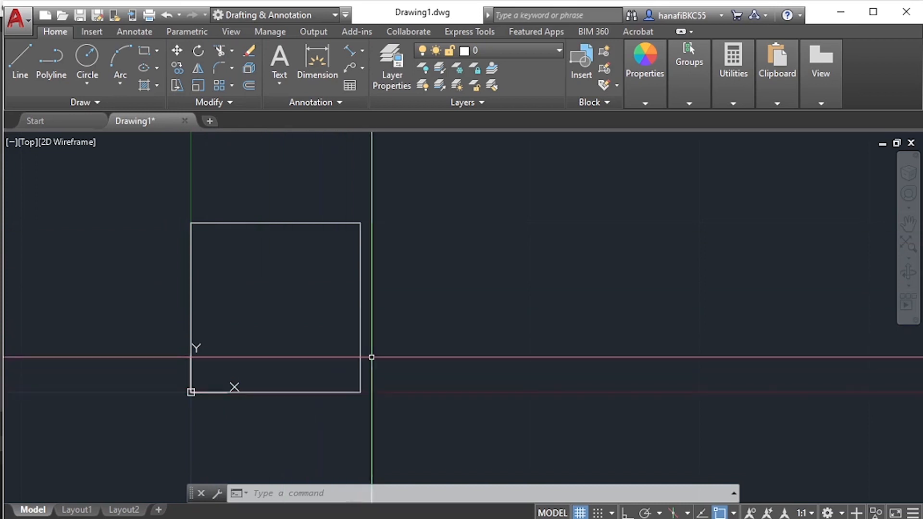
{"action": "scroll", "coordinate": [300, 331], "scroll_direction": "down", "scroll_amount": 4}
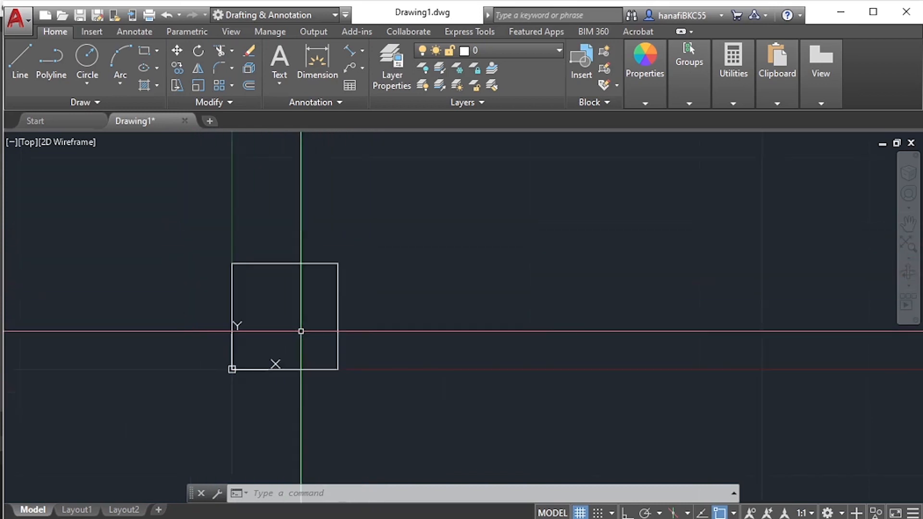
{"action": "mouse_move", "coordinate": [375, 328]}
{"action": "middle_mouse_down"}
{"action": "mouse_move", "coordinate": [338, 365]}
{"action": "mouse_move", "coordinate": [308, 372]}
{"action": "middle_mouse_up"}
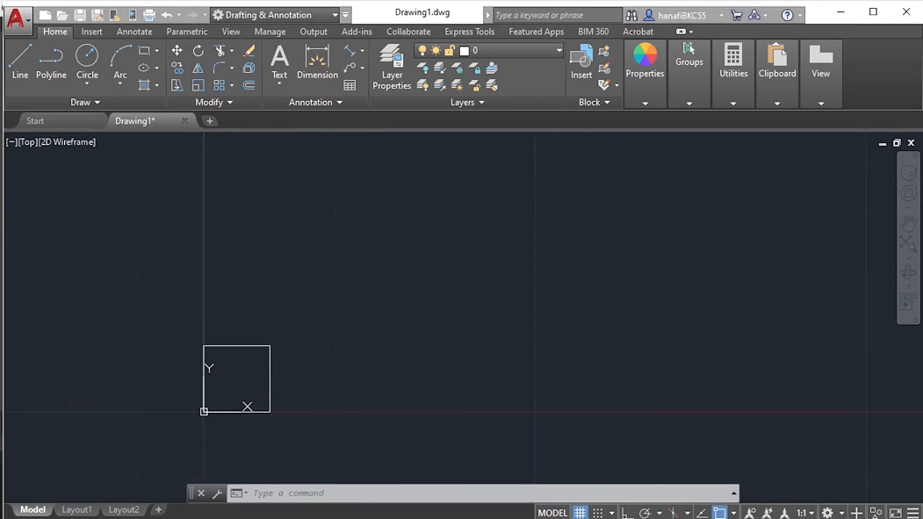
- Review the Cartesian and polar coordinate input slide in Adobe Acrobat, and return to the AutoCAD drawing
{"action": "key", "text": "alt+Tab"}
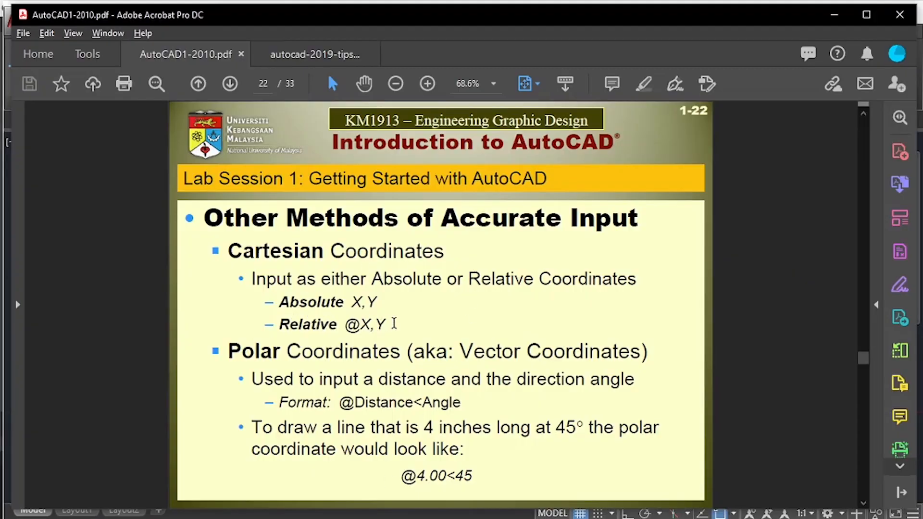
{"action": "left_click", "coordinate": [839, 20]}
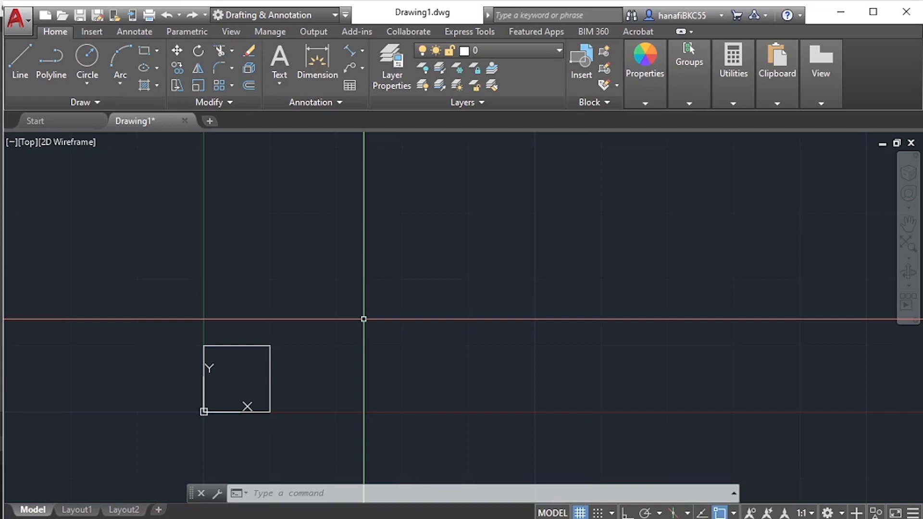
- Start a line at a free point at about 24,14, above and to the right of the square
{"action": "type", "text": "l"}
{"action": "key", "text": "Return"}
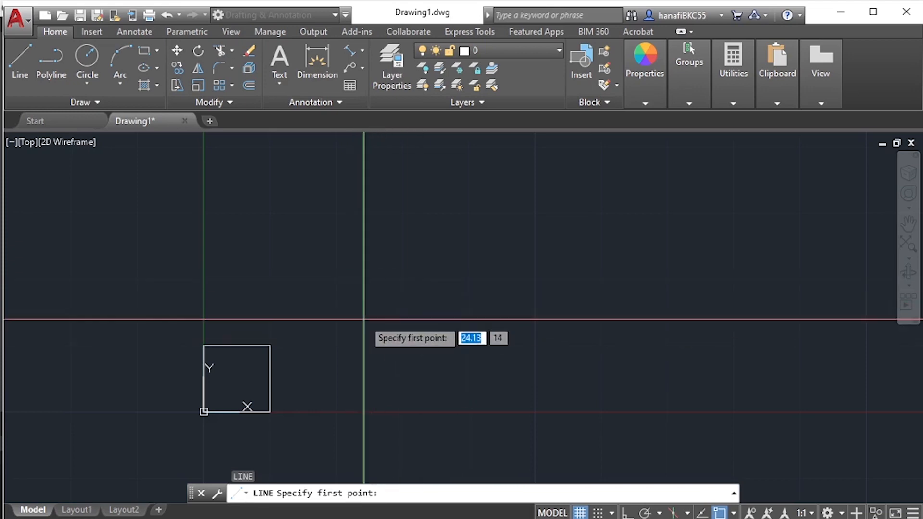
{"action": "left_click", "coordinate": [365, 318]}
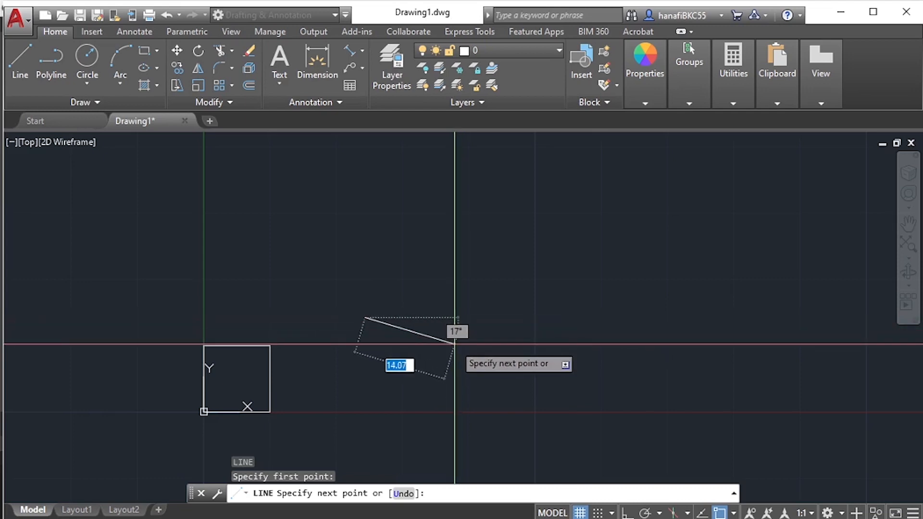
- Try drawing the line's first segment to absolute point 10,0, and undo that segment within the line command
{"action": "type", "text": "10"}
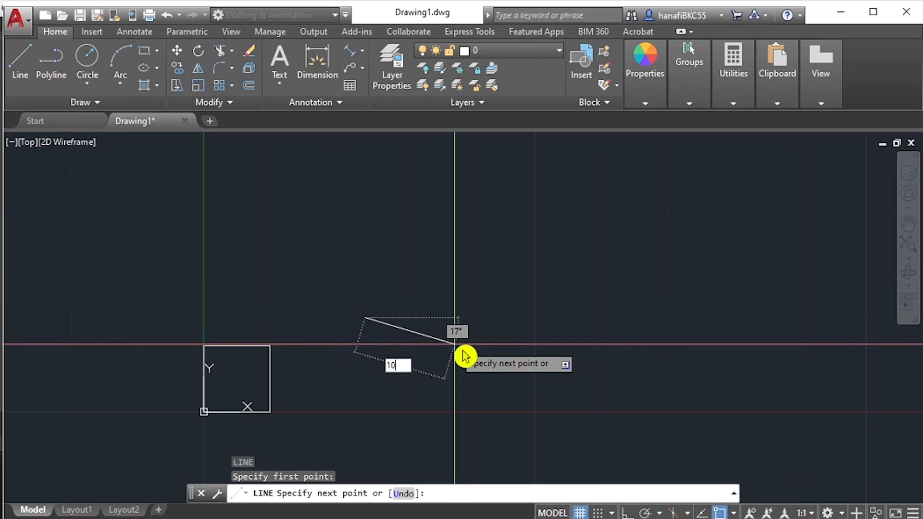
{"action": "key", "text": "Tab"}
{"action": "type", "text": "0"}
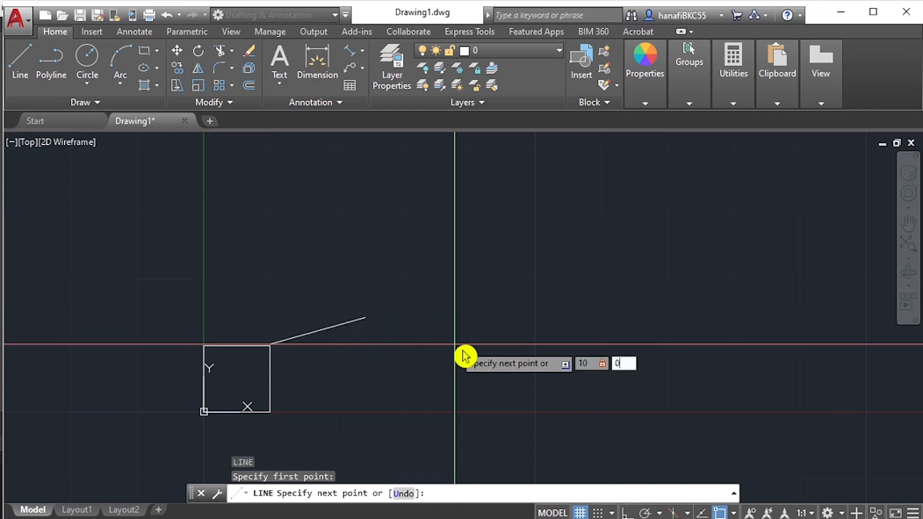
{"action": "key", "text": "Return"}
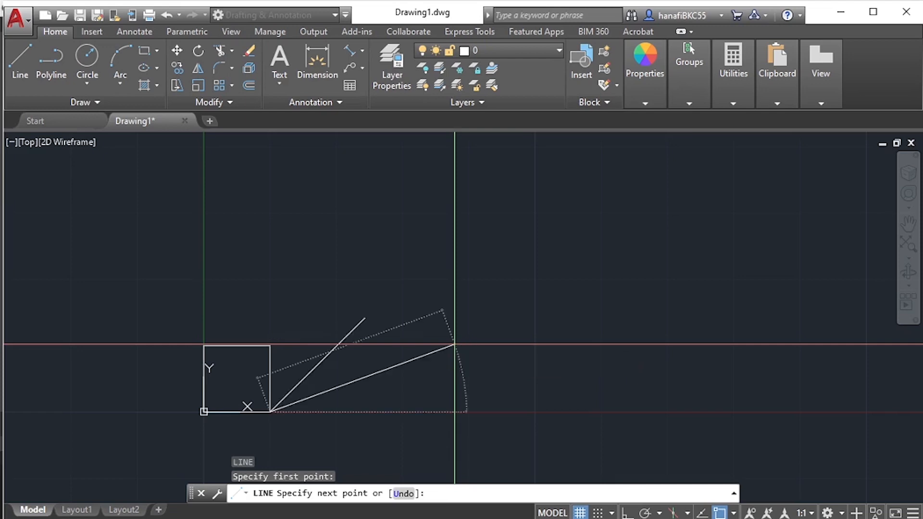
{"action": "scroll", "coordinate": [336, 411], "scroll_direction": "up", "scroll_amount": 5}
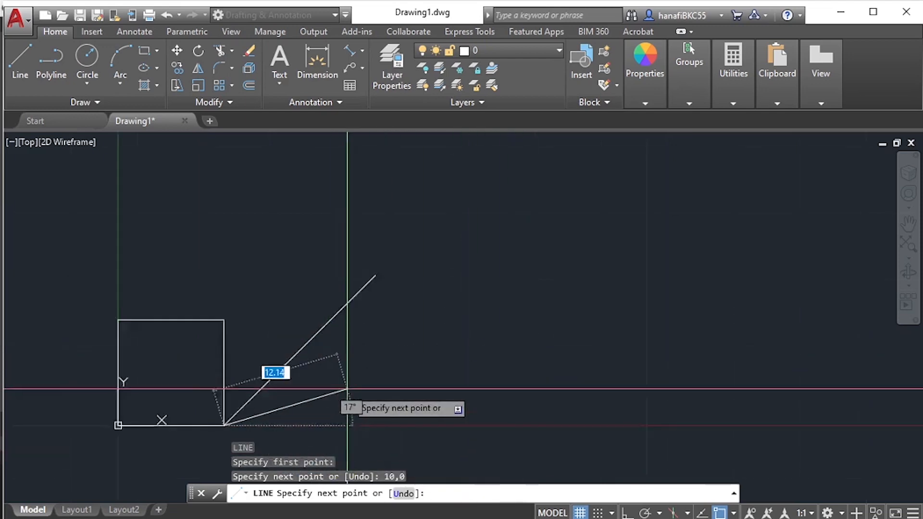
{"action": "mouse_move", "coordinate": [632, 303]}
{"action": "middle_mouse_down"}
{"action": "mouse_move", "coordinate": [595, 340]}
{"action": "mouse_move", "coordinate": [508, 385]}
{"action": "middle_mouse_up"}
{"action": "middle_click_drag", "start_coordinate": [541, 358], "coordinate": [560, 330]}
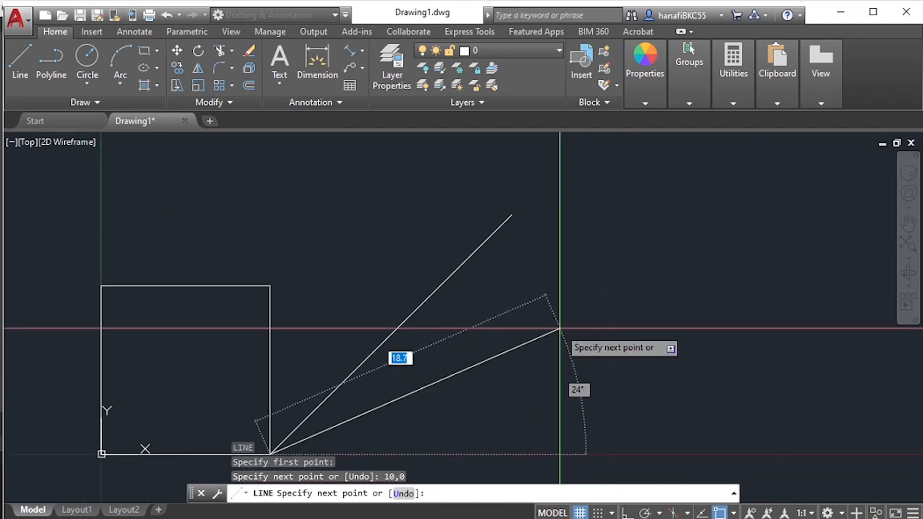
{"action": "scroll", "coordinate": [560, 328], "scroll_direction": "down", "scroll_amount": 2}
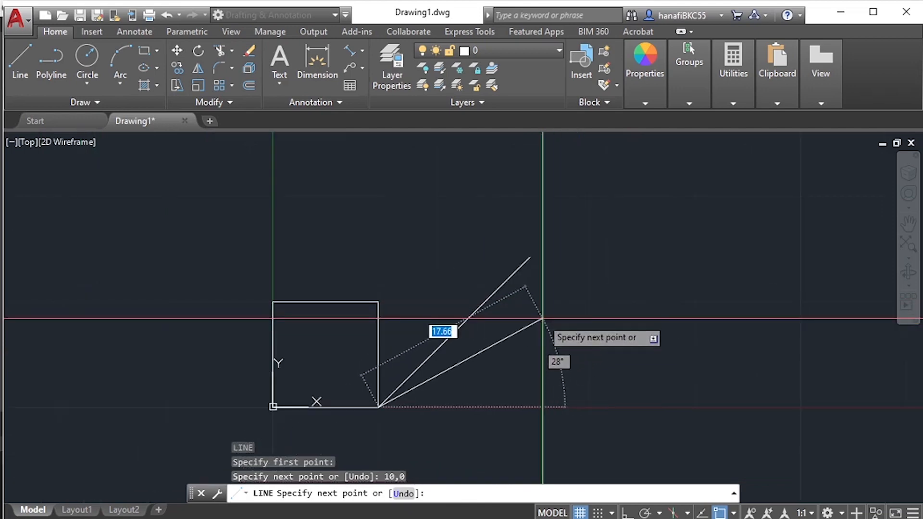
{"action": "left_click", "coordinate": [530, 257]}
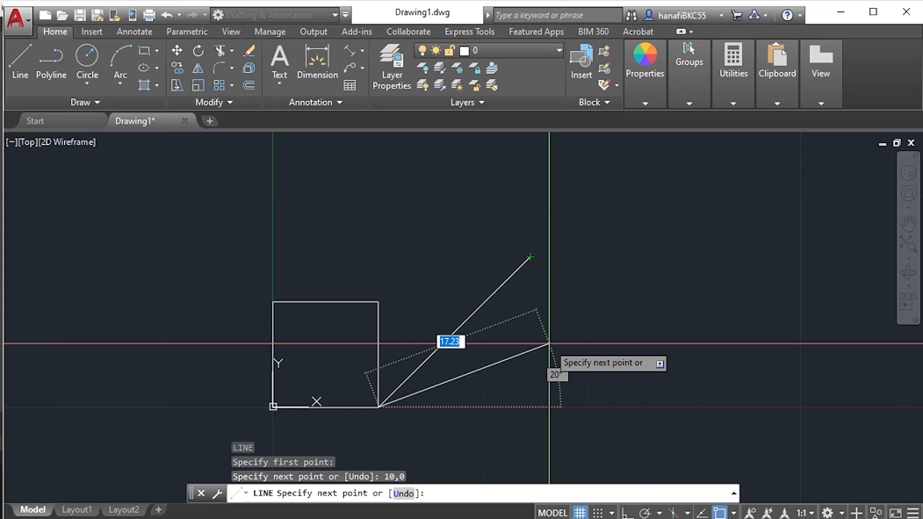
{"action": "type", "text": "u"}
{"action": "key", "text": "Return"}
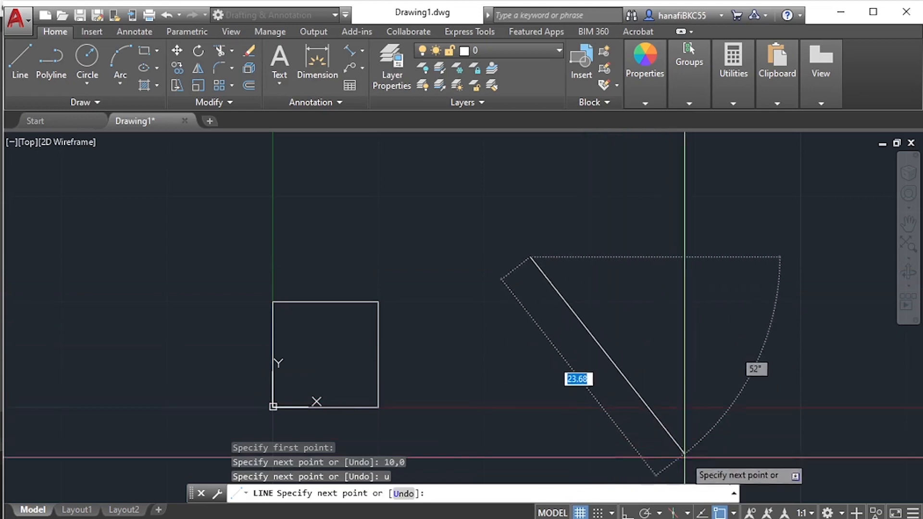
- Set the dynamic pointer input to relative coordinates in the drafting settings while keeping the line command active
{"action": "left_click", "coordinate": [612, 513]}
{"action": "left_click", "coordinate": [621, 497]}
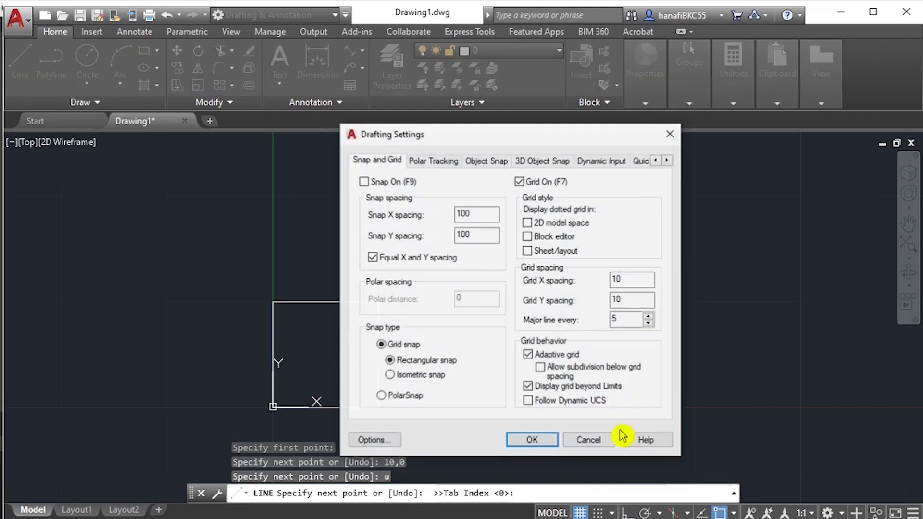
{"action": "left_click", "coordinate": [606, 166]}
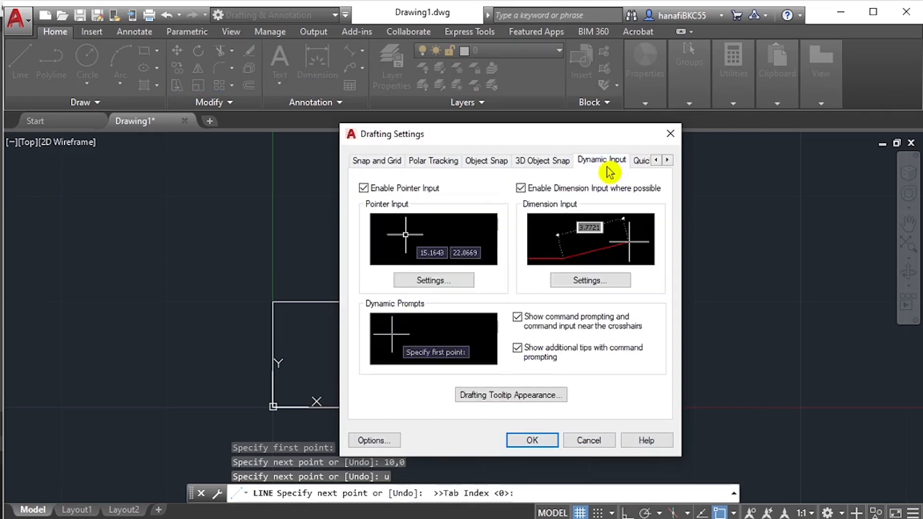
{"action": "left_click", "coordinate": [456, 283]}
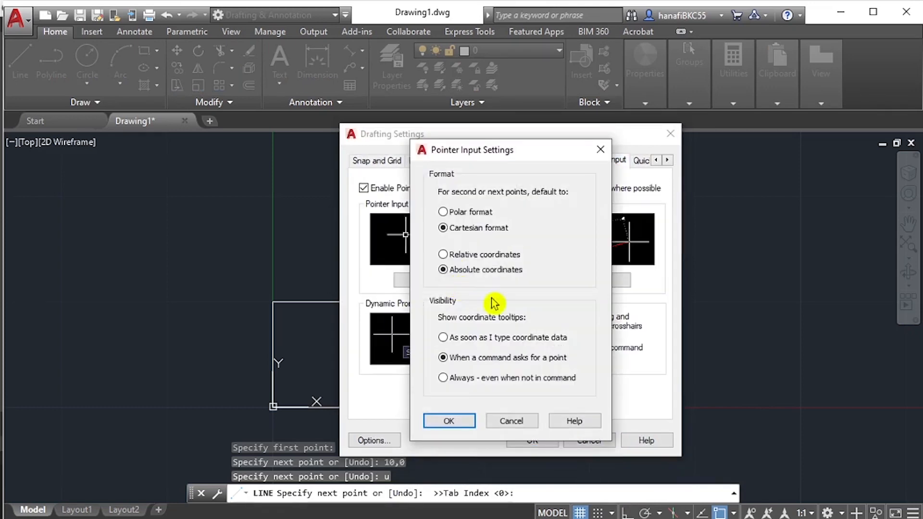
{"action": "left_click", "coordinate": [473, 260]}
{"action": "left_click", "coordinate": [449, 422]}
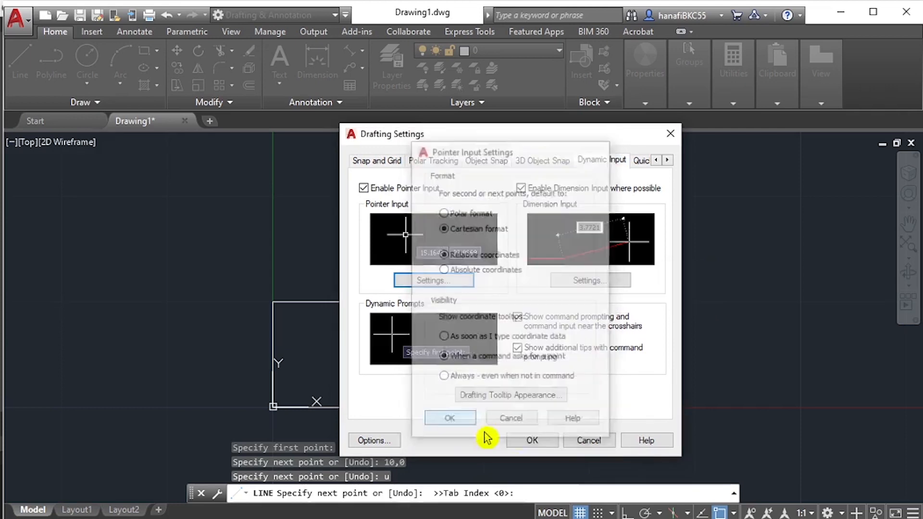
{"action": "left_click", "coordinate": [530, 441]}
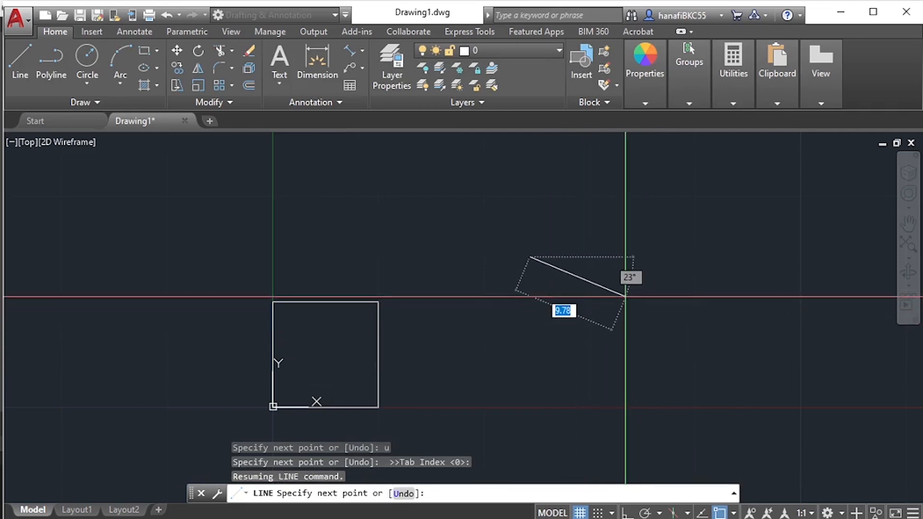
- Draw a horizontal segment from the line's start point using the relative offset 10,0
{"action": "type", "text": "10"}
{"action": "key", "text": "Tab"}
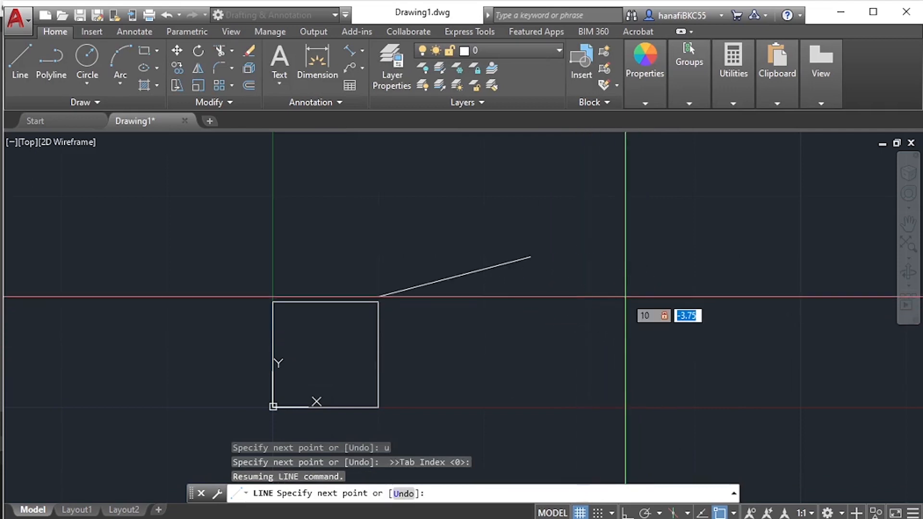
{"action": "type", "text": "0"}
{"action": "key", "text": "Return"}
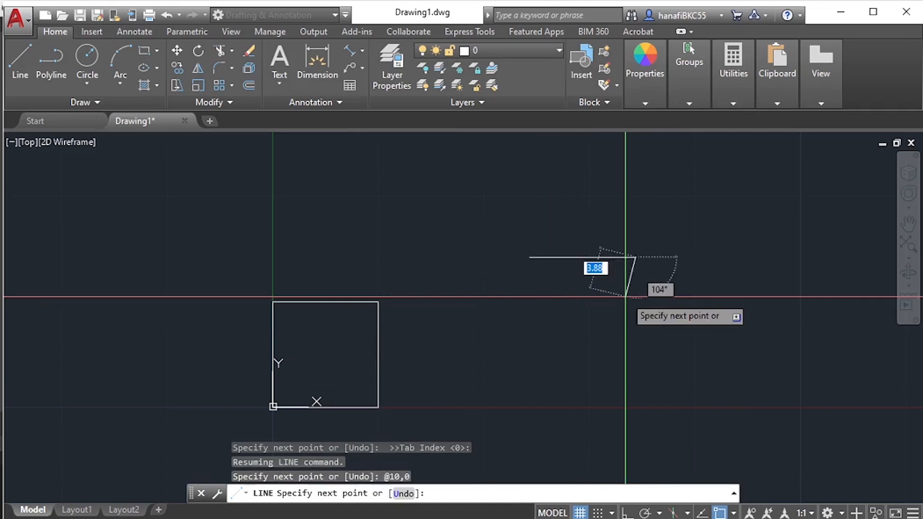
- Set the dynamic pointer input back to absolute coordinates and undo the line's last segment
{"action": "middle_click_drag", "start_coordinate": [679, 271], "coordinate": [667, 307]}
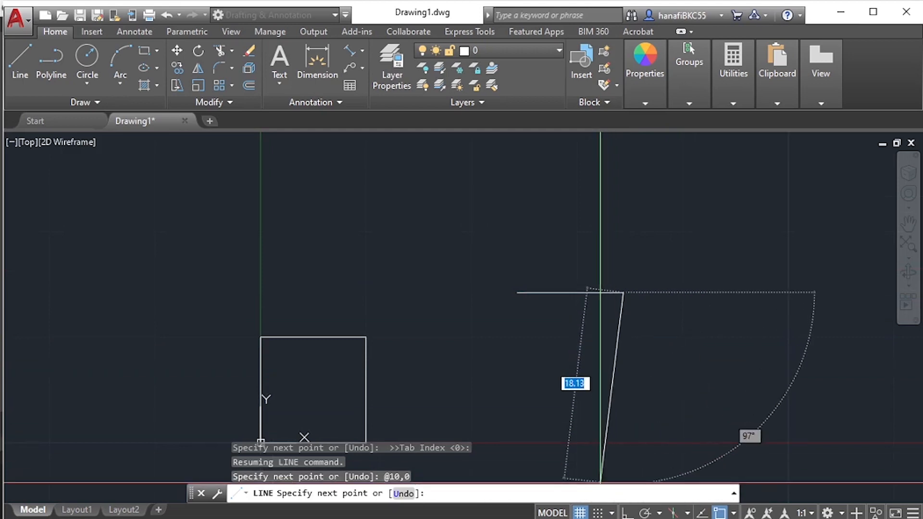
{"action": "left_click", "coordinate": [615, 513]}
{"action": "left_click", "coordinate": [620, 495]}
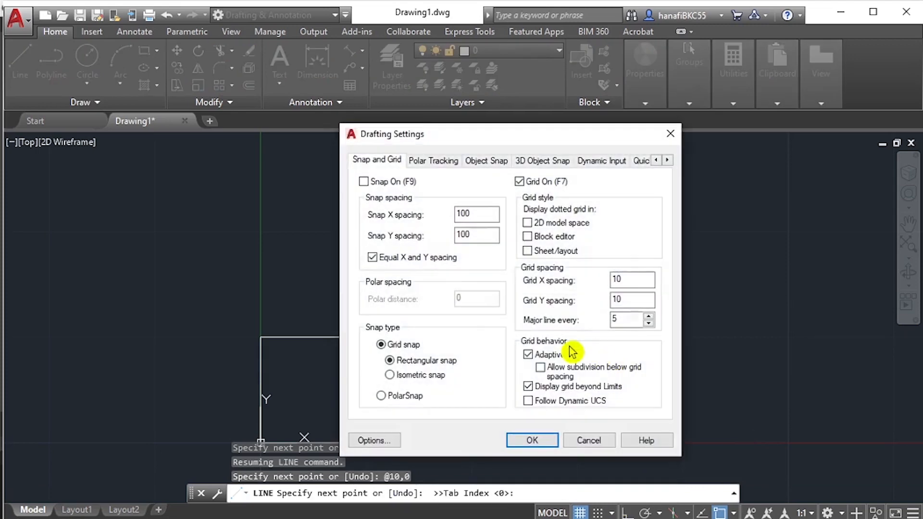
{"action": "left_click", "coordinate": [596, 163]}
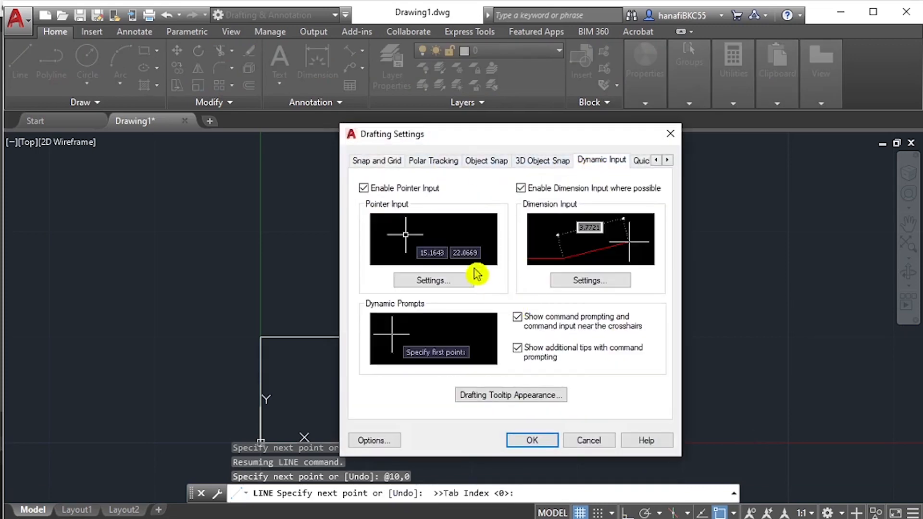
{"action": "left_click", "coordinate": [423, 283]}
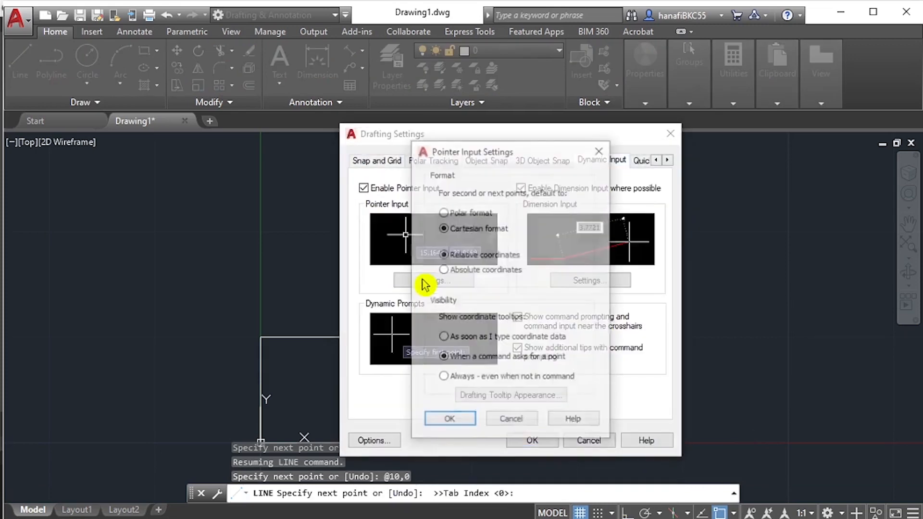
{"action": "left_click", "coordinate": [477, 271]}
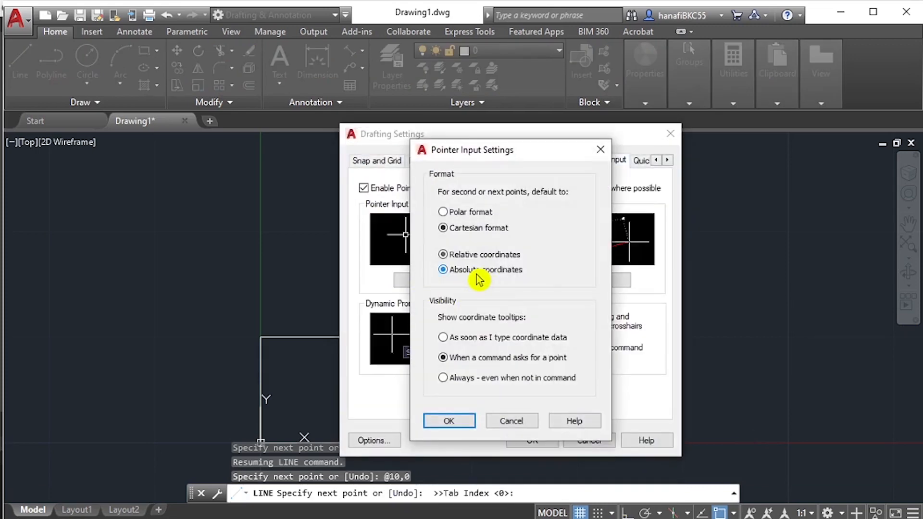
{"action": "left_click", "coordinate": [462, 423]}
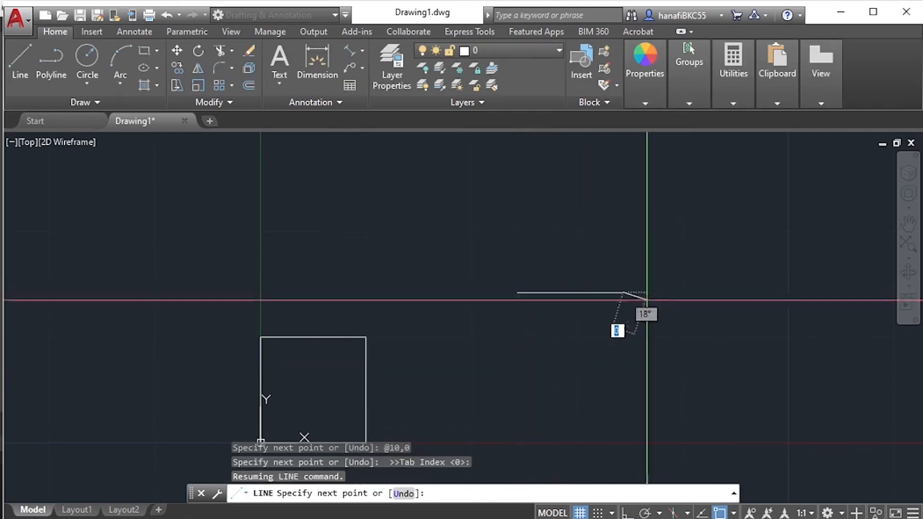
{"action": "type", "text": "u"}
{"action": "key", "text": "Return"}
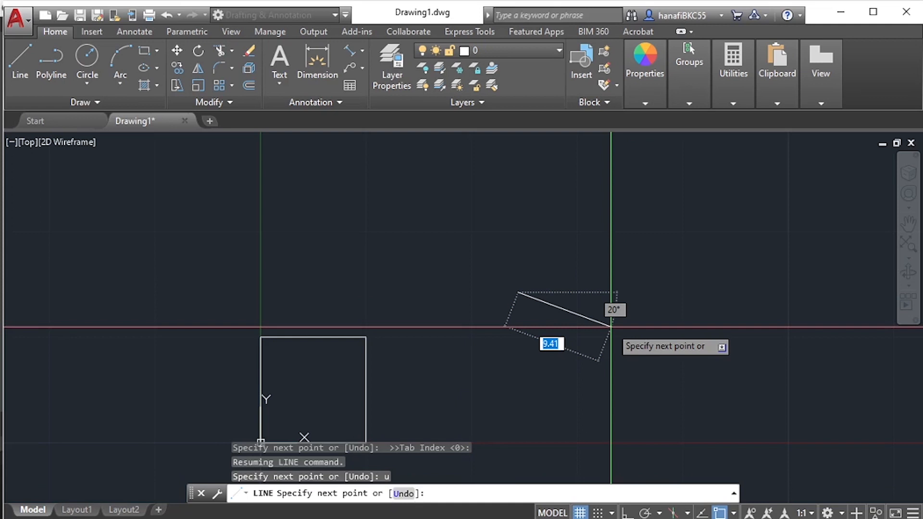
{"action": "key", "text": "F8"}
{"action": "key", "text": "F8"}
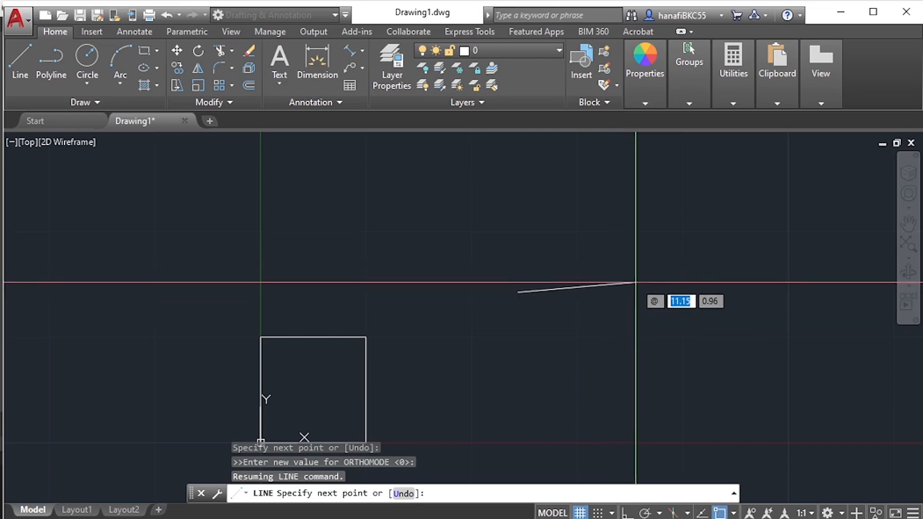
{"action": "type", "text": "10"}
{"action": "key", "text": "Tab"}
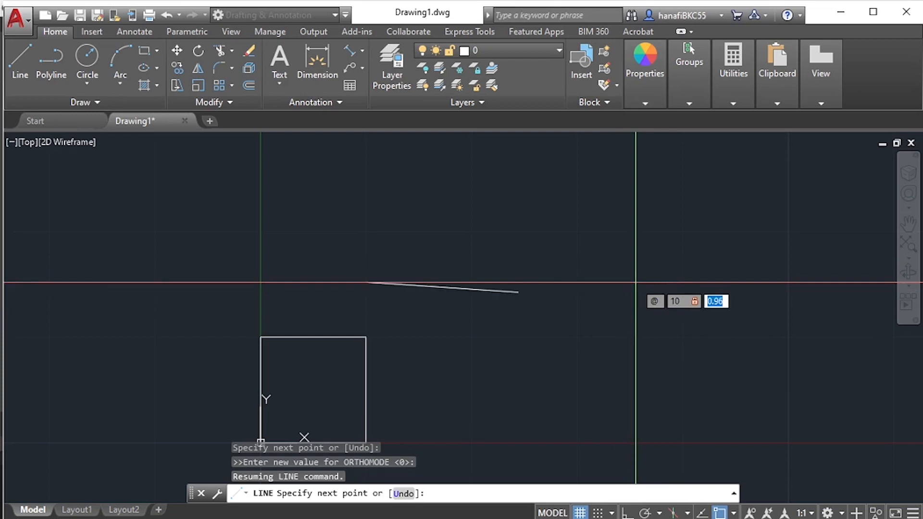
{"action": "type", "text": "0"}
{"action": "key", "text": "Return"}
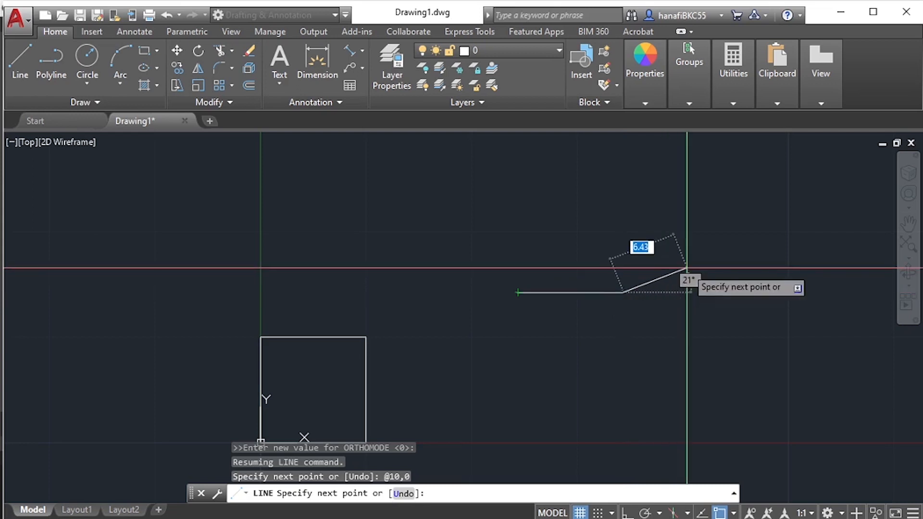
- Continue the line upward with the relative coordinates @0,10 as the new square's second side, keeping Ortho off
{"action": "key", "text": "F8"}
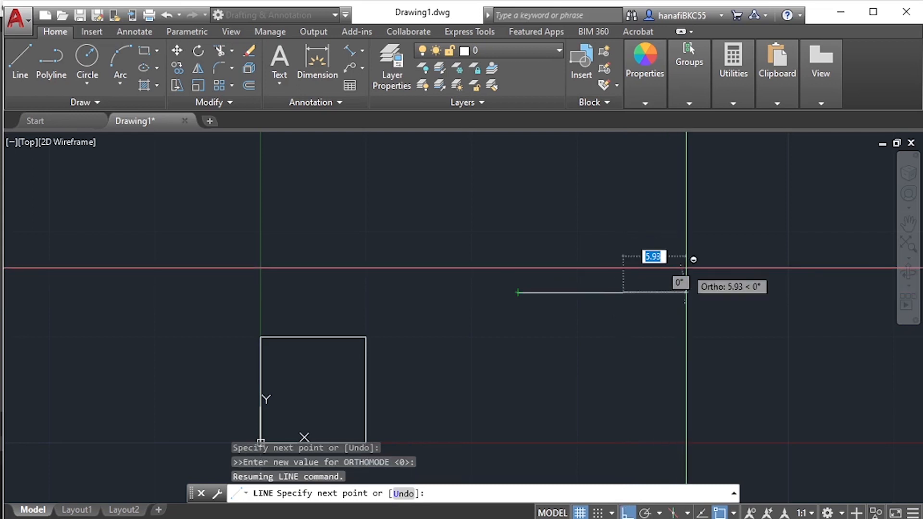
{"action": "key", "text": "F8"}
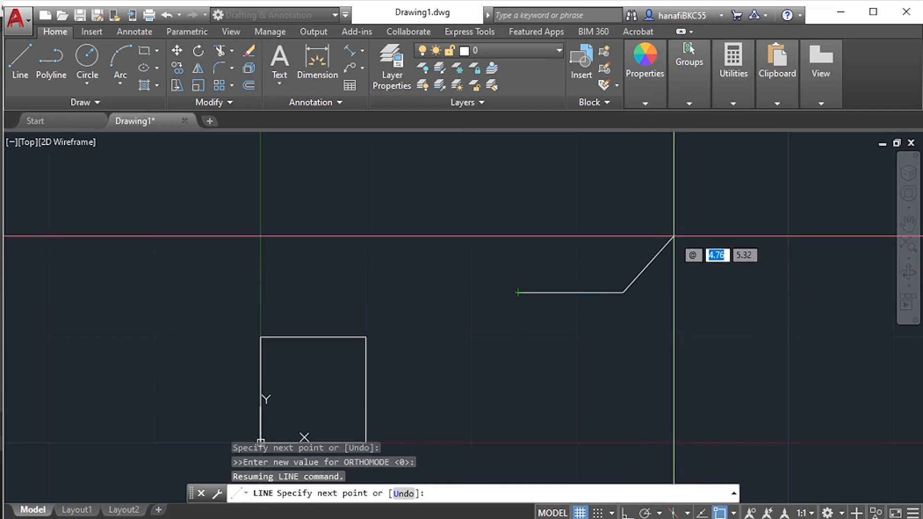
{"action": "type", "text": "0"}
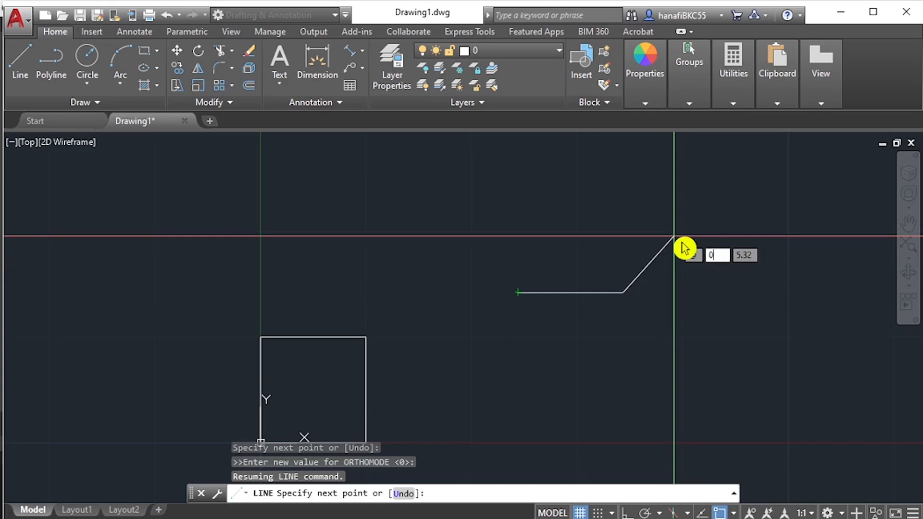
{"action": "key", "text": "Tab"}
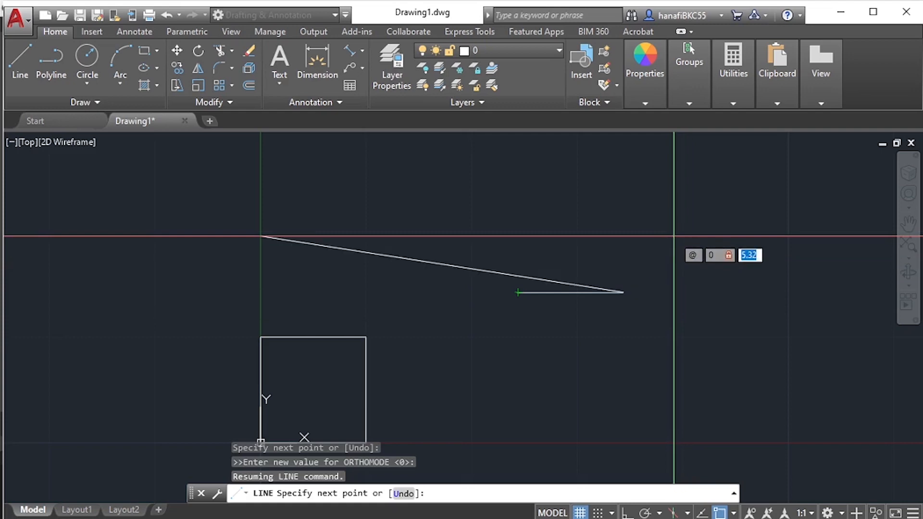
{"action": "type", "text": "10"}
{"action": "key", "text": "Return"}
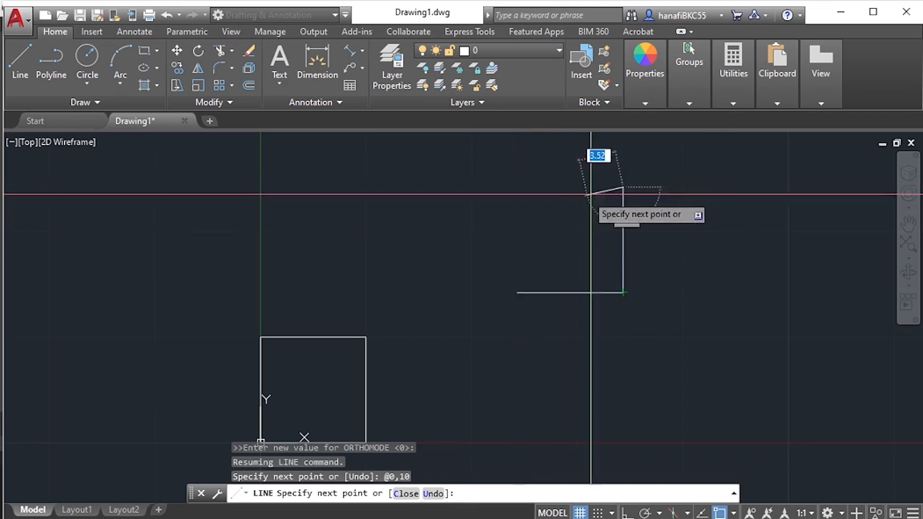
{"action": "left_click", "coordinate": [623, 187]}
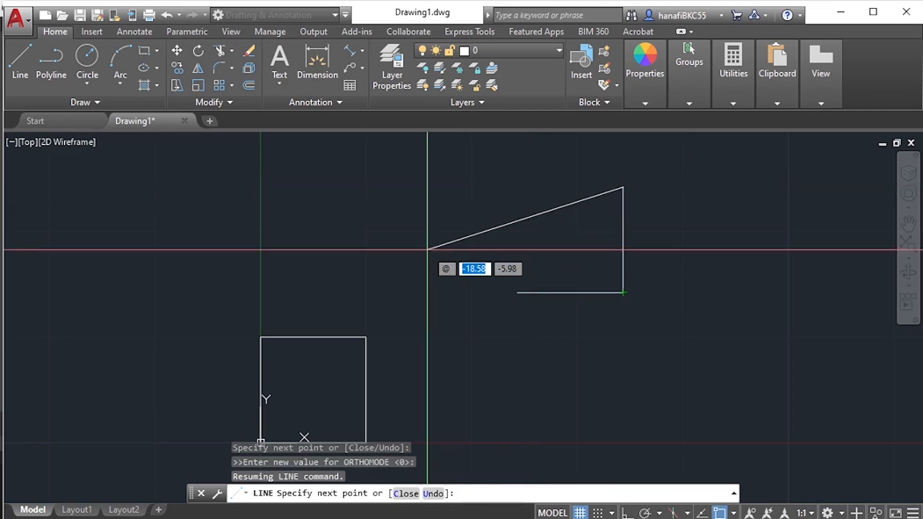
- Draw the new square's top side leftward from the line's last point with the relative coordinates @-10,0
{"action": "type", "text": "-10"}
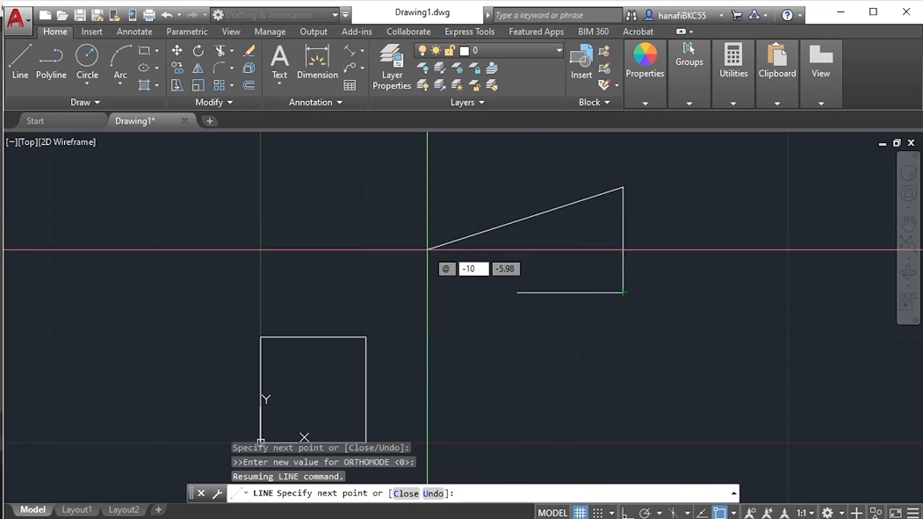
{"action": "key", "text": "Tab"}
{"action": "type", "text": "0"}
{"action": "key", "text": "Return"}
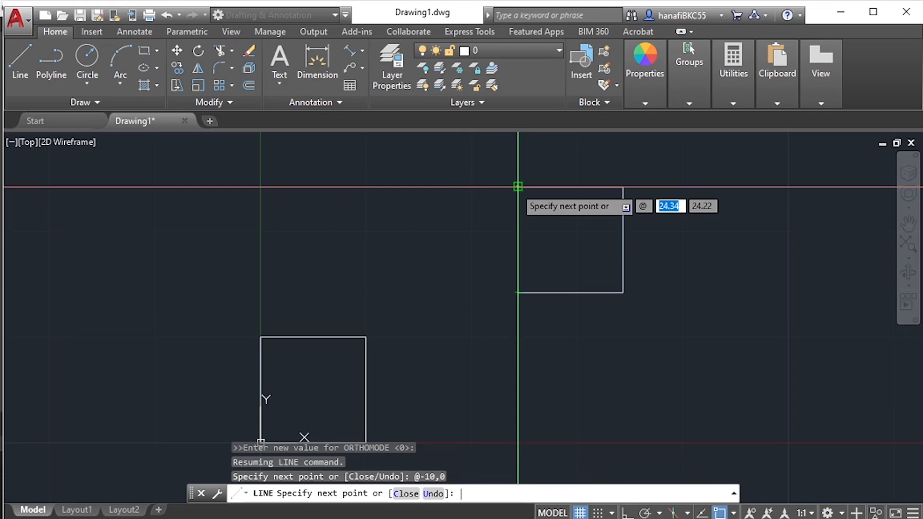
- Close the new square with a downward side at the relative coordinates @0,-10 and end the line
{"action": "type", "text": "0"}
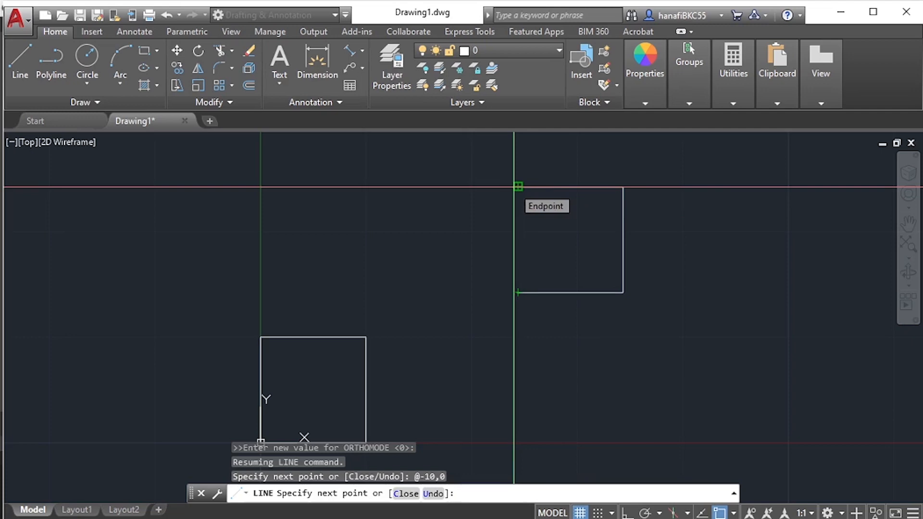
{"action": "key", "text": "Tab"}
{"action": "type", "text": "-10"}
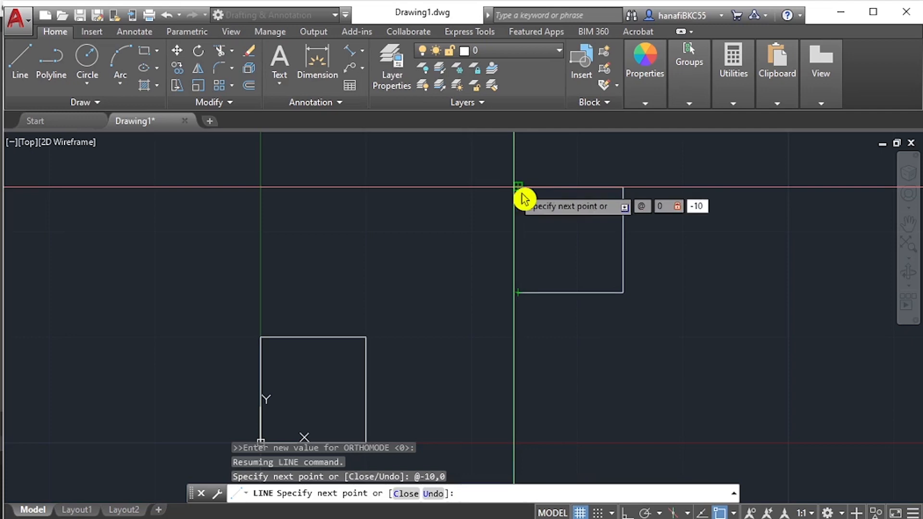
{"action": "key", "text": "Return"}
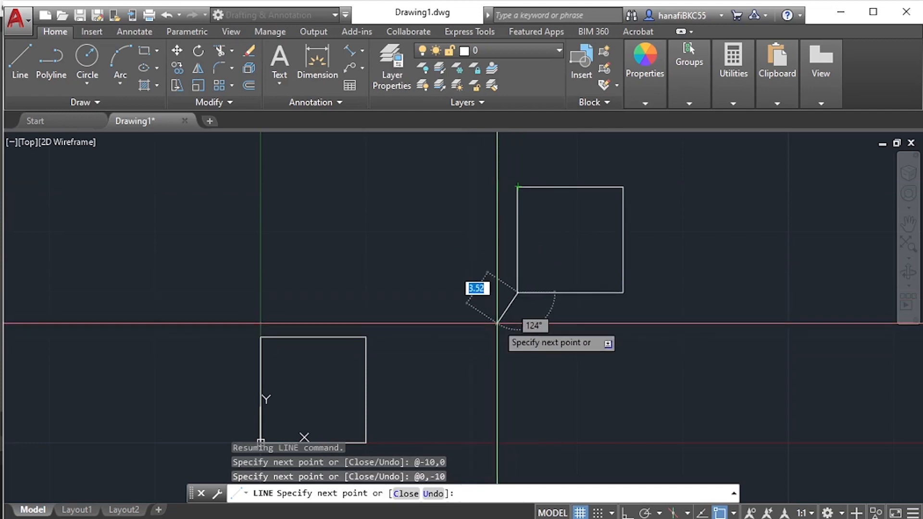
{"action": "key", "text": "Return"}
- Switch to Adobe Acrobat and consult the Cartesian and polar coordinate input methods on page 22 of AutoCAD1-2010.pdf
{"action": "scroll", "coordinate": [581, 362], "scroll_direction": "down", "scroll_amount": 2}
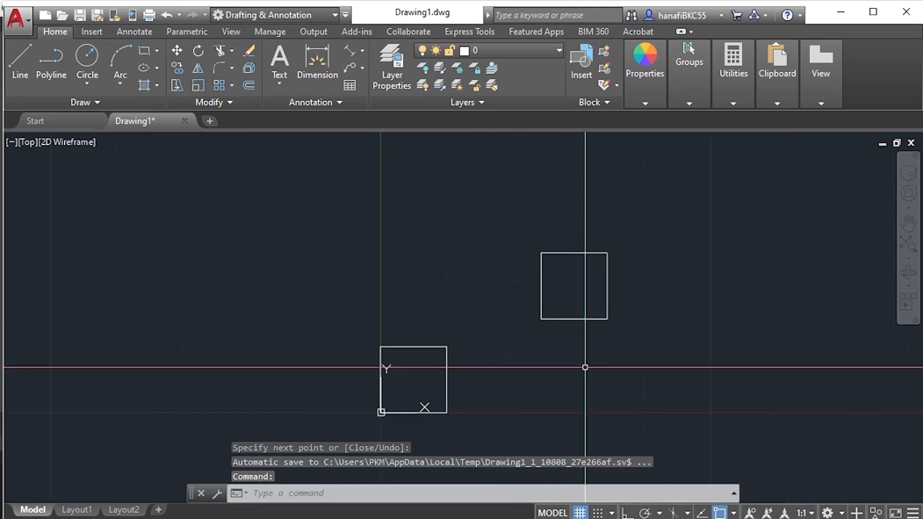
{"action": "middle_click_drag", "start_coordinate": [585, 367], "coordinate": [505, 356]}
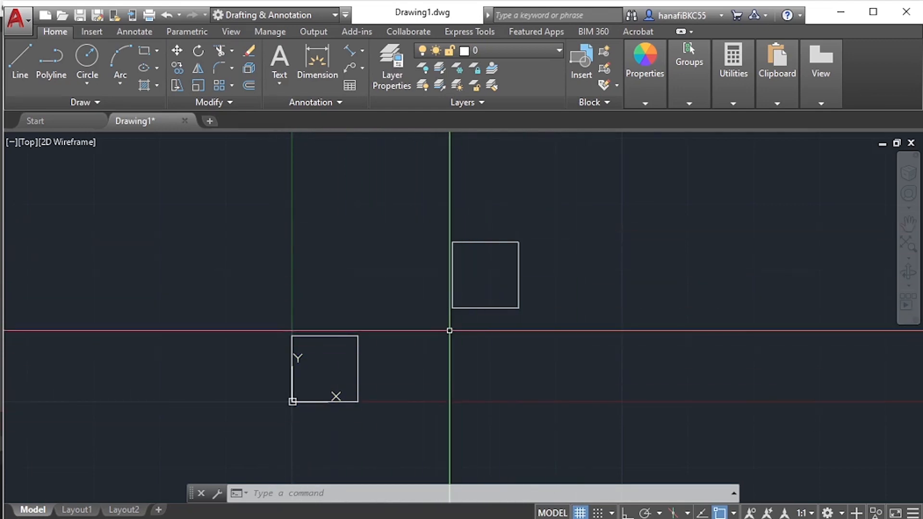
{"action": "middle_click_drag", "start_coordinate": [568, 342], "coordinate": [420, 328]}
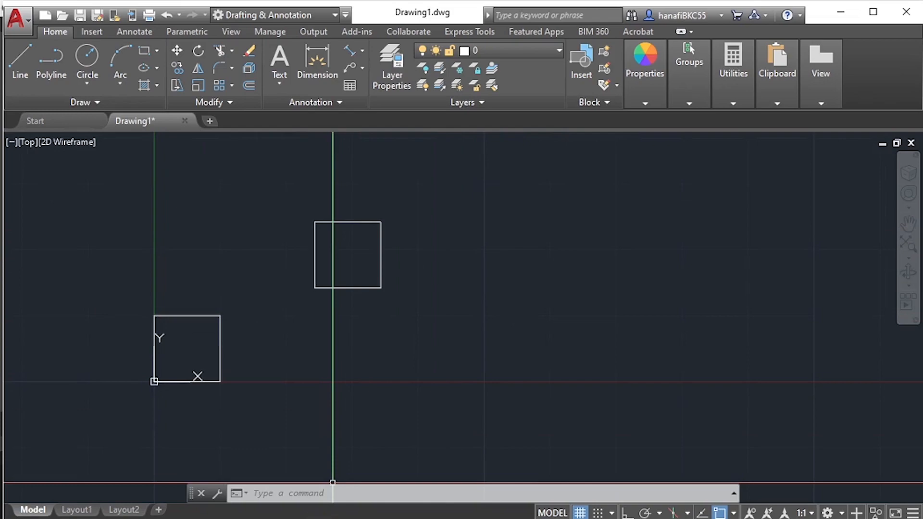
{"action": "key", "text": "alt+Tab"}
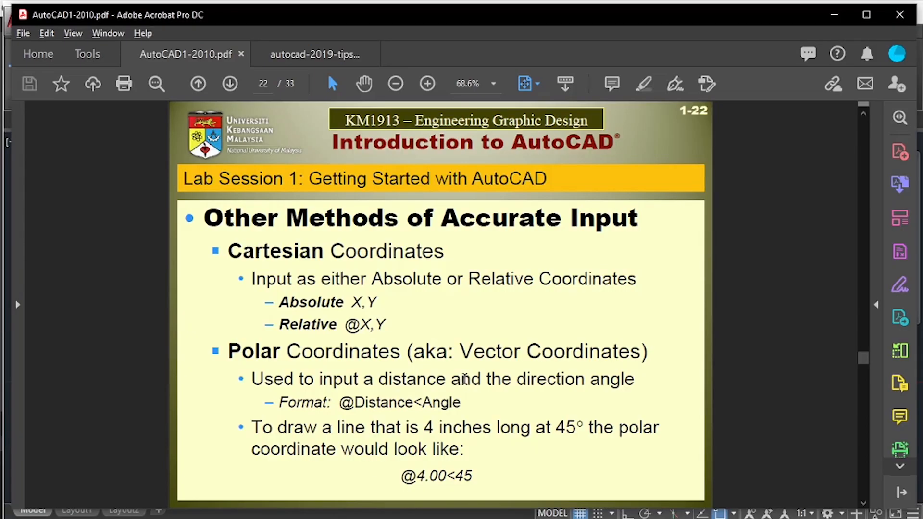
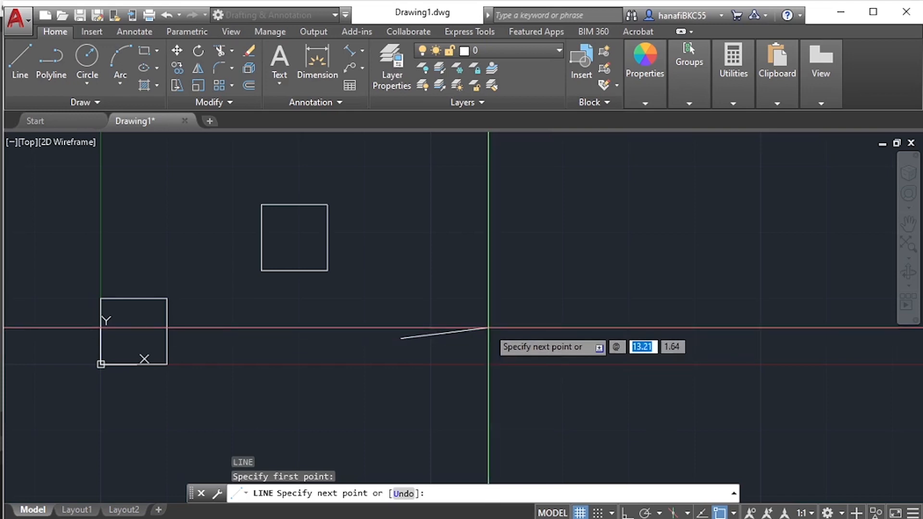
{"action": "type", "text": "10"}
{"action": "key", "text": "Tab"}
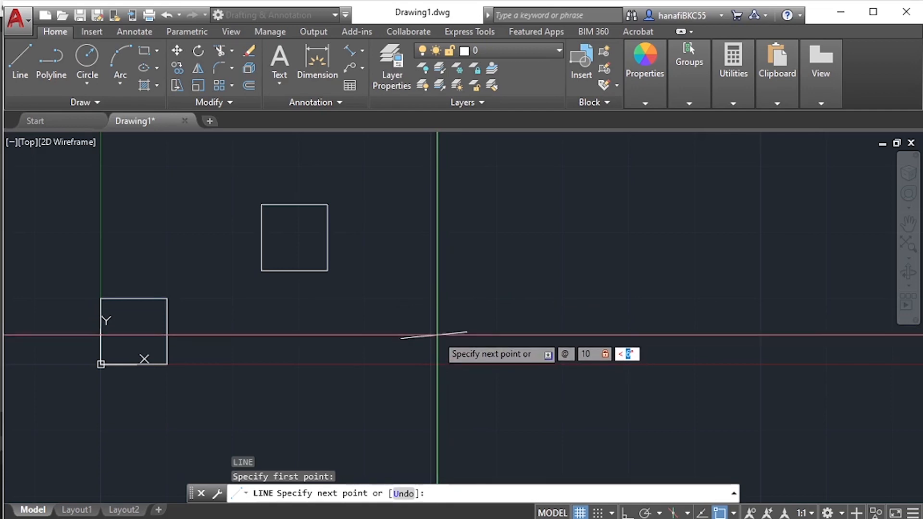
{"action": "type", "text": "0"}
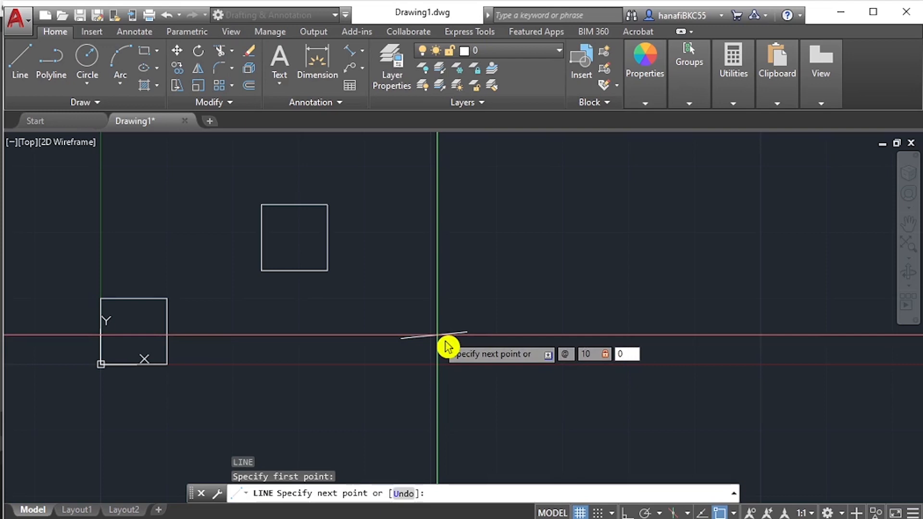
{"action": "key", "text": "Return"}
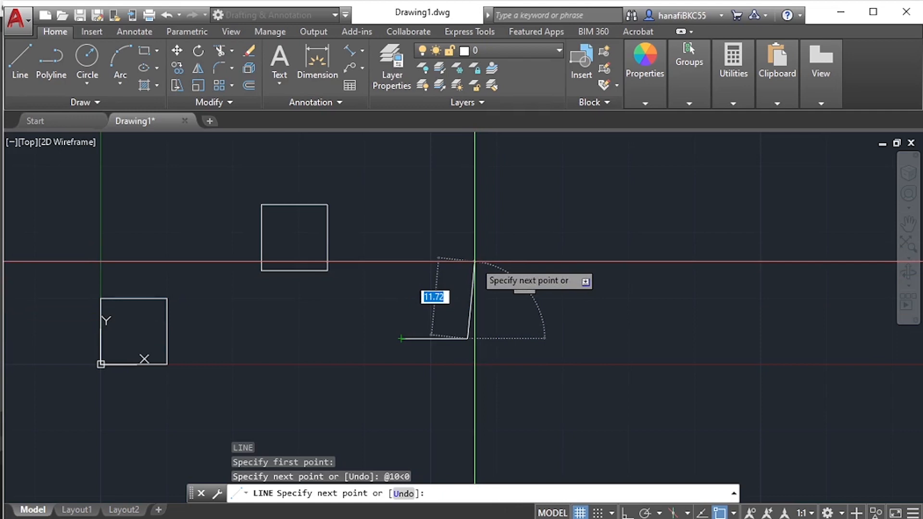
{"action": "key", "text": "F8"}
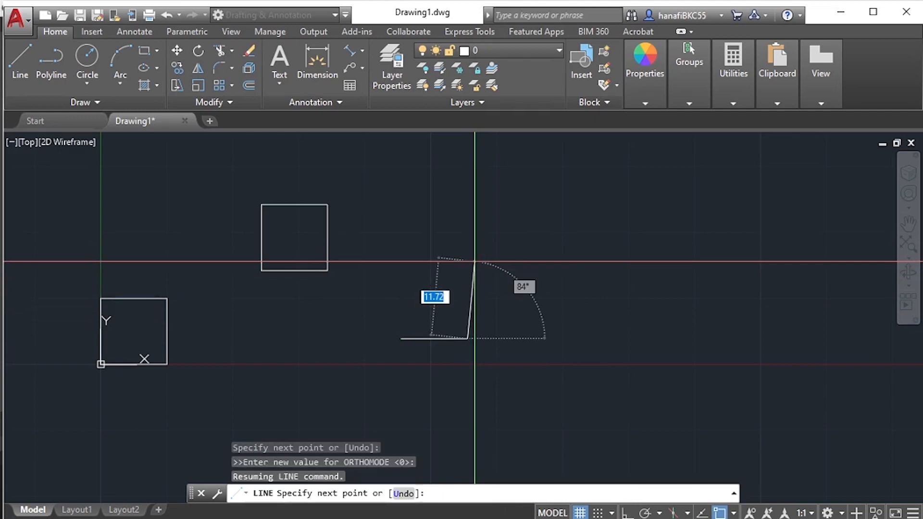
{"action": "type", "text": "@ "}
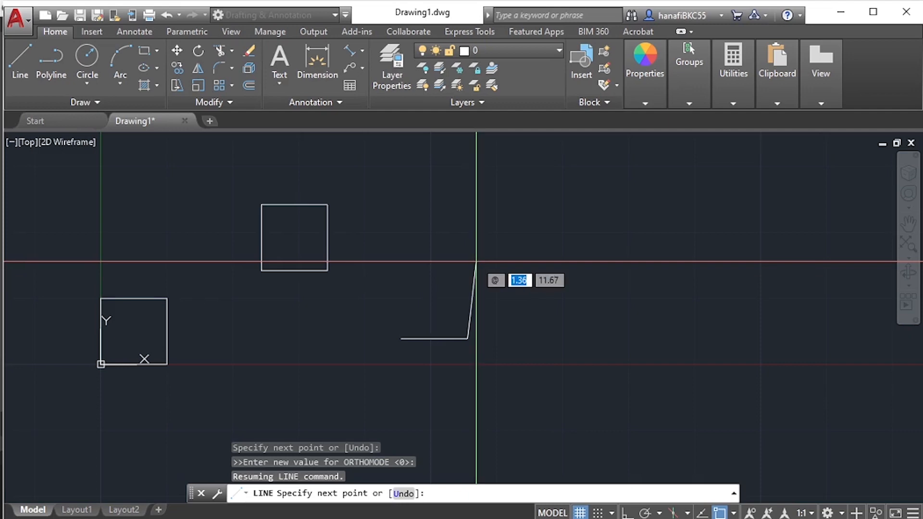
{"action": "type", "text": "10 <"}
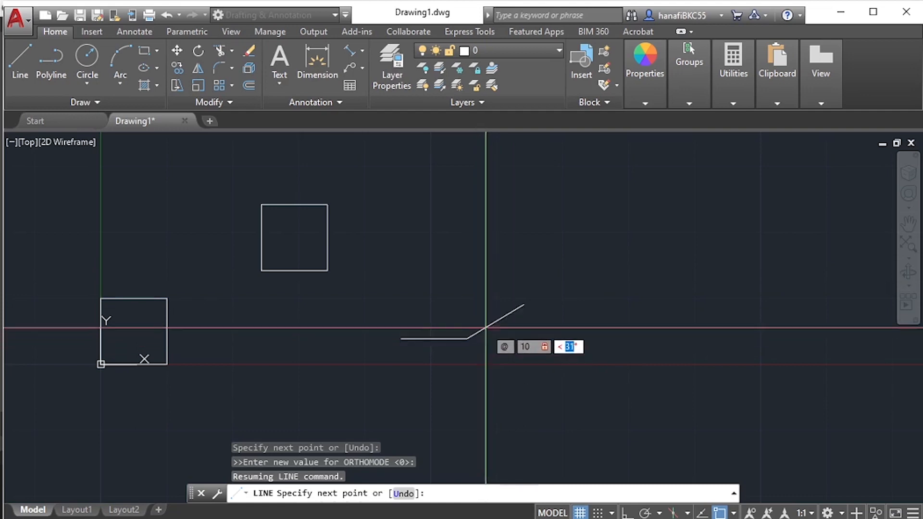
{"action": "left_click", "coordinate": [486, 318]}
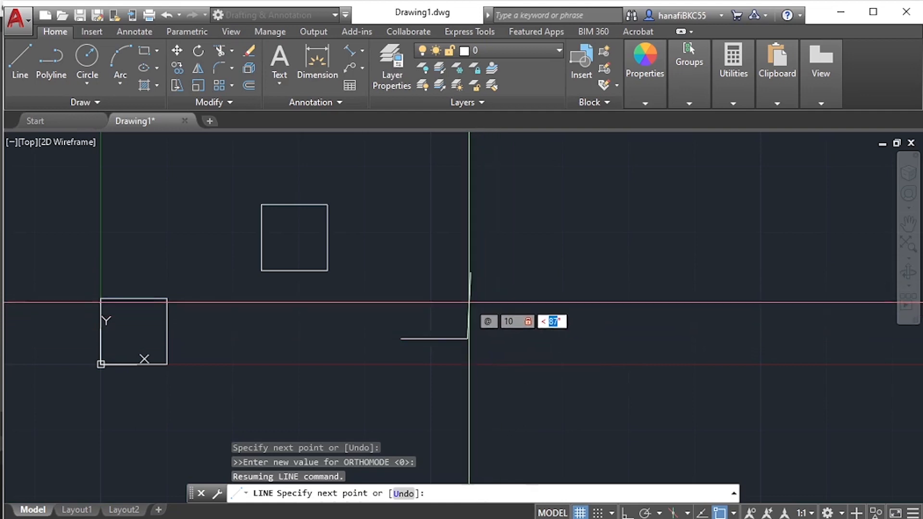
{"action": "type", "text": "90"}
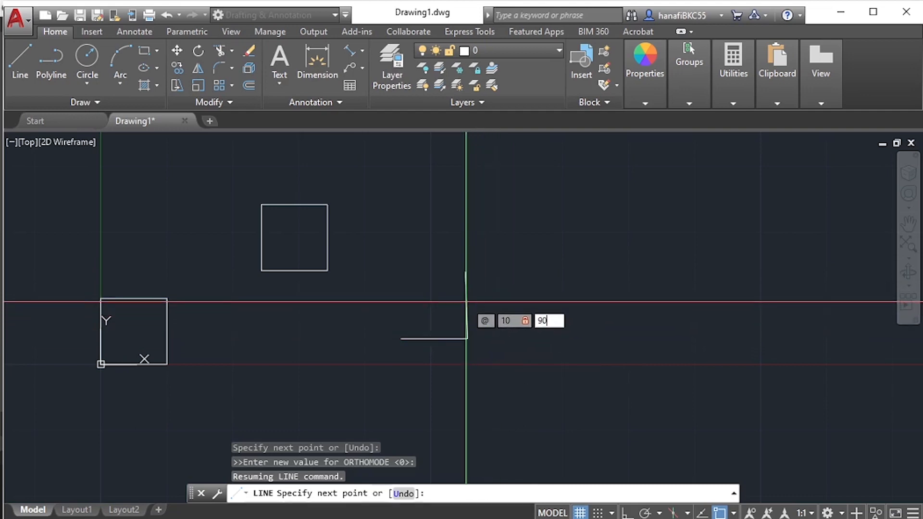
{"action": "key", "text": "Return"}
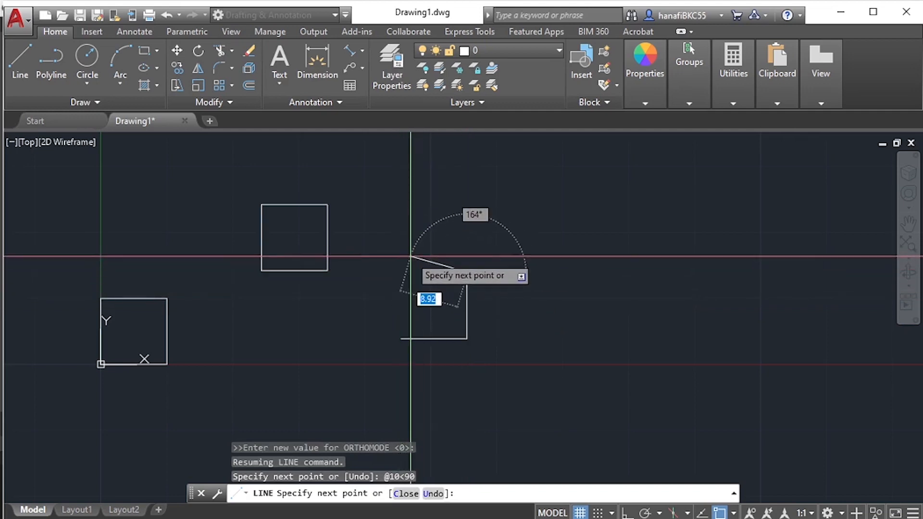
{"action": "type", "text": "@"}
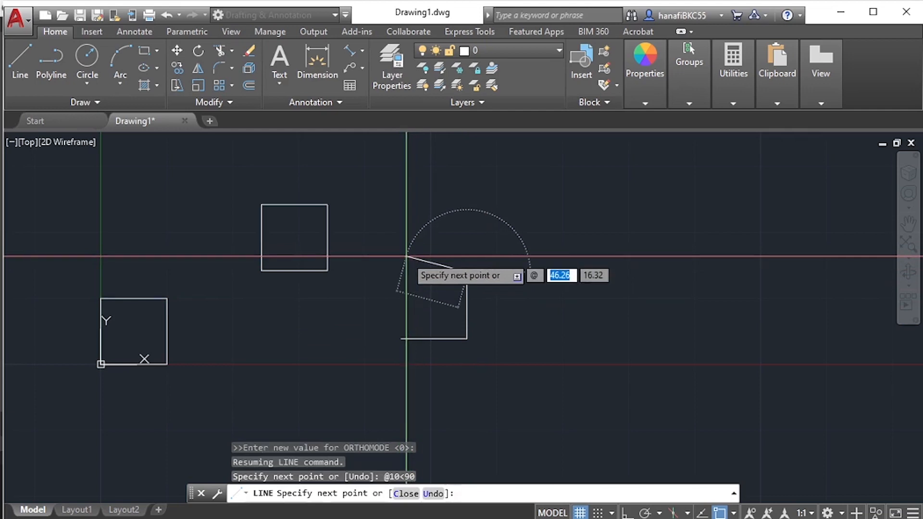
{"action": "type", "text": "10"}
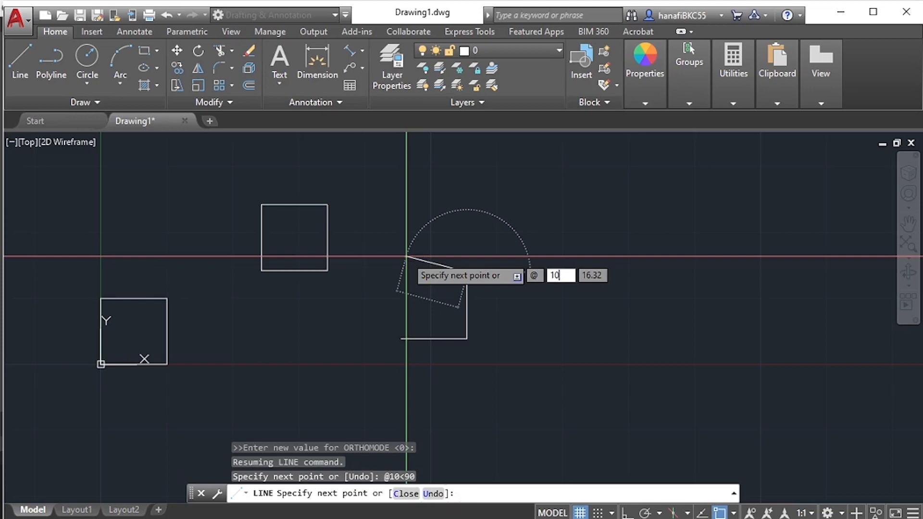
{"action": "type", "text": "<"}
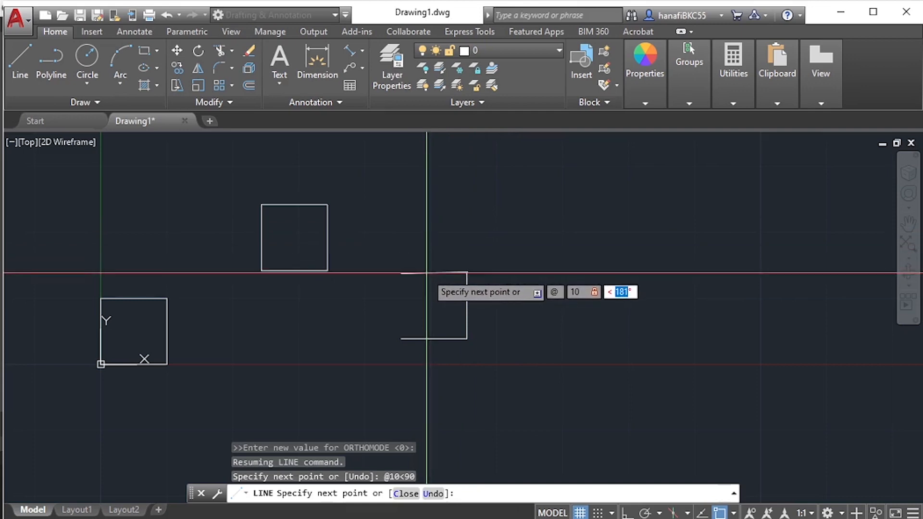
{"action": "type", "text": "180"}
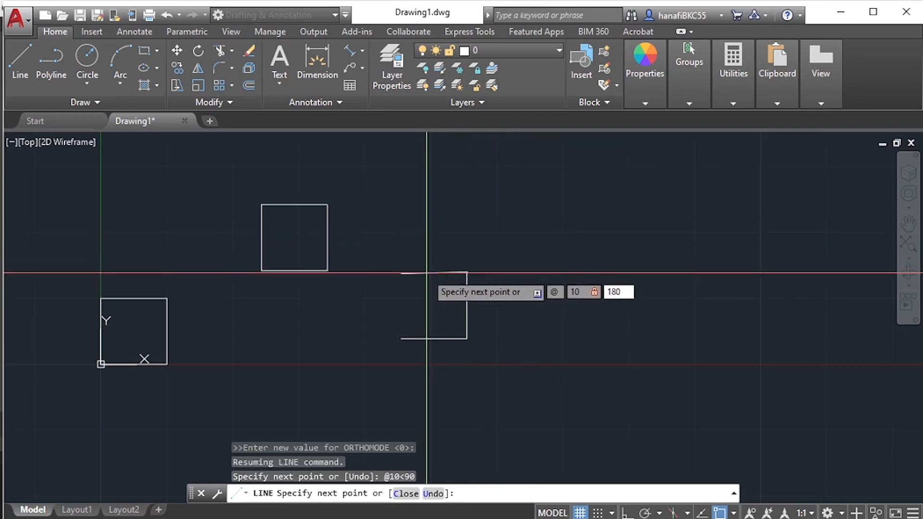
{"action": "key", "text": "Return"}
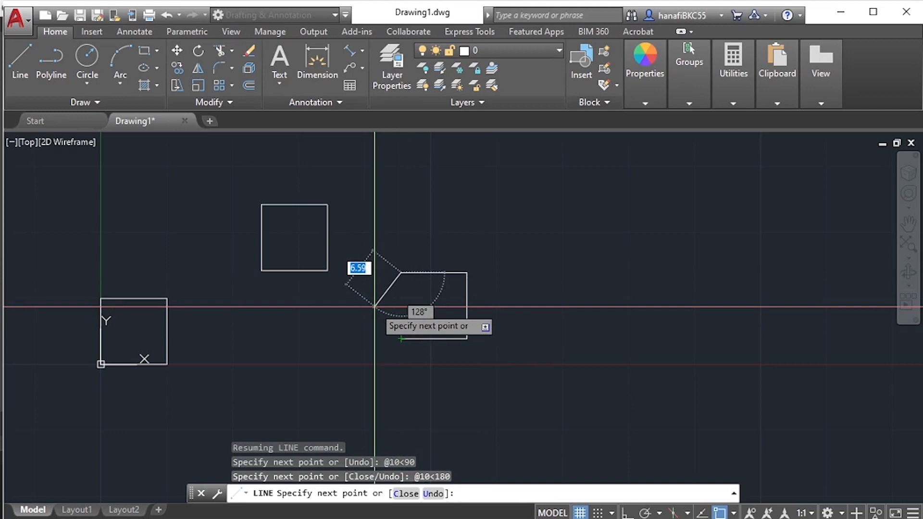
{"action": "key", "text": "F8"}
{"action": "key", "text": "F8"}
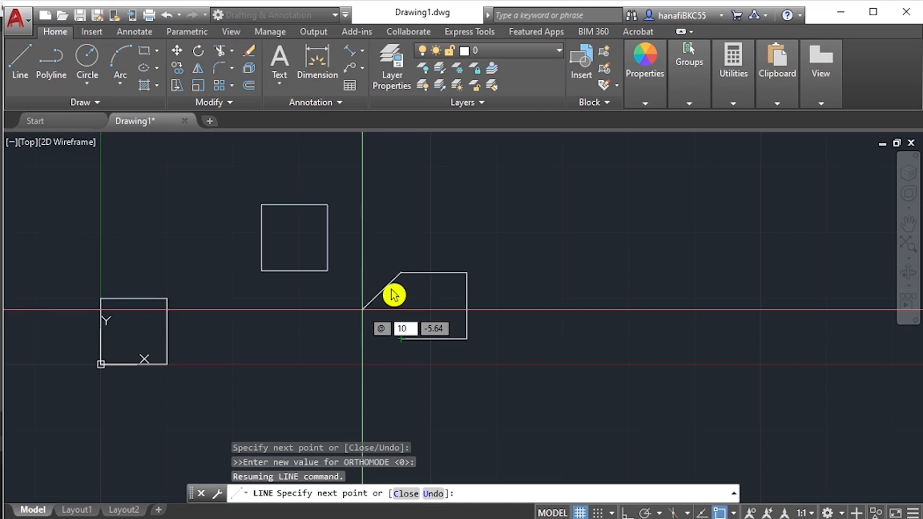
{"action": "key", "text": "Tab"}
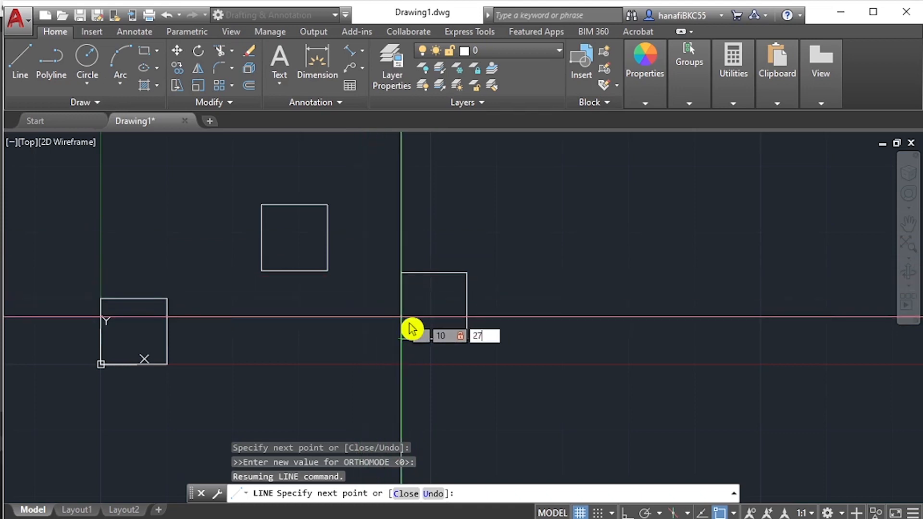
{"action": "key", "text": "Return"}
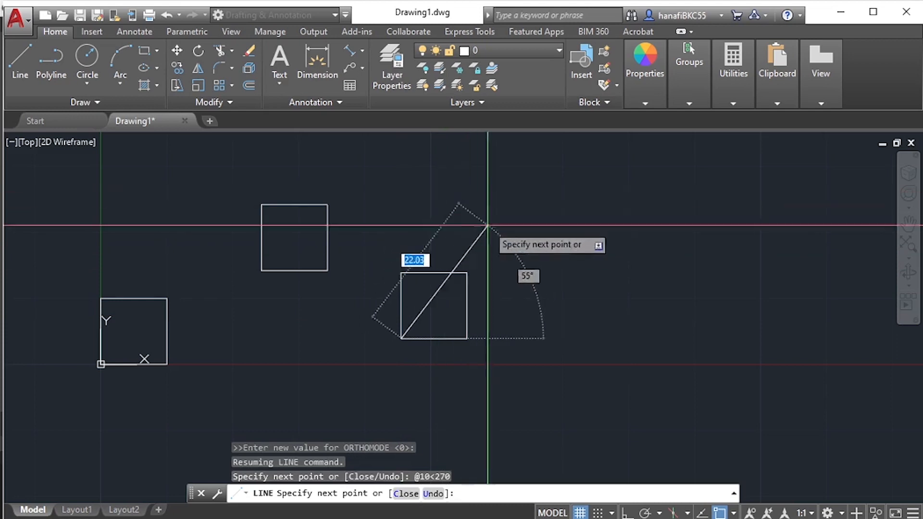
{"action": "key", "text": "Return"}
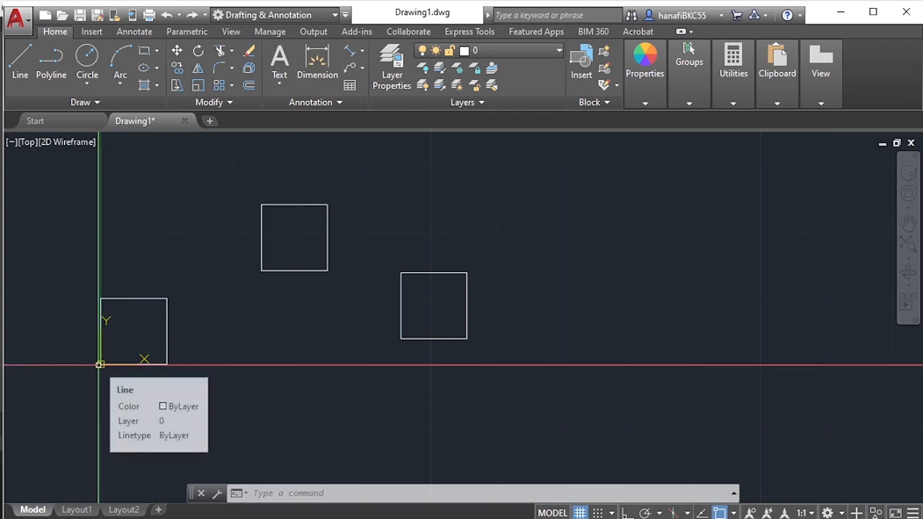
- Erase all three squares from the drawing with one selection window around them
{"action": "left_click", "coordinate": [99, 364]}
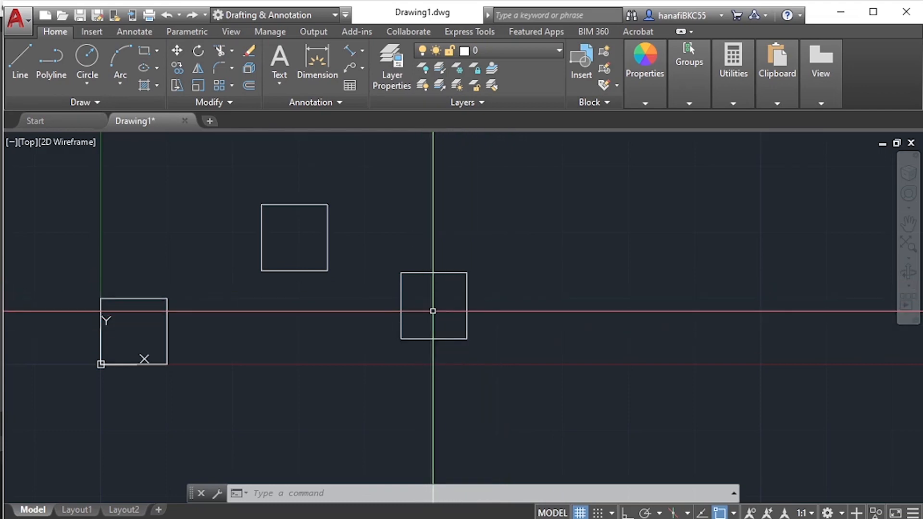
{"action": "mouse_move", "coordinate": [298, 323]}
{"action": "middle_mouse_down"}
{"action": "mouse_move", "coordinate": [425, 327]}
{"action": "mouse_move", "coordinate": [357, 322]}
{"action": "middle_mouse_up"}
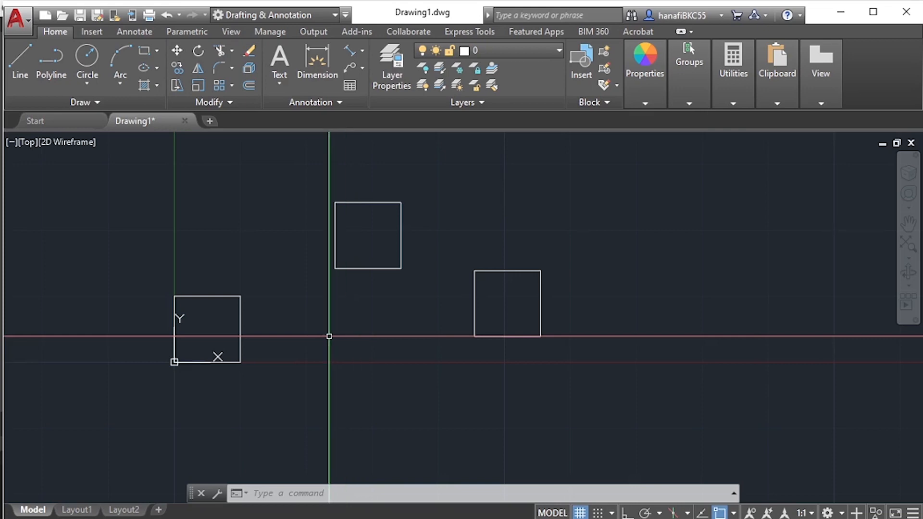
{"action": "type", "text": "E"}
{"action": "key", "text": "Return"}
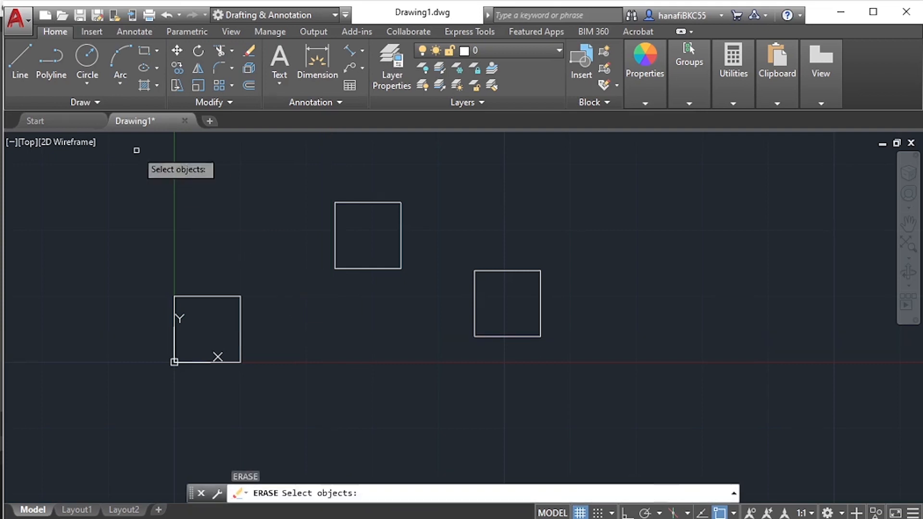
{"action": "left_click", "coordinate": [99, 165]}
{"action": "left_click", "coordinate": [666, 442]}
{"action": "key", "text": "Return"}
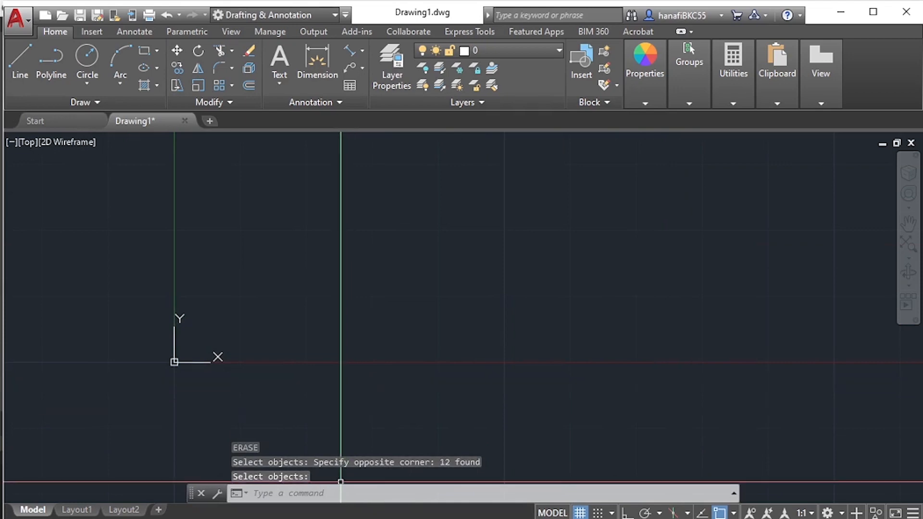
- Switch to Adobe Acrobat and review the polar coordinate format and example on page 22 of AutoCAD1-2010.pdf
{"action": "left_click", "coordinate": [420, 458]}
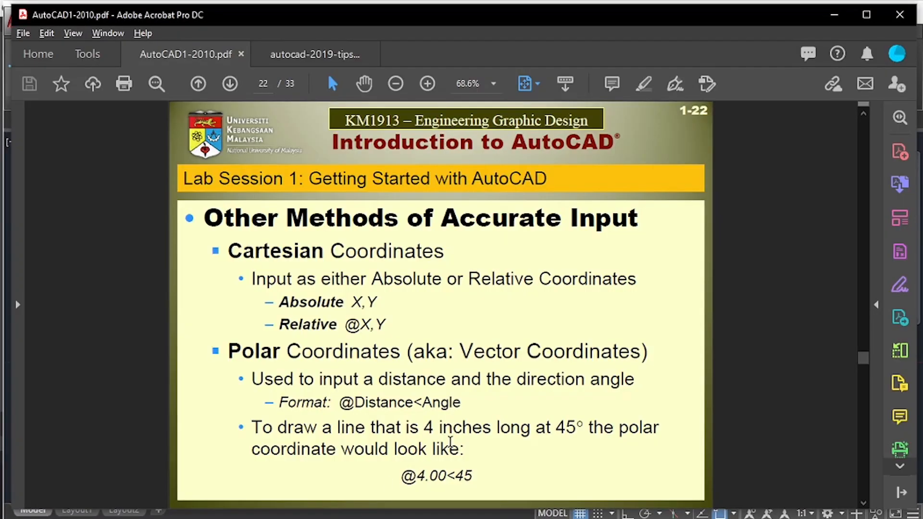
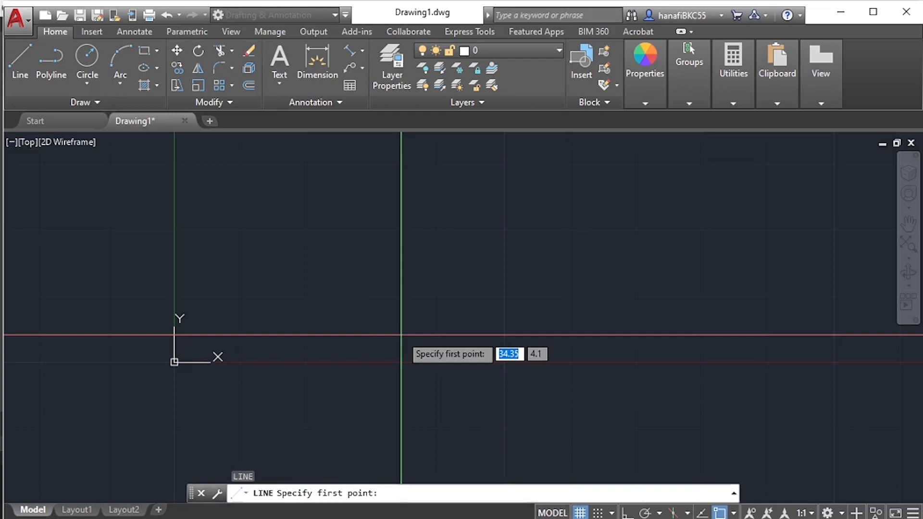
- Start the Ex. 1-1 outline at 1,1 and draw its bottom edge to the absolute point 4.1,1, following the PDF diagram
{"action": "type", "text": "1,1"}
{"action": "key", "text": "Return"}
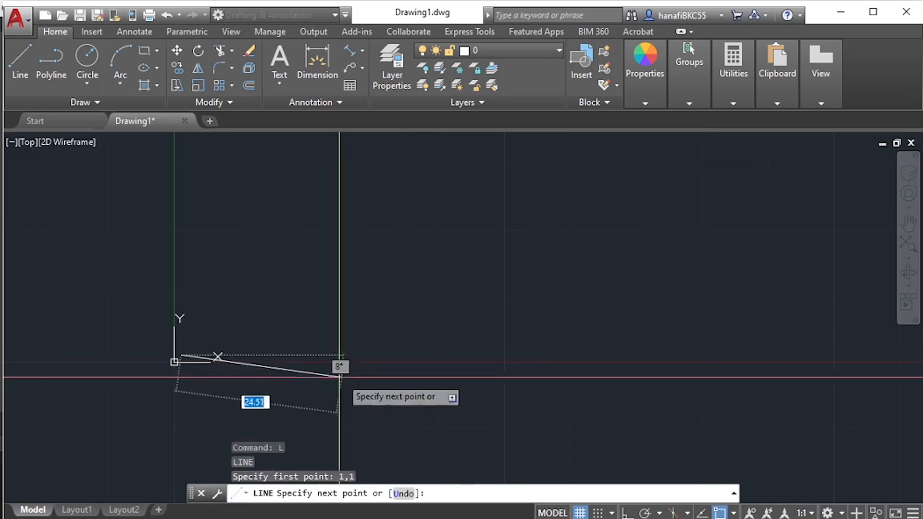
{"action": "scroll", "coordinate": [194, 362], "scroll_direction": "up", "scroll_amount": 5}
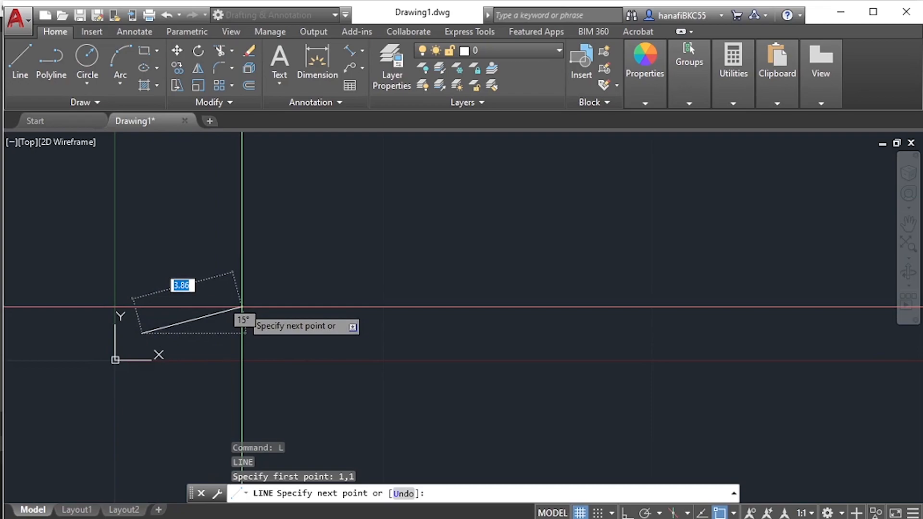
{"action": "key", "text": "alt+Tab"}
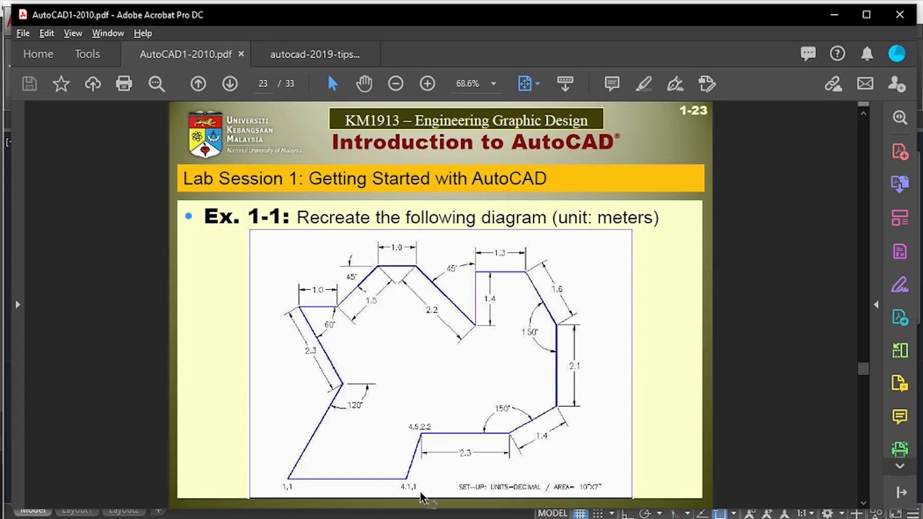
{"action": "key", "text": "alt+Tab"}
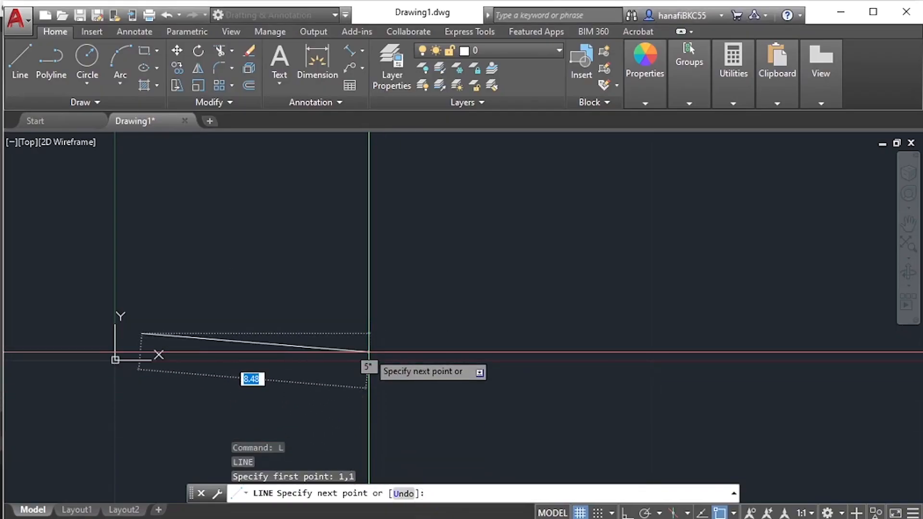
{"action": "type", "text": "4.1"}
{"action": "key", "text": "Tab"}
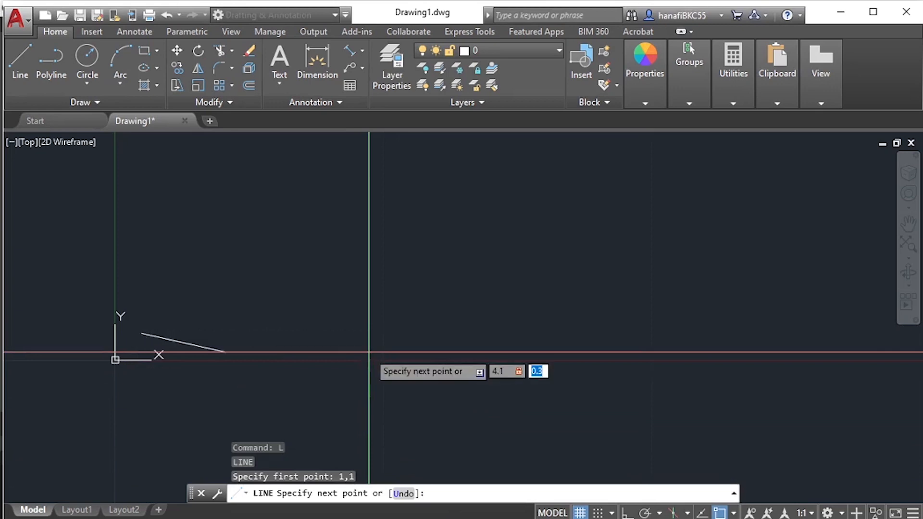
{"action": "type", "text": "1"}
{"action": "left_click", "coordinate": [369, 353]}
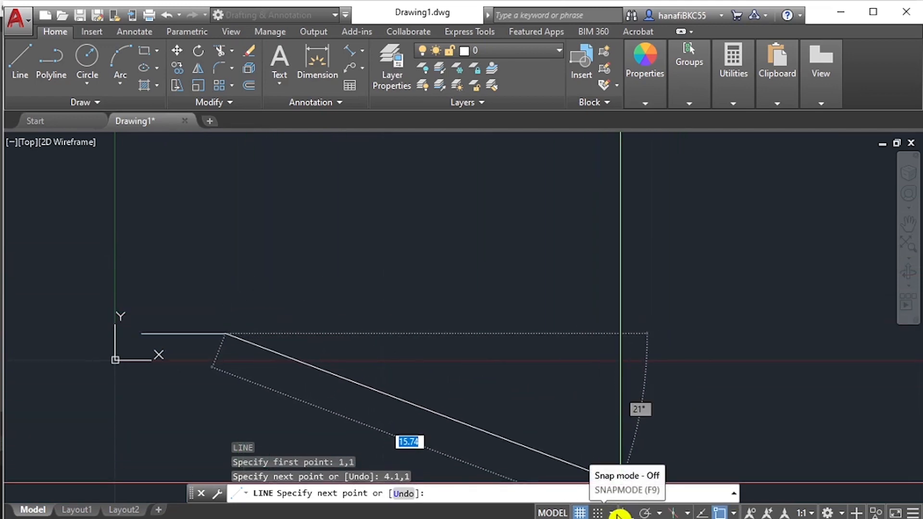
- Review the dynamic pointer input settings for the format and coordinate type of second or next points
{"action": "right_click", "coordinate": [618, 513]}
{"action": "left_click", "coordinate": [626, 492]}
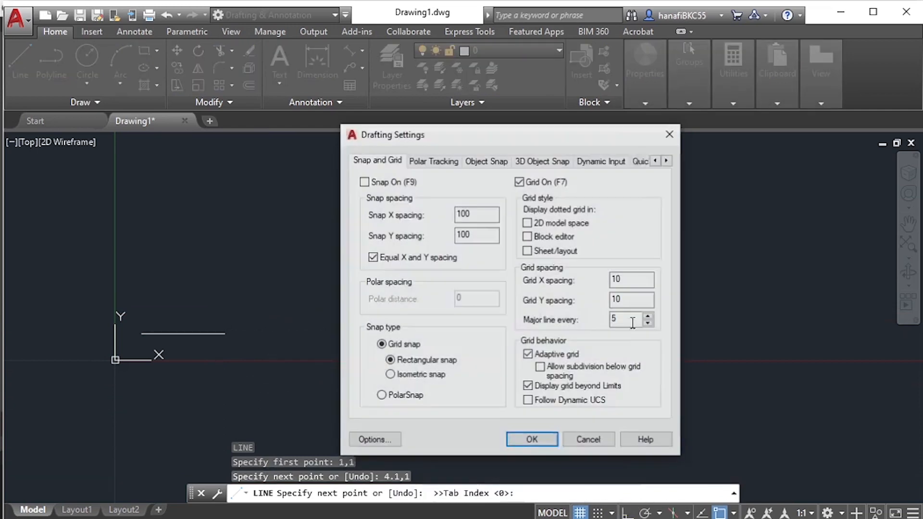
{"action": "left_click", "coordinate": [601, 164]}
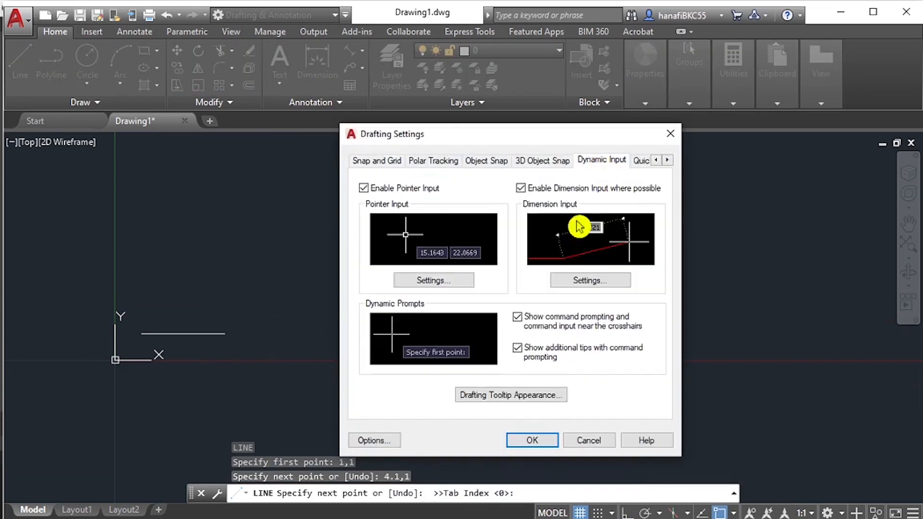
{"action": "left_click", "coordinate": [455, 281]}
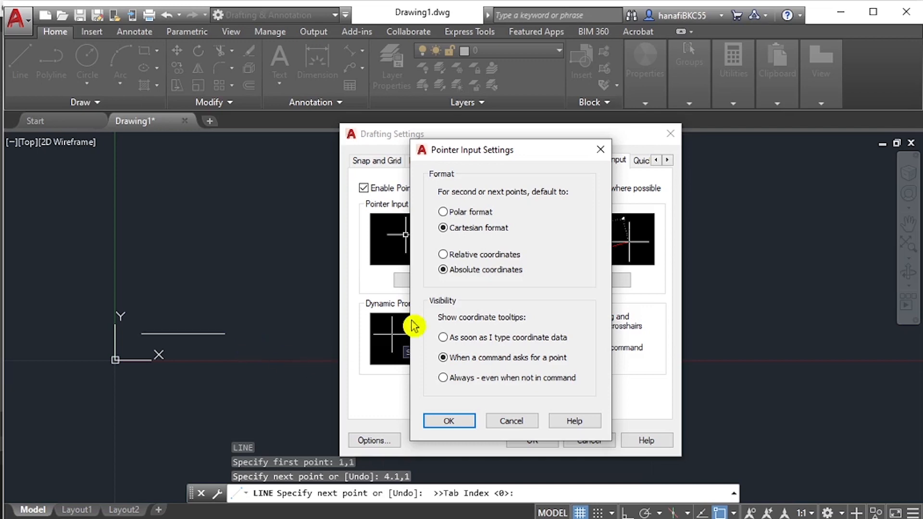
{"action": "left_click", "coordinate": [452, 421]}
{"action": "left_click", "coordinate": [531, 440]}
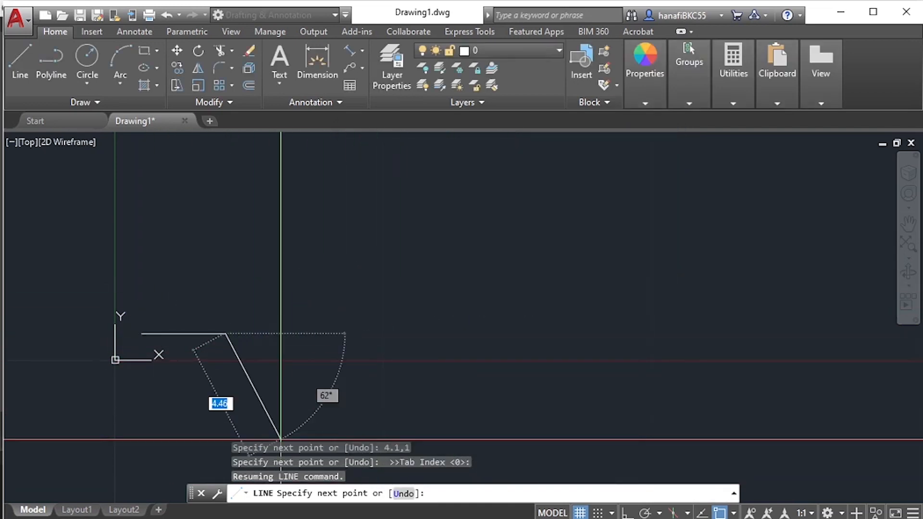
- Check the PDF diagram and draw the short slanted edge to the absolute point 4.5,2.2
{"action": "key", "text": "alt+Tab"}
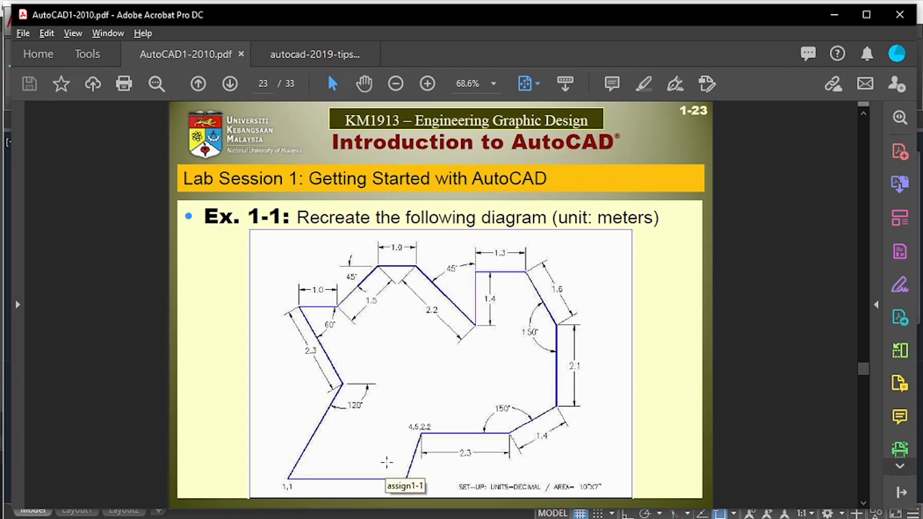
{"action": "key", "text": "alt+Tab"}
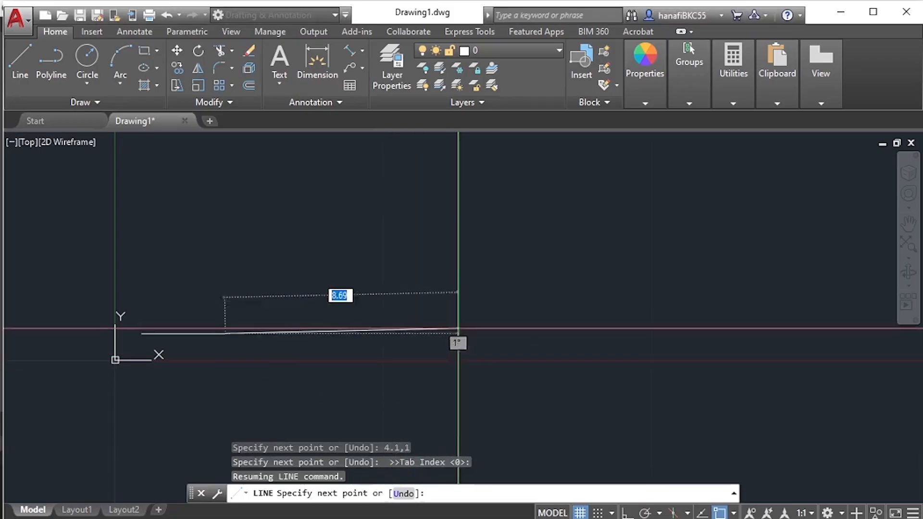
{"action": "type", "text": "4"}
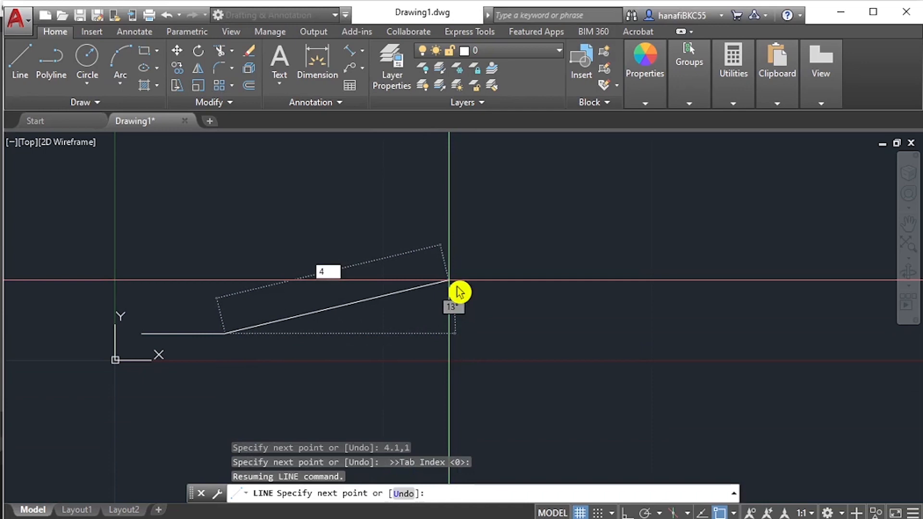
{"action": "type", "text": "."}
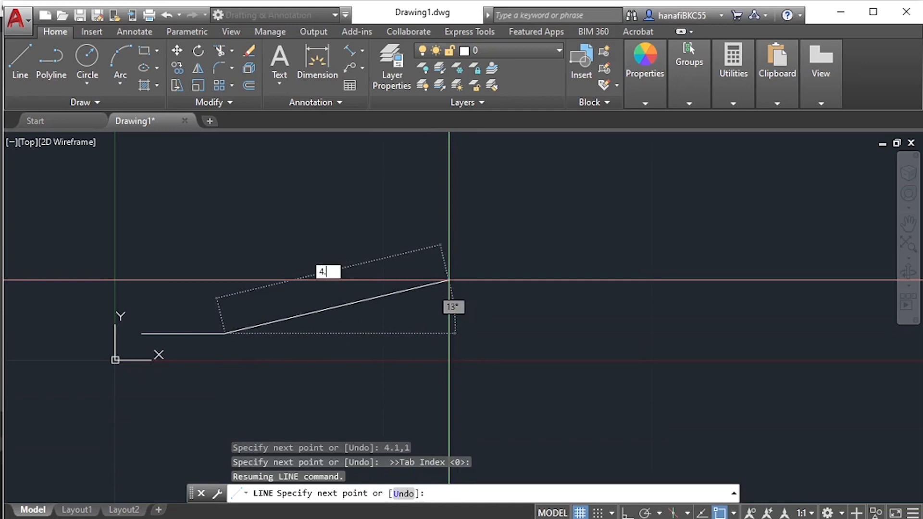
{"action": "type", "text": "5"}
{"action": "key", "text": "Tab"}
{"action": "type", "text": "2.2"}
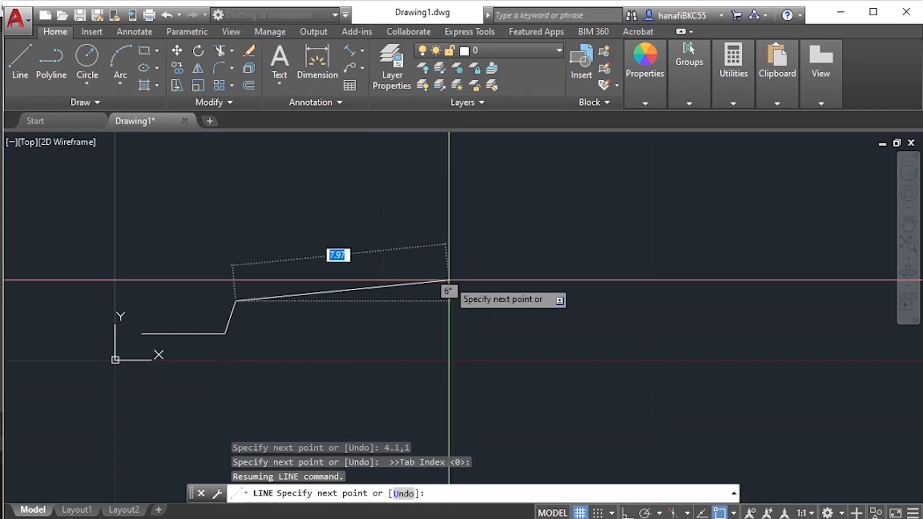
{"action": "key", "text": "Return"}
- Draw the horizontal edge from the last point with the polar coordinates @2.3<0, taking the length from the PDF diagram
{"action": "scroll", "coordinate": [272, 289], "scroll_direction": "up", "scroll_amount": 2}
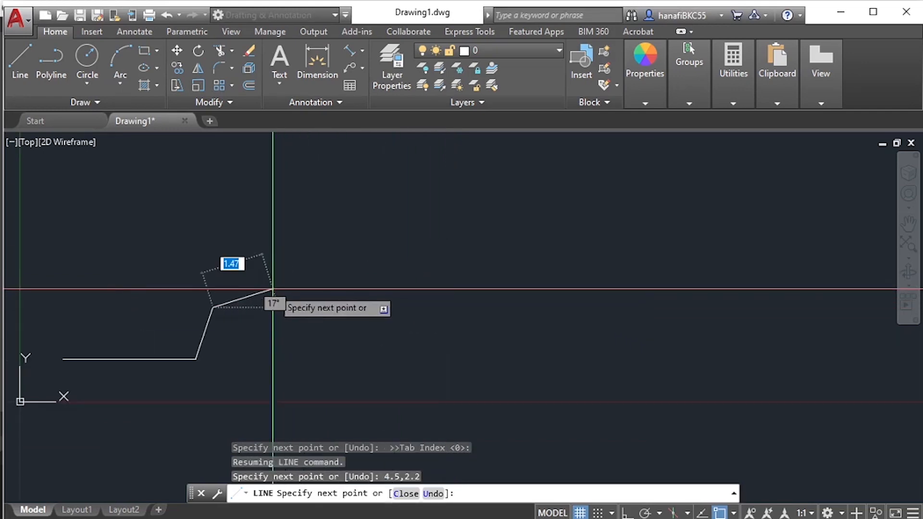
{"action": "middle_click_drag", "start_coordinate": [288, 293], "coordinate": [363, 350]}
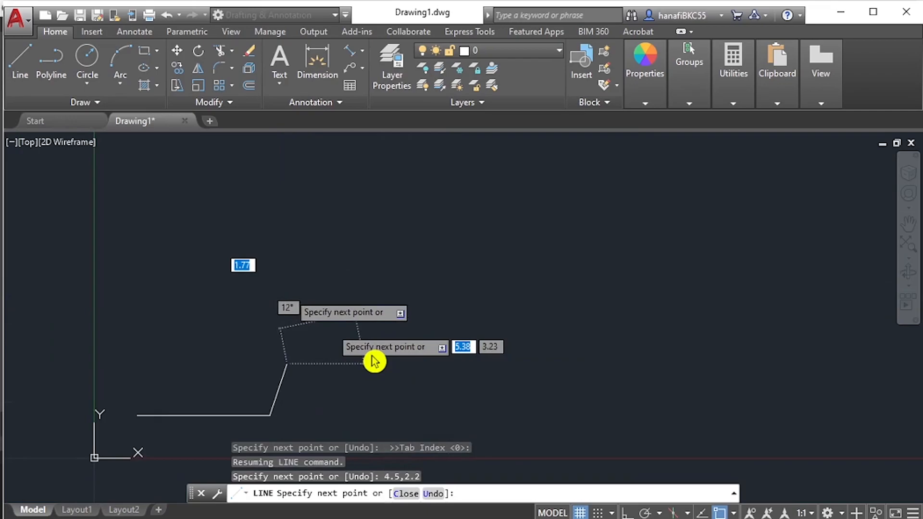
{"action": "key", "text": "alt+Tab"}
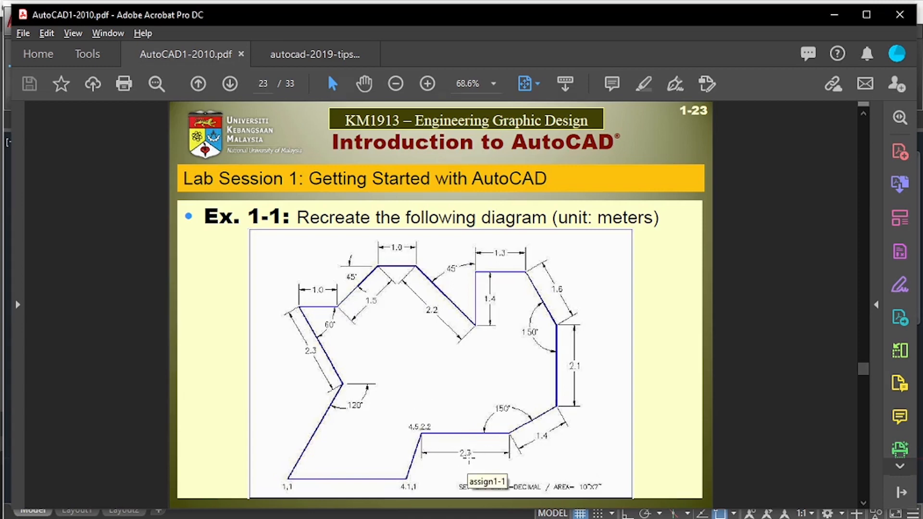
{"action": "key", "text": "alt+Tab"}
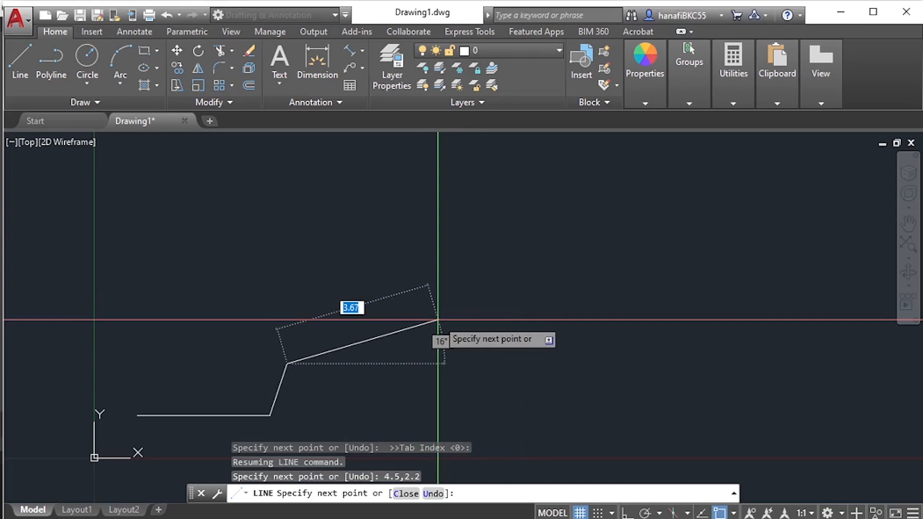
{"action": "key", "text": "F8"}
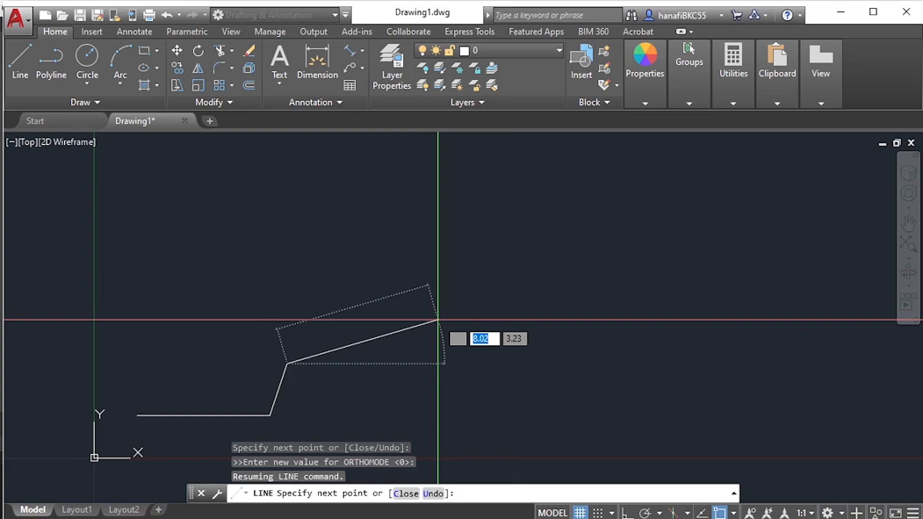
{"action": "type", "text": "2.3"}
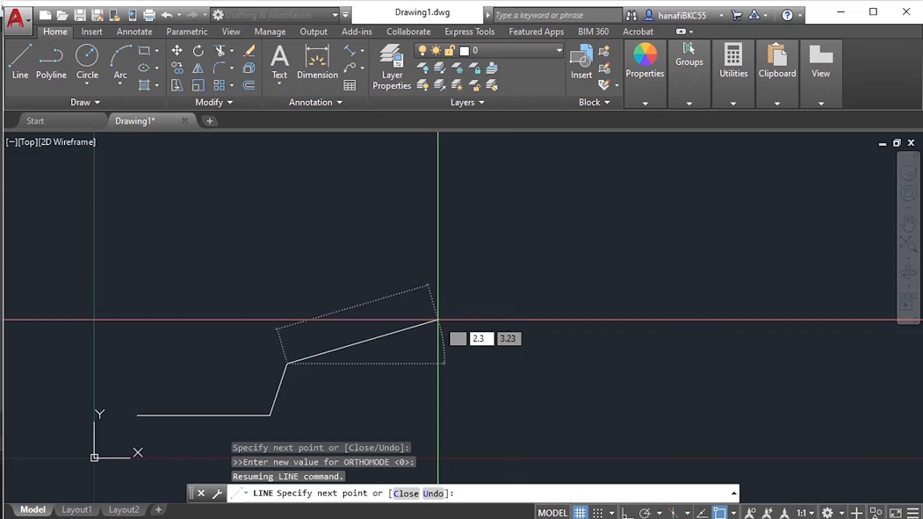
{"action": "key", "text": "Tab"}
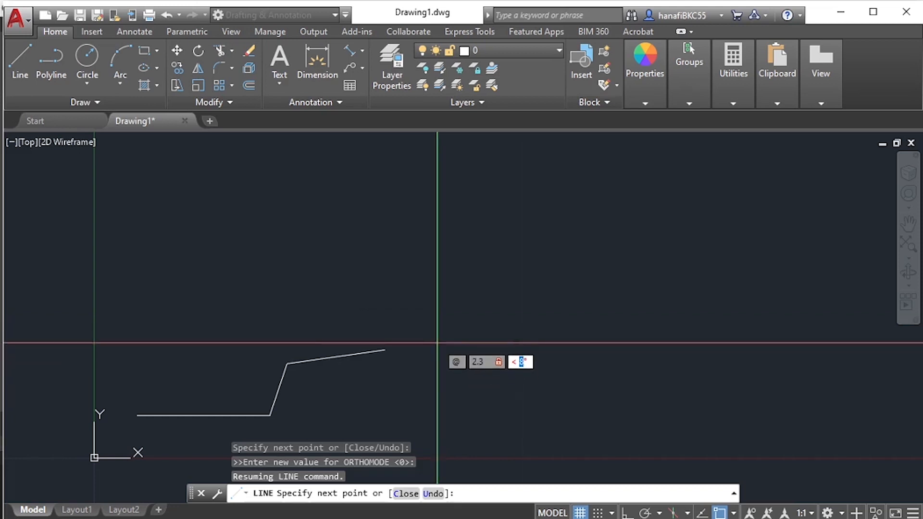
{"action": "type", "text": "0"}
{"action": "key", "text": "Return"}
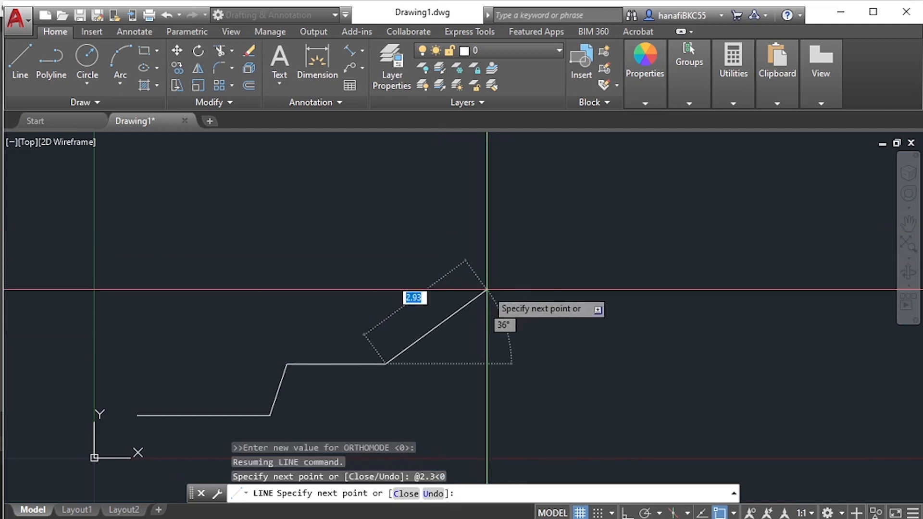
- Draw the rising edge after the 2.3 side with the polar coordinates @1.4<30, based on the PDF diagram
{"action": "key", "text": "alt+Tab"}
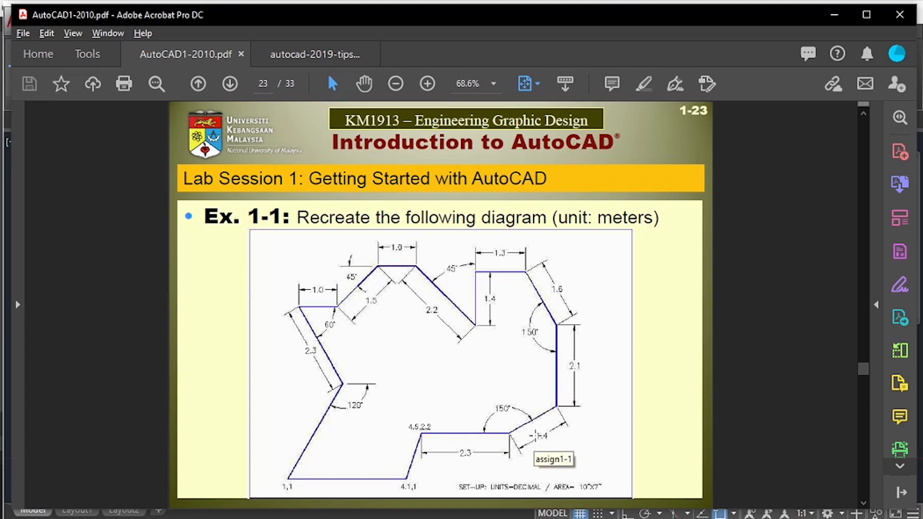
{"action": "key", "text": "alt+Tab"}
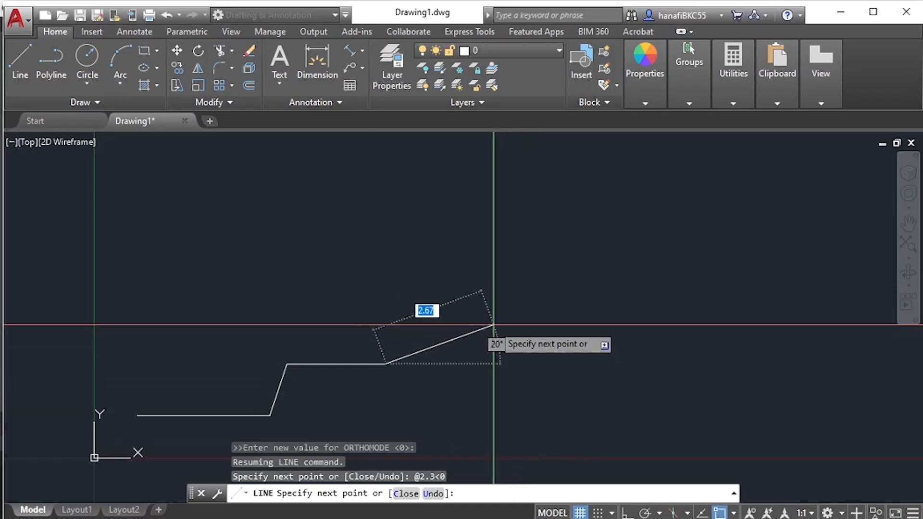
{"action": "type", "text": "@"}
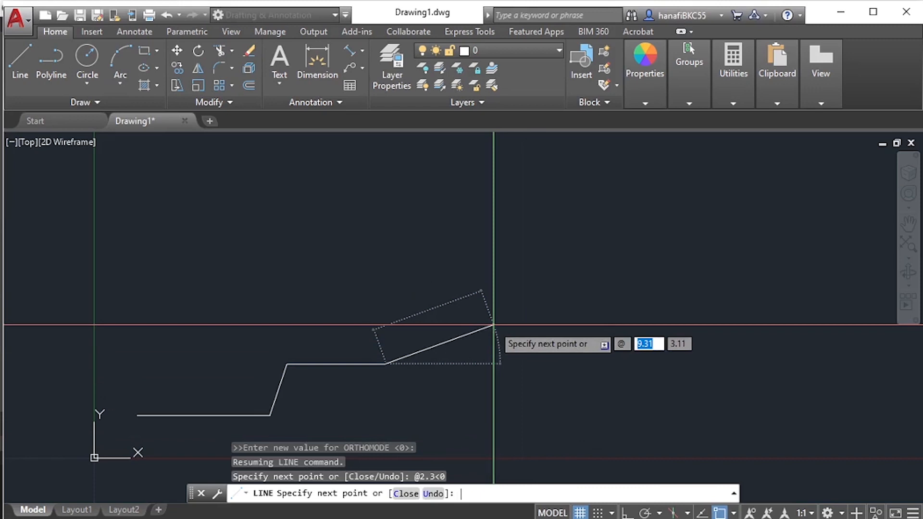
{"action": "type", "text": "1.4"}
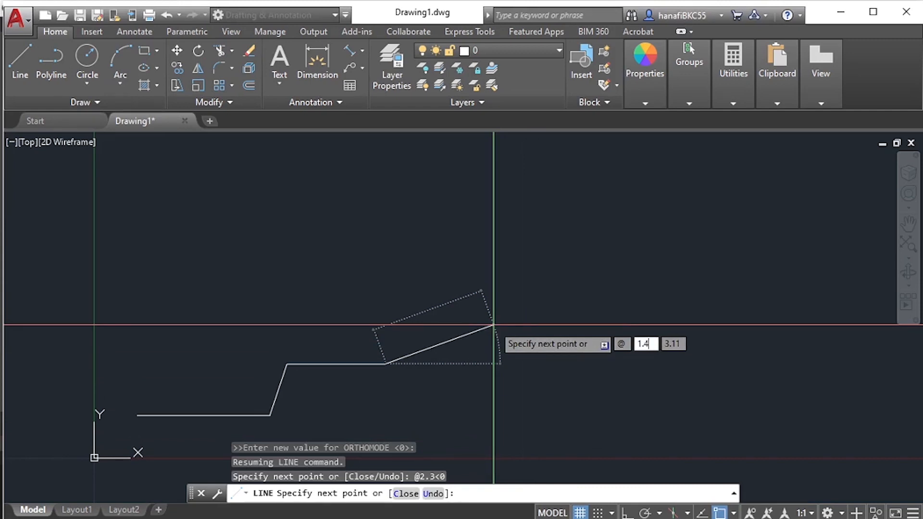
{"action": "key", "text": "Tab"}
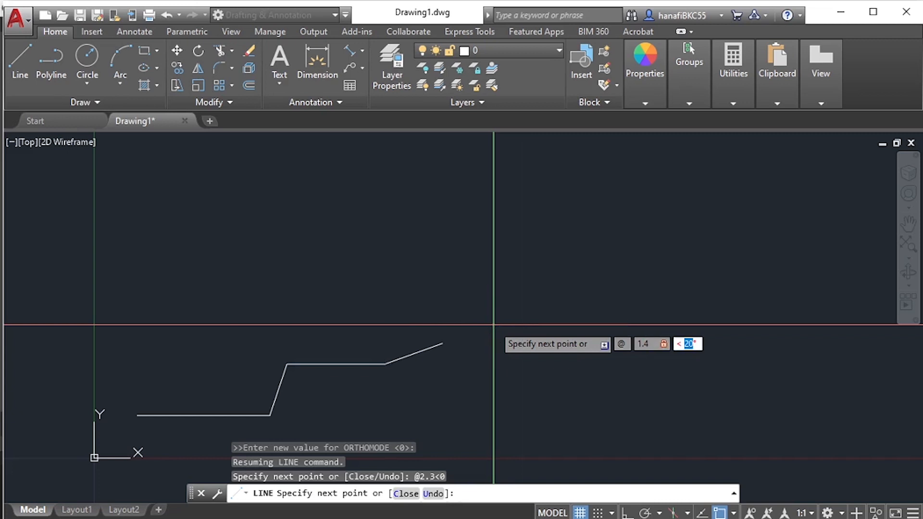
{"action": "type", "text": "30"}
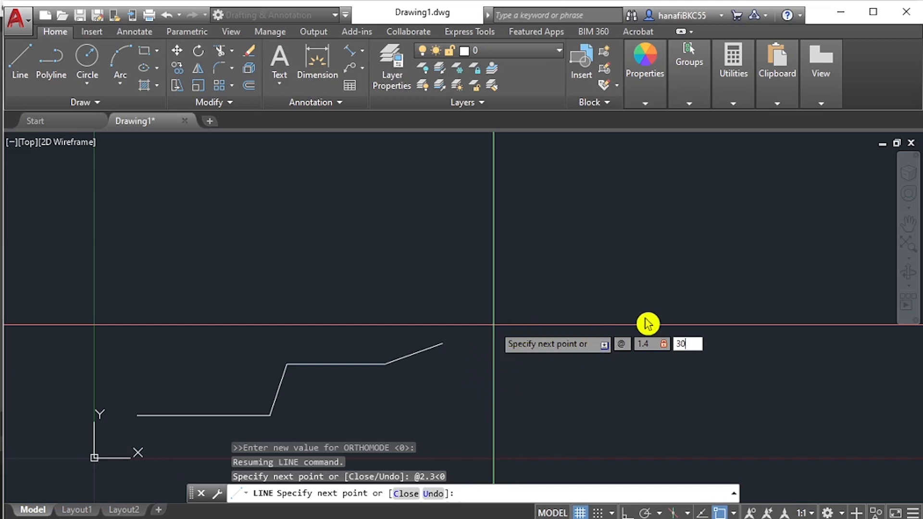
{"action": "key", "text": "Return"}
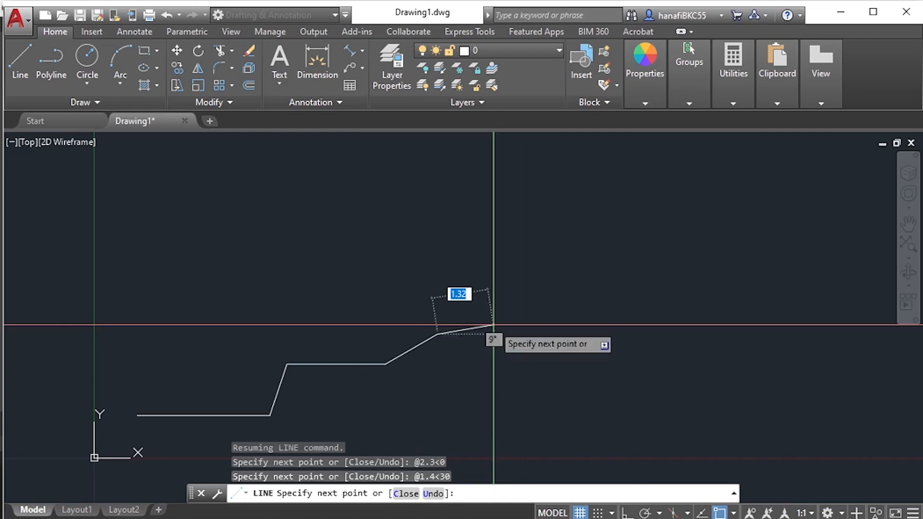
- Draw the vertical right side of the outline upward with the polar coordinates @2.1<90, as dimensioned in the PDF diagram
{"action": "middle_click_drag", "start_coordinate": [461, 265], "coordinate": [468, 294]}
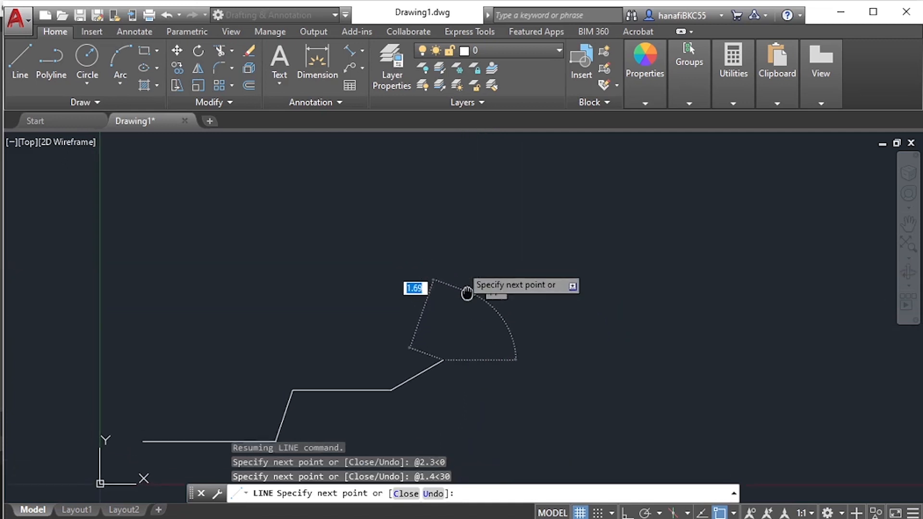
{"action": "key", "text": "alt+Tab"}
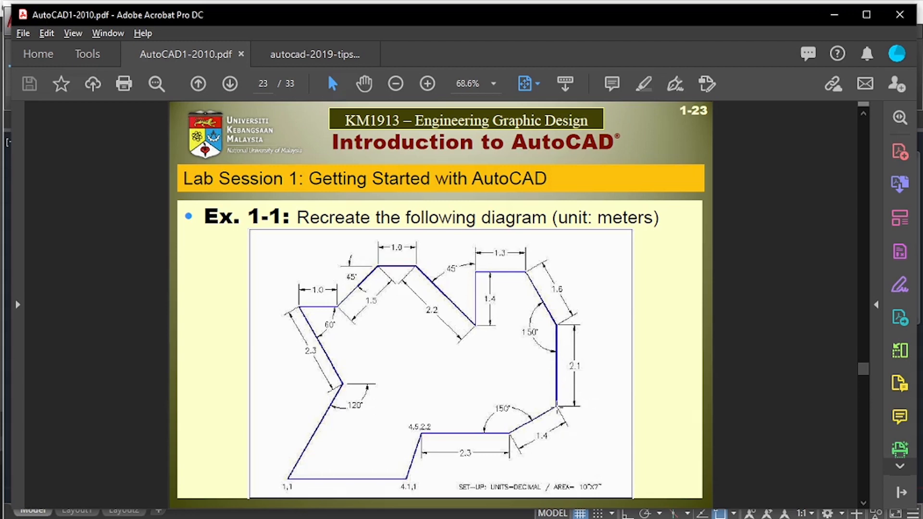
{"action": "key", "text": "alt+Tab"}
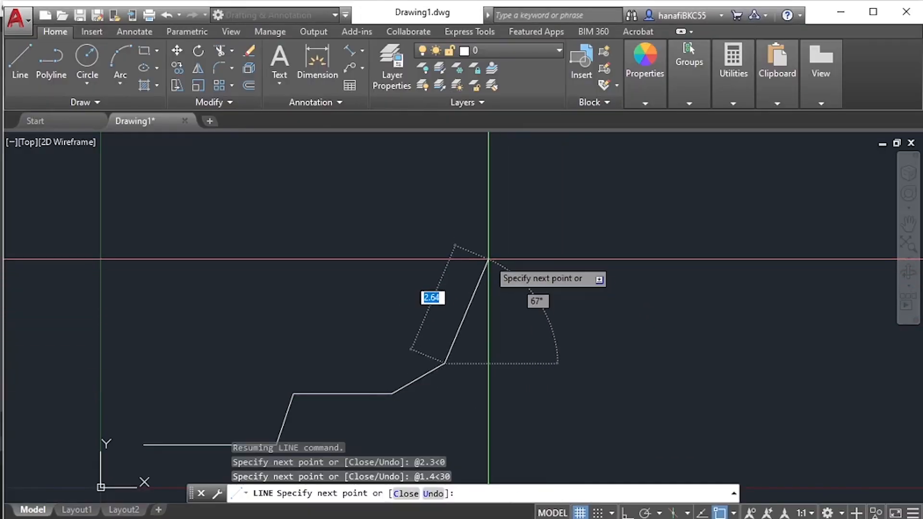
{"action": "type", "text": "@"}
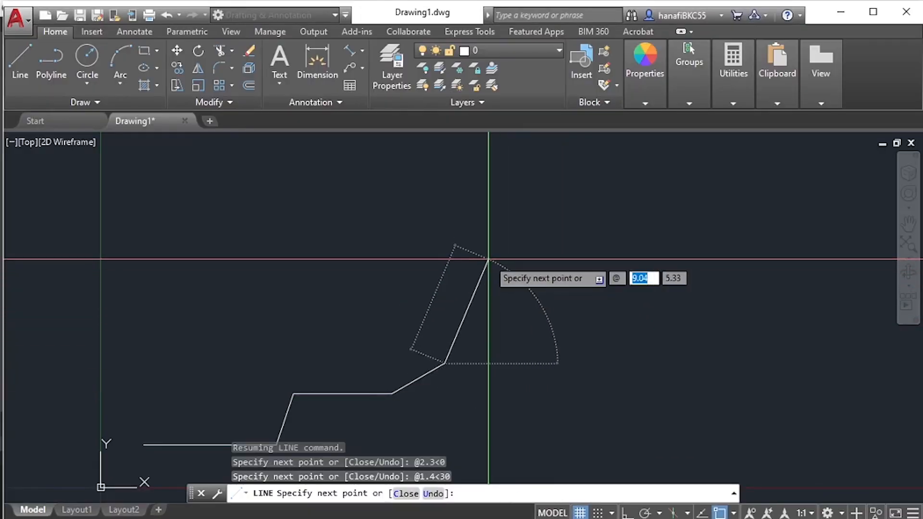
{"action": "type", "text": "2.1"}
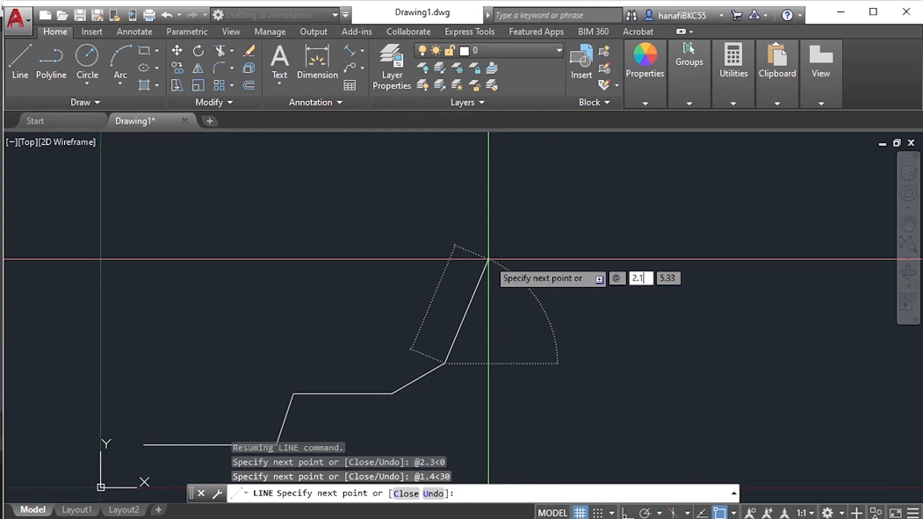
{"action": "type", "text": "<"}
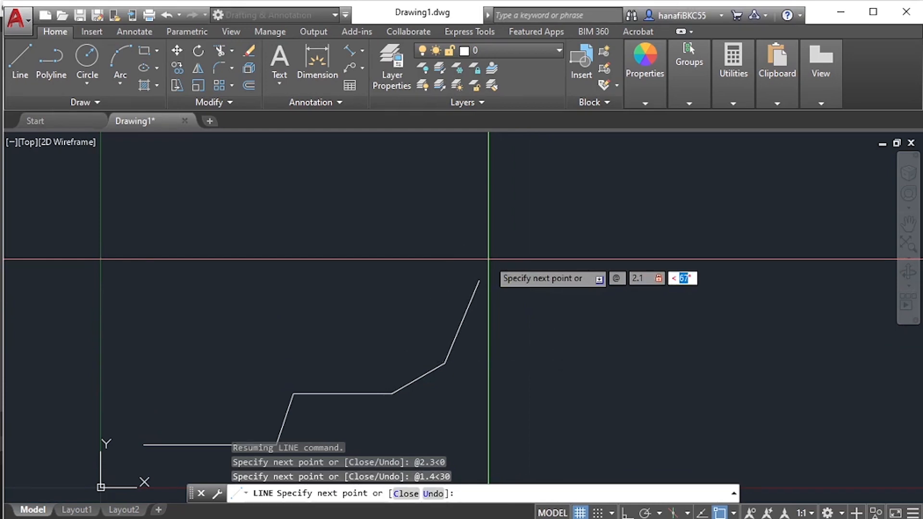
{"action": "type", "text": "90"}
{"action": "key", "text": "Return"}
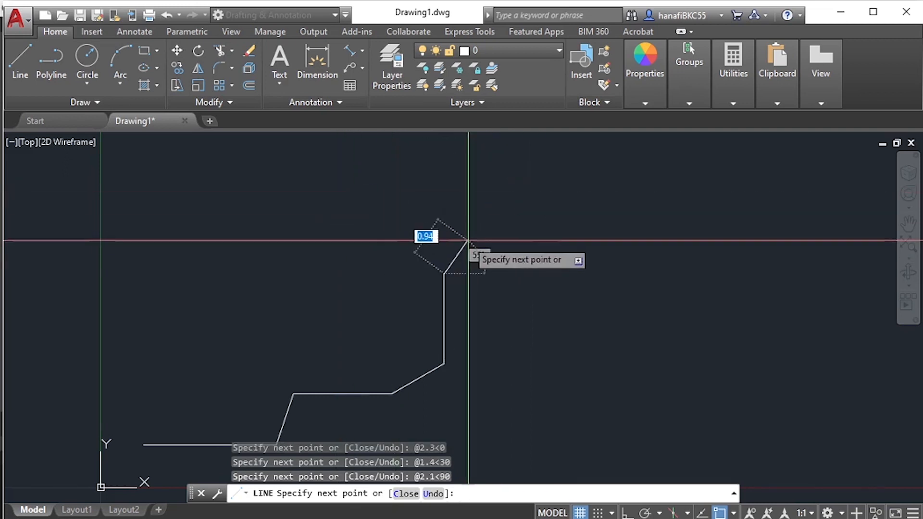
- Switch to Adobe Acrobat and check the length and angle of the edge above the 2.1 vertical side
{"action": "middle_click_drag", "start_coordinate": [468, 241], "coordinate": [529, 213]}
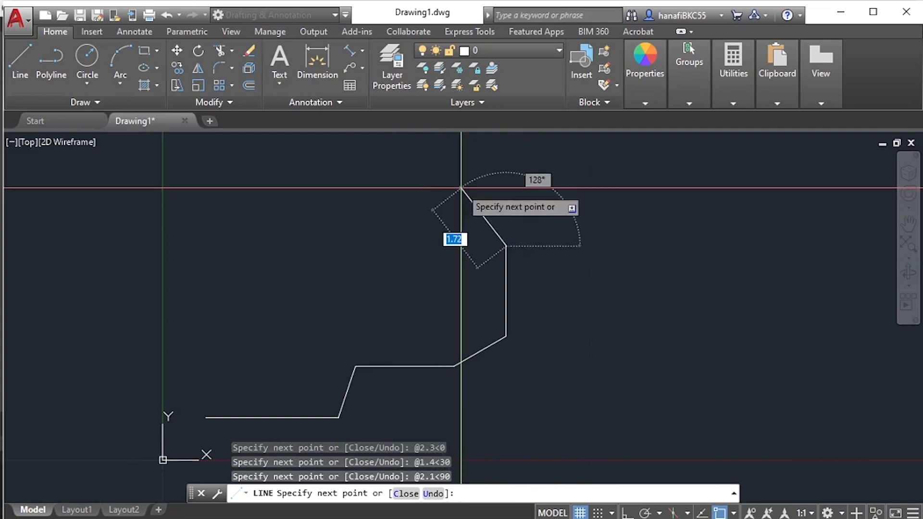
{"action": "key", "text": "alt+Tab"}
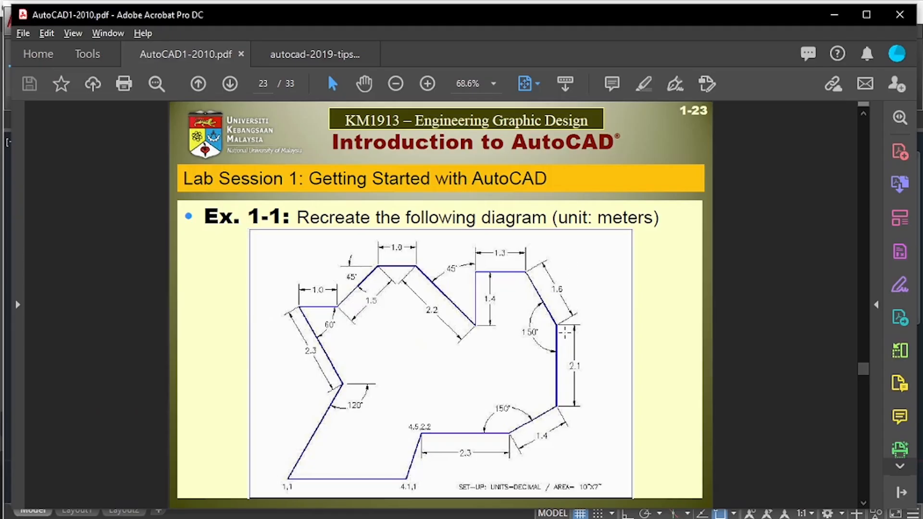
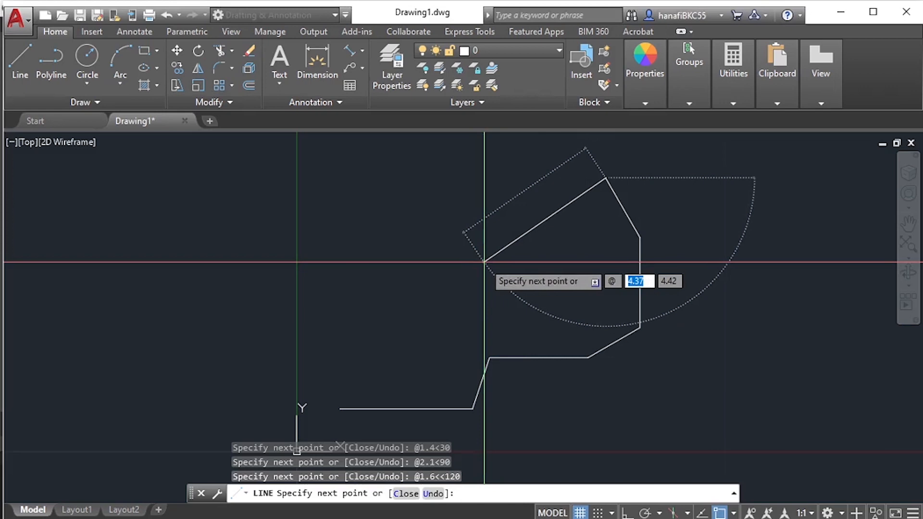
- Draw the upper-right horizontal edge leftward from the last point with the polar coordinates @1.3<180
{"action": "type", "text": "1.3"}
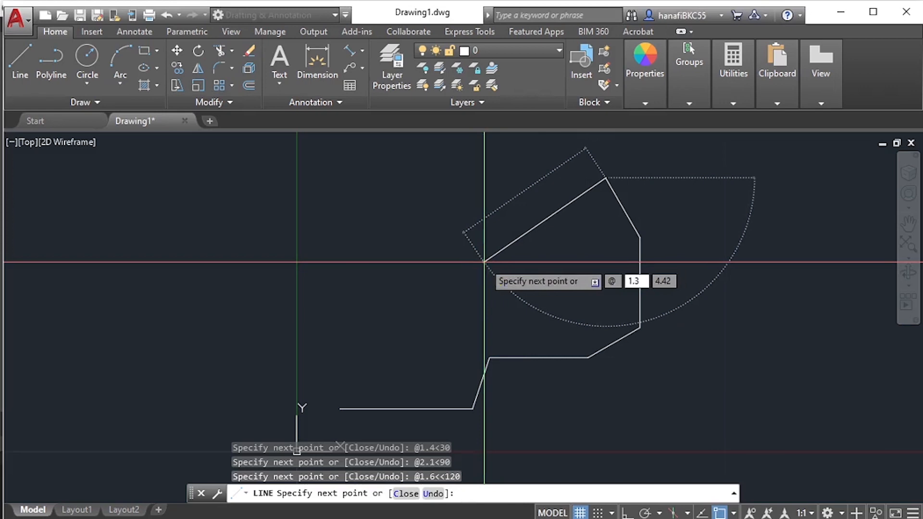
{"action": "key", "text": "Tab"}
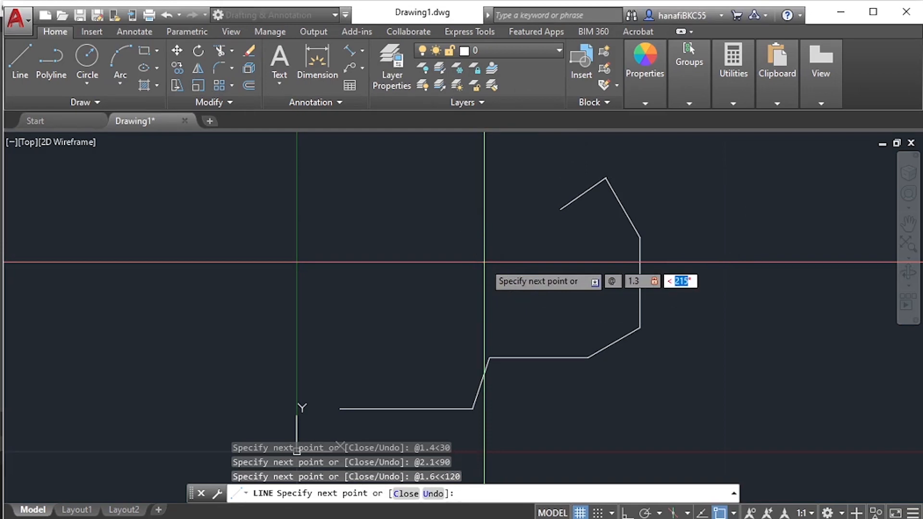
{"action": "type", "text": "180"}
{"action": "key", "text": "Return"}
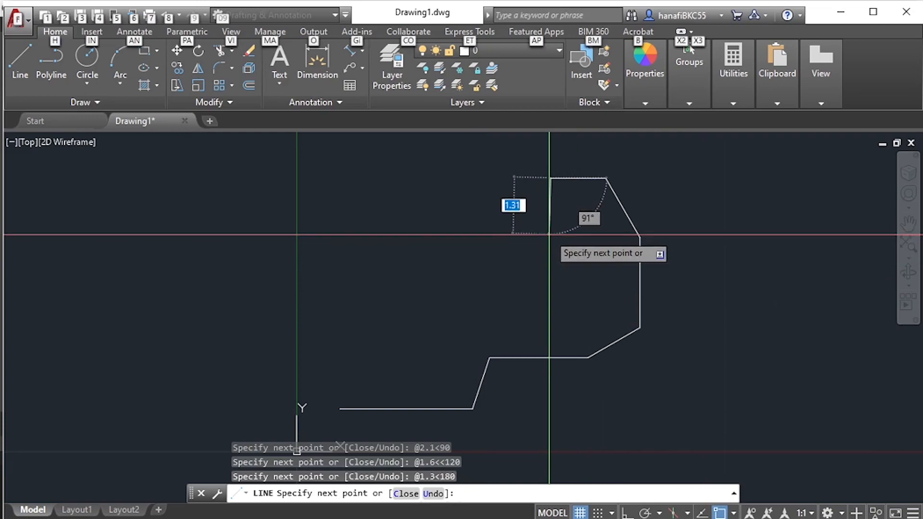
- Draw the vertical edge downward from the 1.3 side with the polar coordinates @1.4<270, checking its length in the Acrobat PDF diagram
{"action": "key", "text": "alt+Tab"}
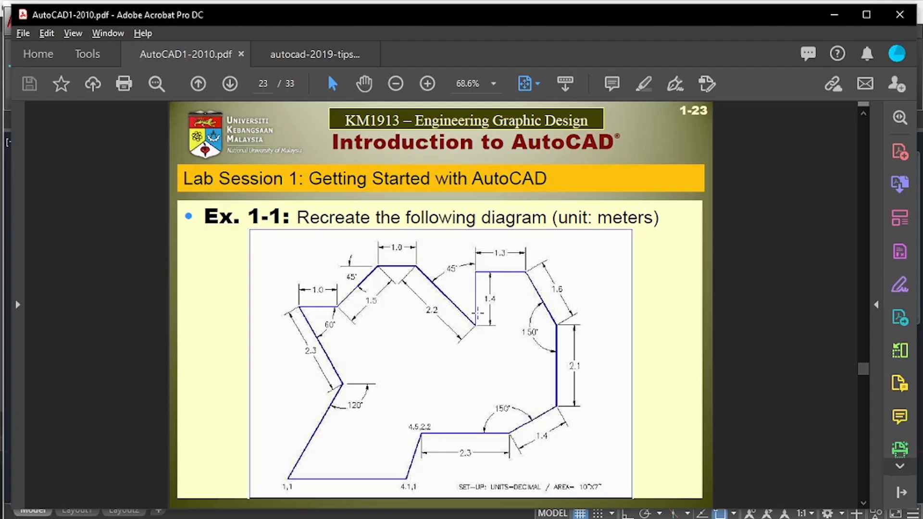
{"action": "key", "text": "alt+Tab"}
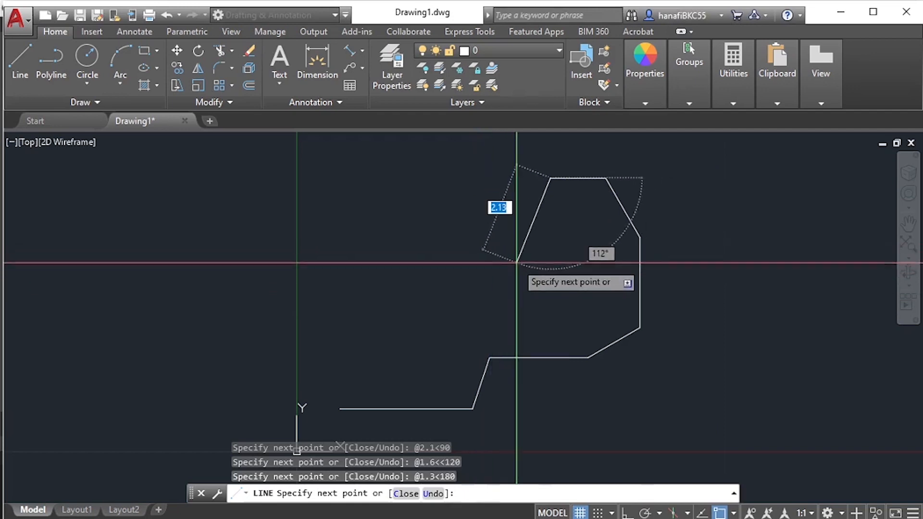
{"action": "type", "text": "@1"}
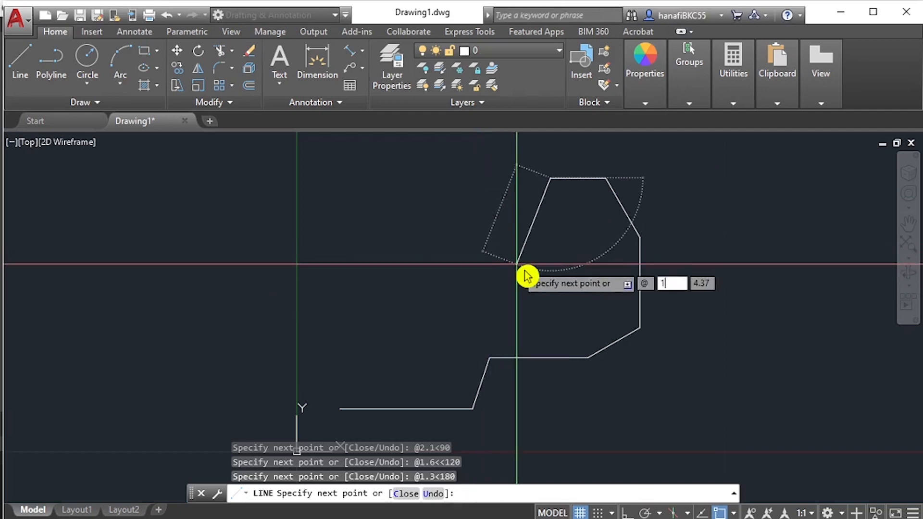
{"action": "type", "text": ".4<"}
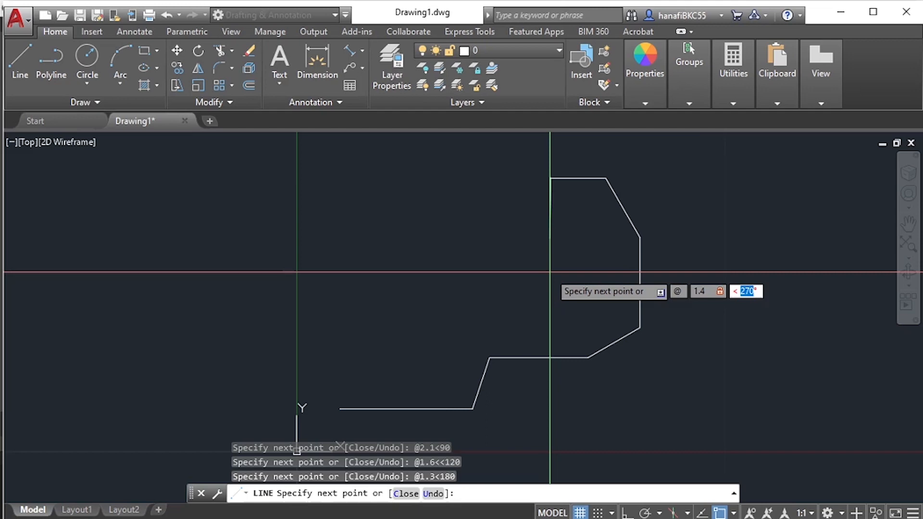
{"action": "key", "text": "BackSpace"}
{"action": "type", "text": "270"}
{"action": "key", "text": "Return"}
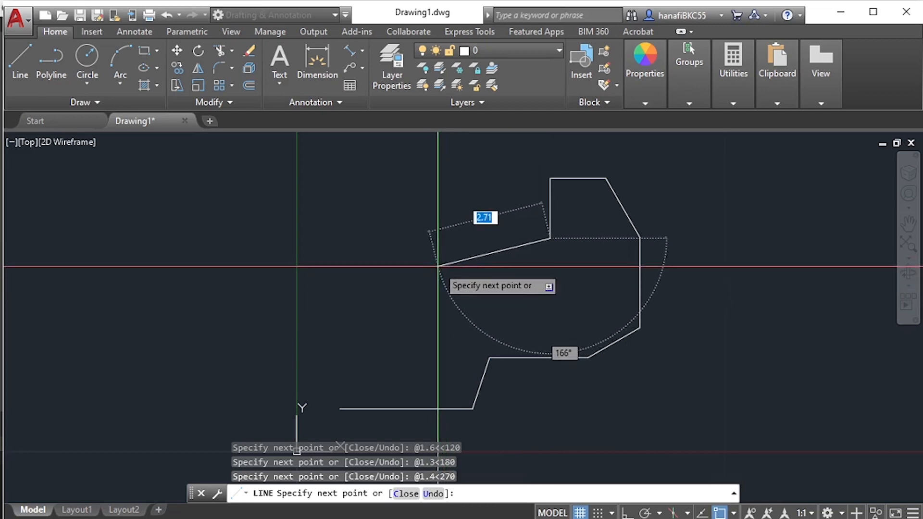
- Draw the slanted edge up and leftward from the notch's low point with @2.2<135, based on the Acrobat PDF diagram
{"action": "middle_click_drag", "start_coordinate": [474, 208], "coordinate": [531, 276]}
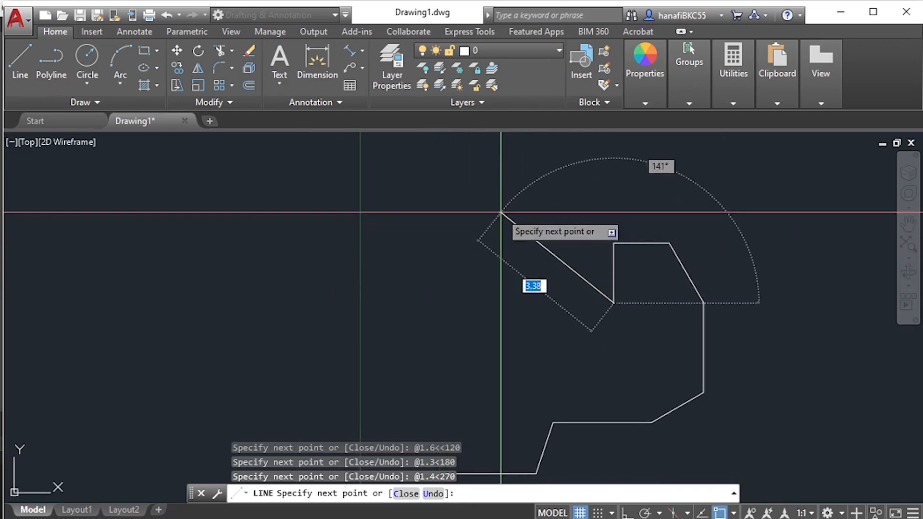
{"action": "key", "text": "alt+Tab"}
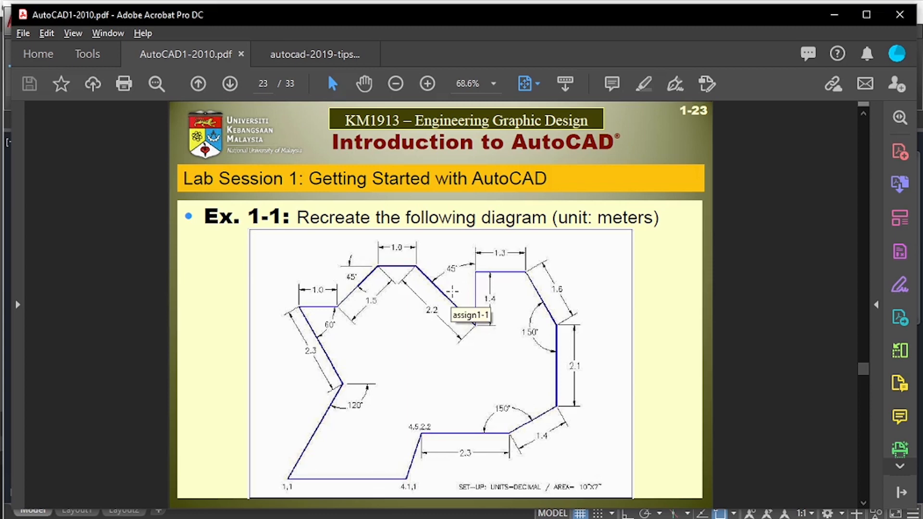
{"action": "key", "text": "alt+Tab"}
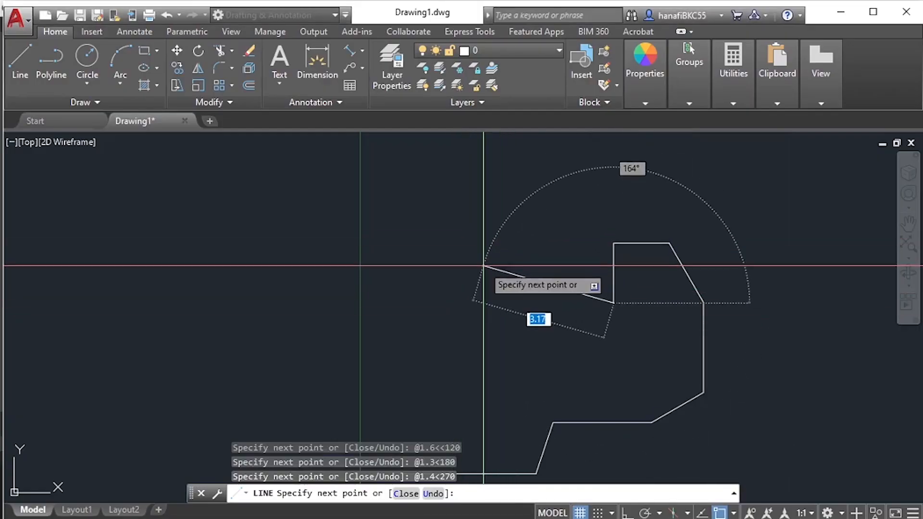
{"action": "type", "text": "@"}
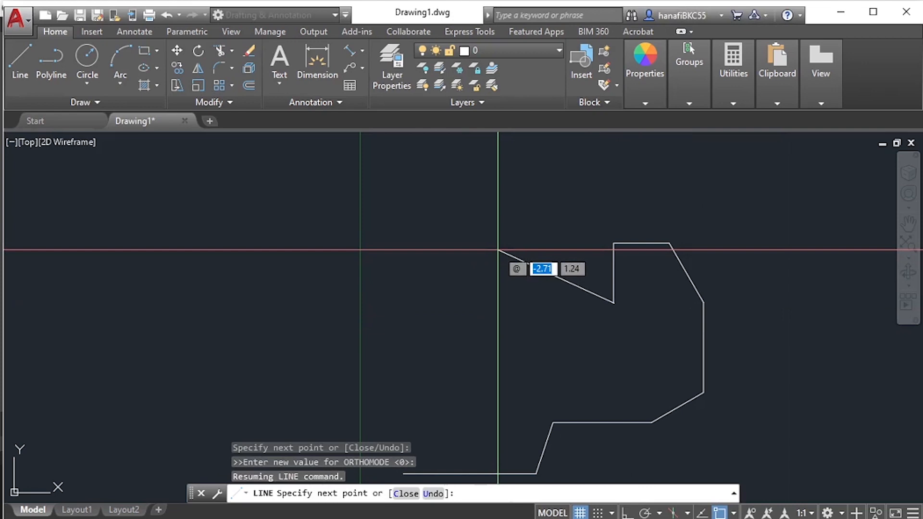
{"action": "type", "text": "2.2"}
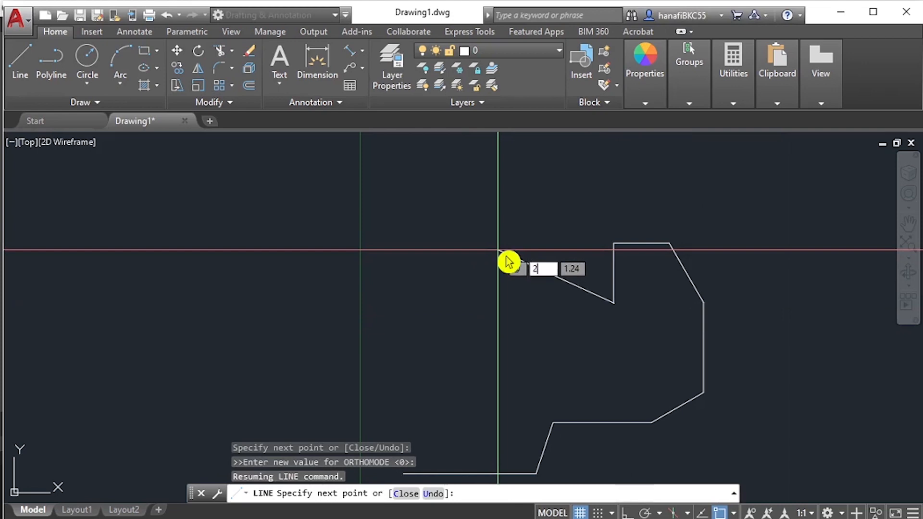
{"action": "type", "text": "< 155°"}
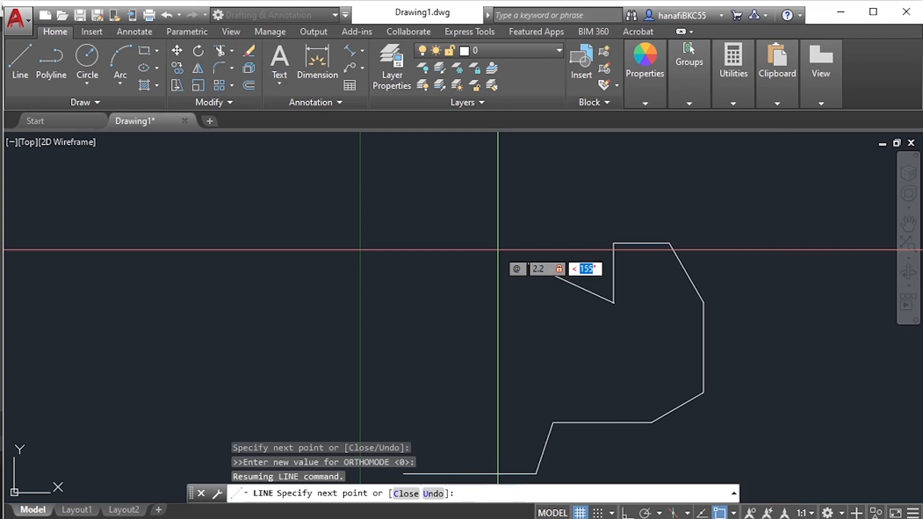
{"action": "type", "text": "135"}
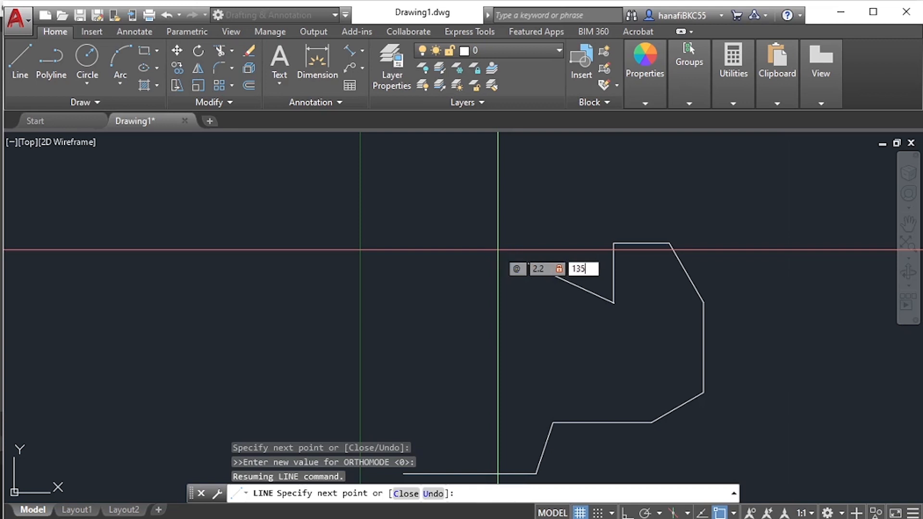
{"action": "key", "text": "Return"}
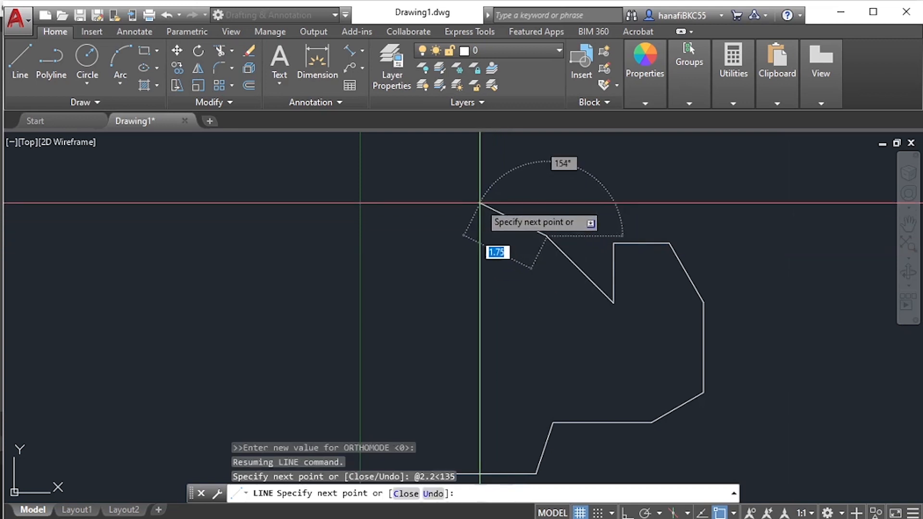
- Draw the short horizontal top edge leftward after the 2.2 side with @1.0<180, as dimensioned in the Acrobat PDF diagram
{"action": "key", "text": "alt+Tab"}
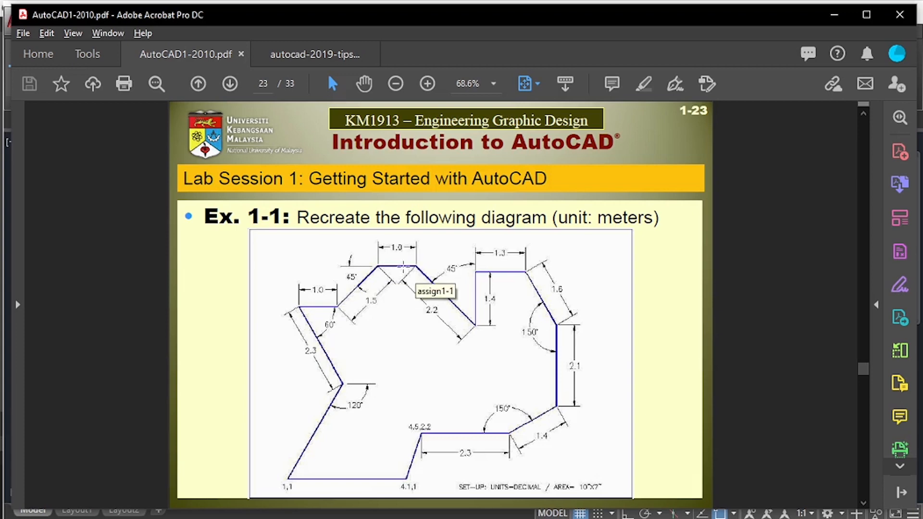
{"action": "key", "text": "alt+Tab"}
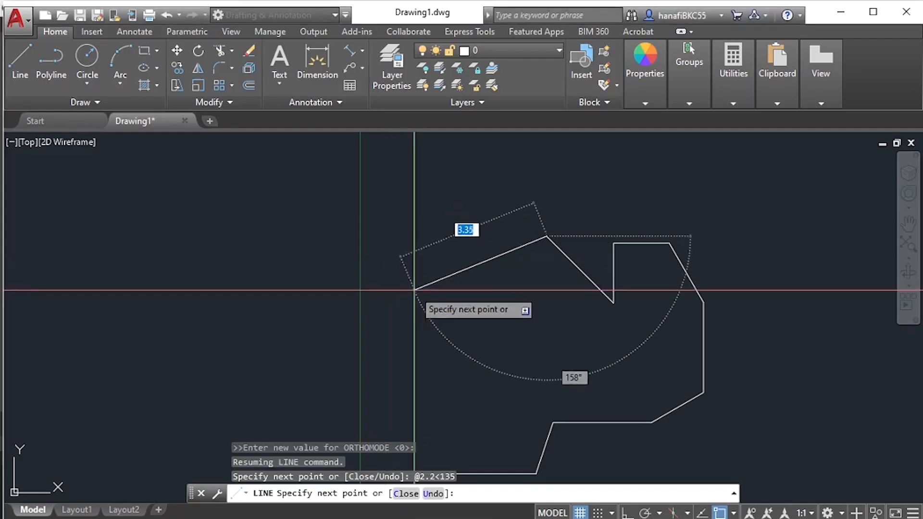
{"action": "type", "text": "@"}
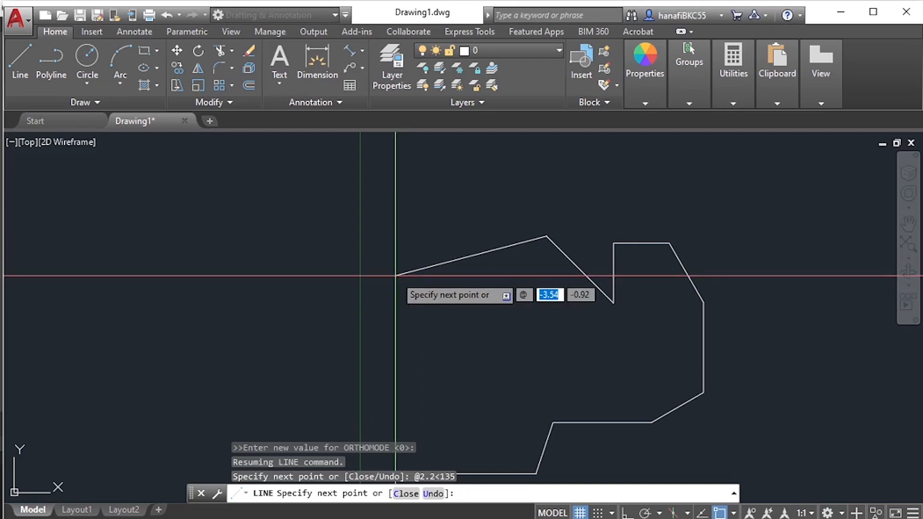
{"action": "type", "text": "1.0<"}
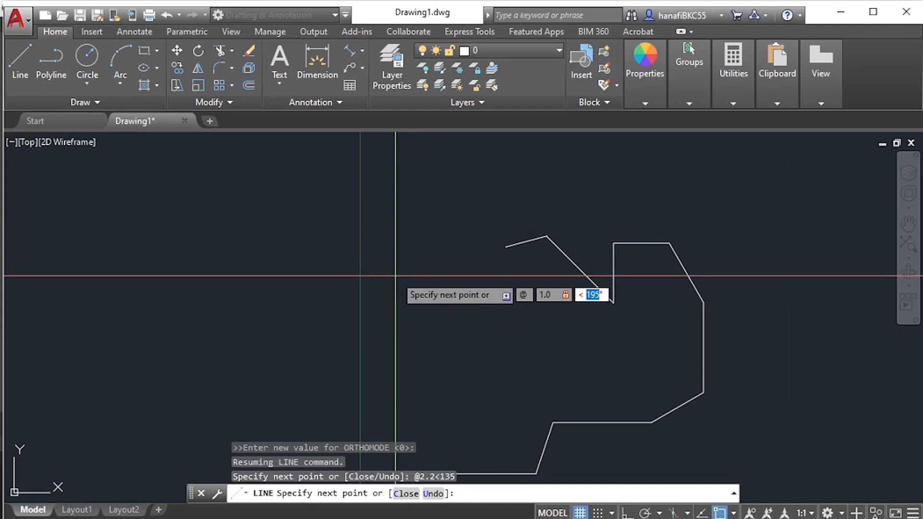
{"action": "type", "text": "180"}
{"action": "key", "text": "Return"}
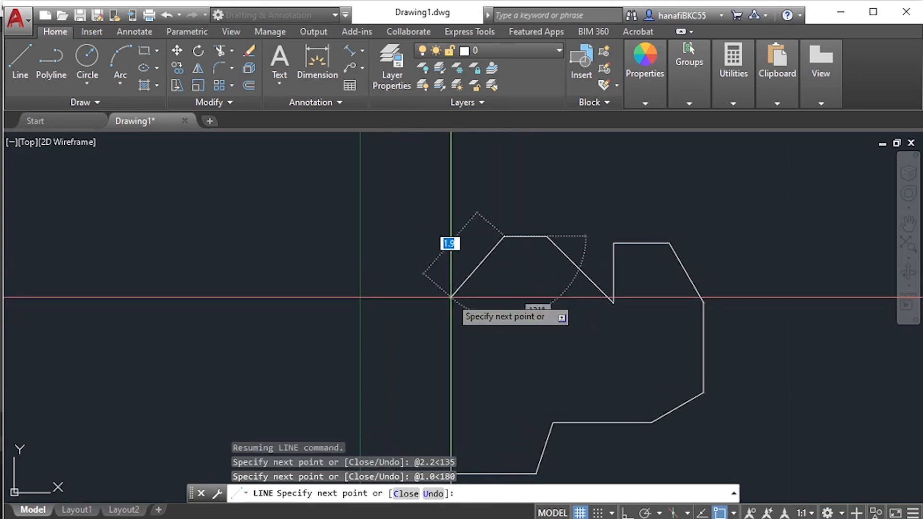
- Draw the descending slanted edge after the horizontal top edge with @1.5<225, taking length and angle from the Acrobat PDF diagram
{"action": "mouse_move", "coordinate": [451, 298]}
{"action": "middle_mouse_down"}
{"action": "mouse_move", "coordinate": [437, 258]}
{"action": "mouse_move", "coordinate": [410, 247]}
{"action": "middle_mouse_up"}
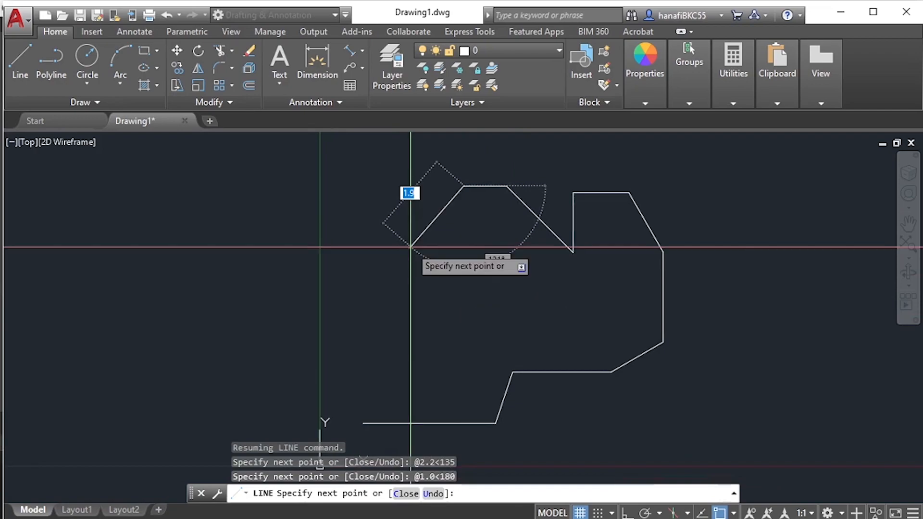
{"action": "key", "text": "alt+Tab"}
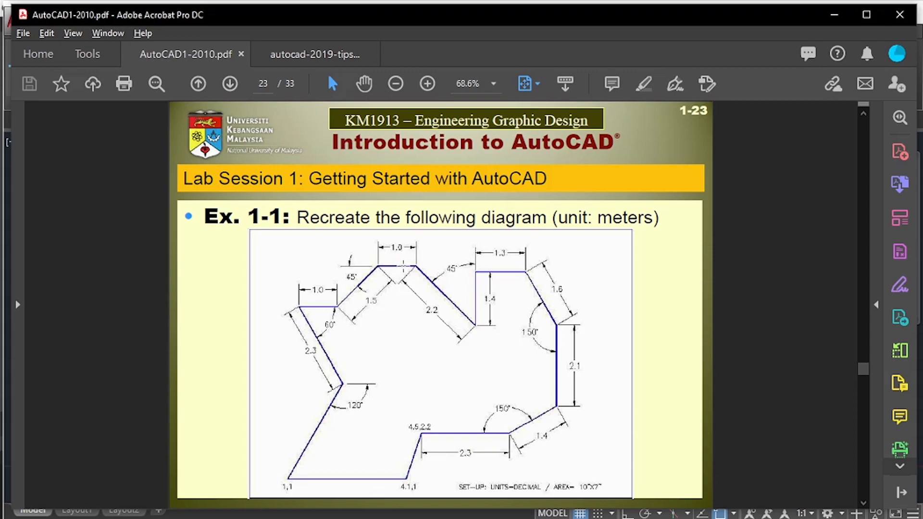
{"action": "key", "text": "alt+Tab"}
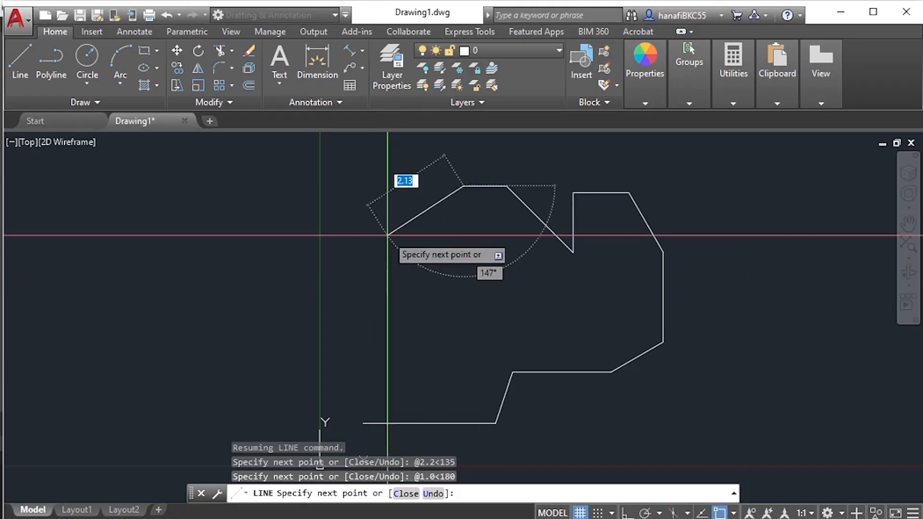
{"action": "type", "text": "@"}
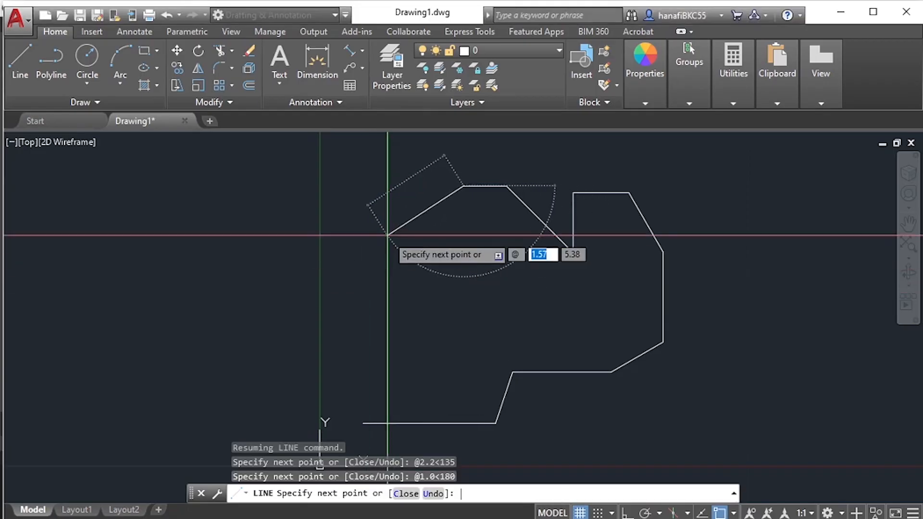
{"action": "type", "text": "1.5"}
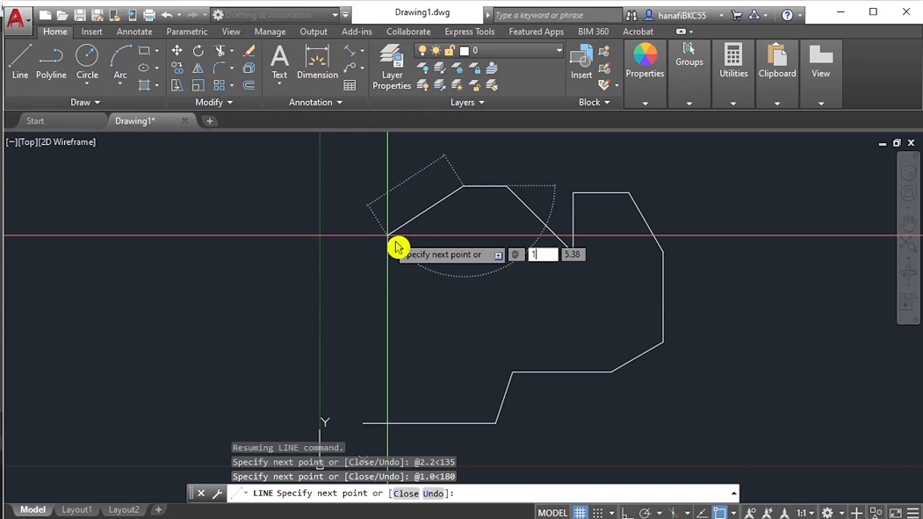
{"action": "type", "text": "<"}
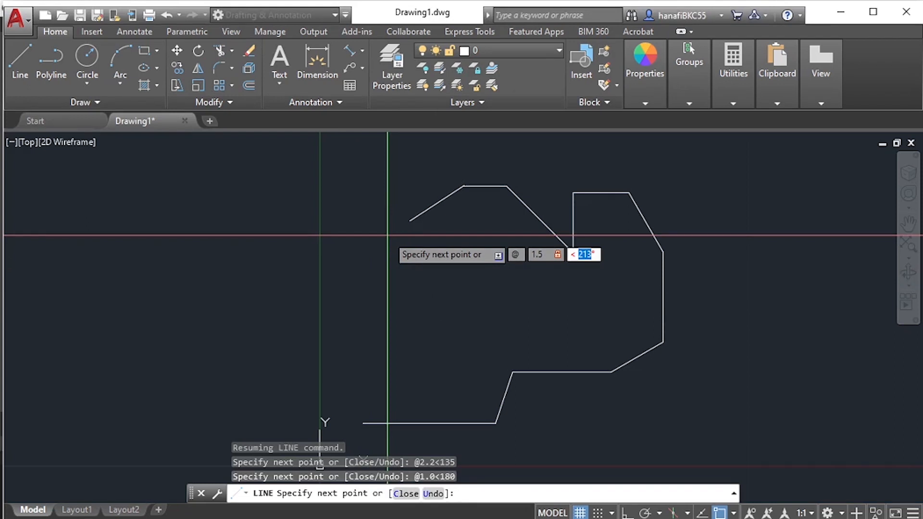
{"action": "type", "text": "225"}
{"action": "key", "text": "Return"}
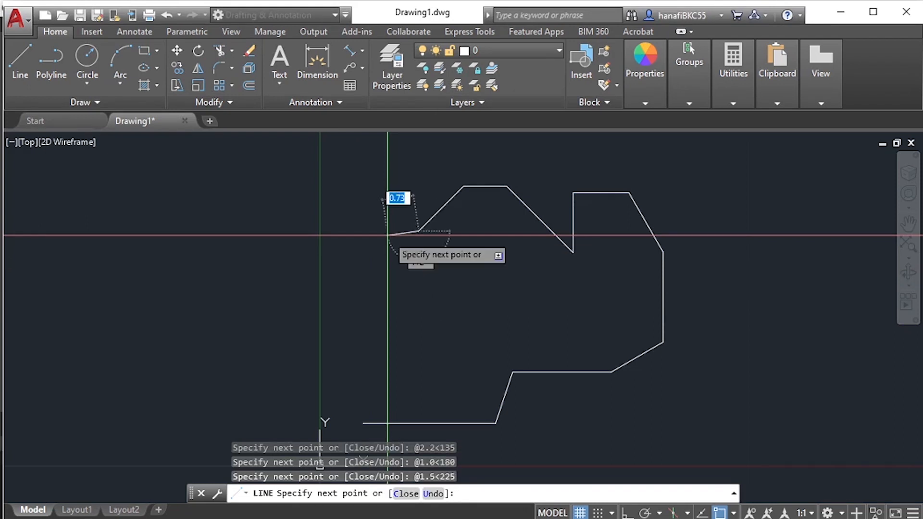
- Draw the horizontal edge leftward from the end of the 1.5 side with @1.0<180, checking the Acrobat PDF diagram
{"action": "key", "text": "alt+Tab"}
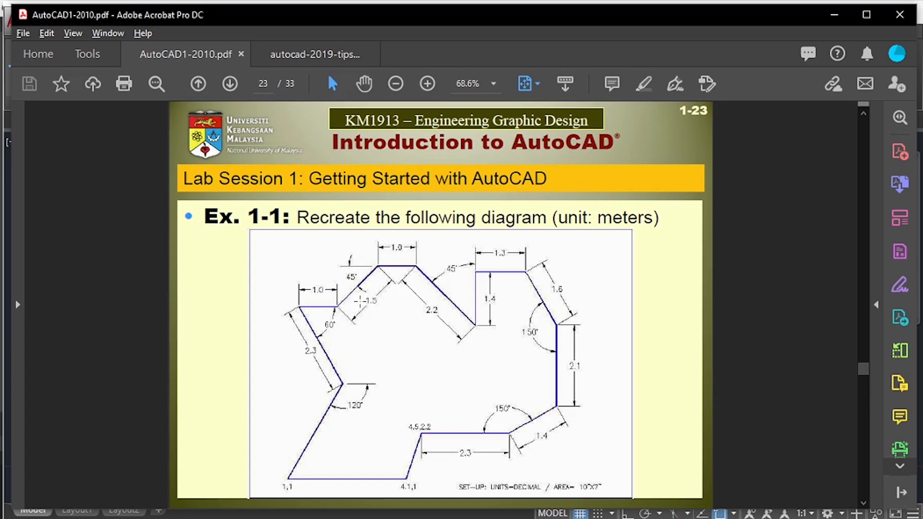
{"action": "key", "text": "alt+Tab"}
{"action": "type", "text": "@"}
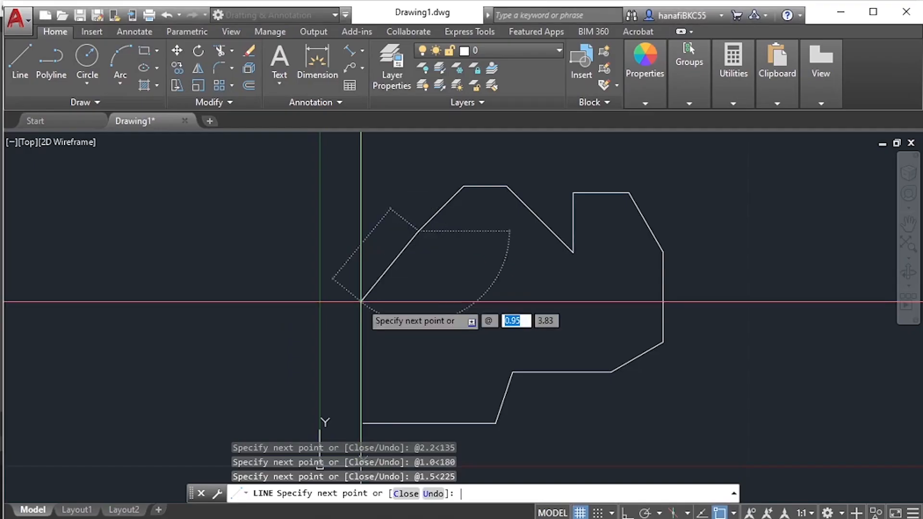
{"action": "type", "text": "1.0"}
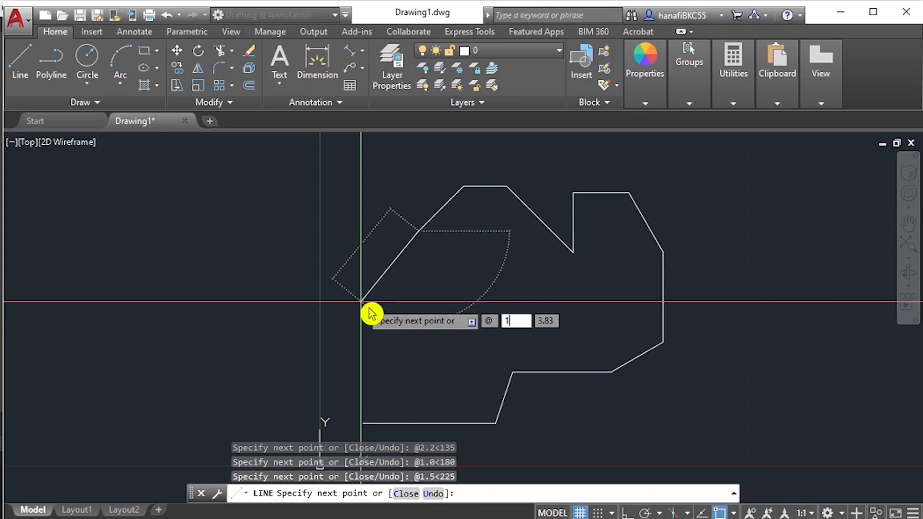
{"action": "type", "text": "<"}
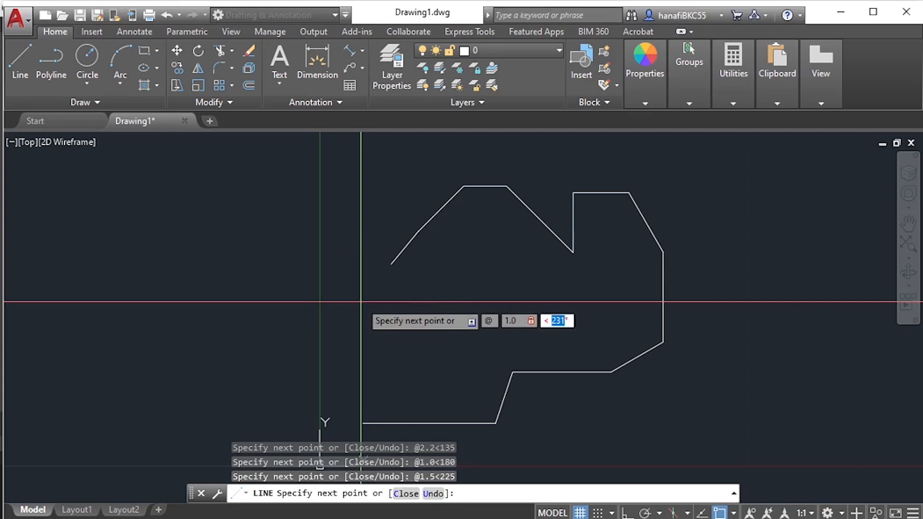
{"action": "type", "text": "180"}
{"action": "key", "text": "Return"}
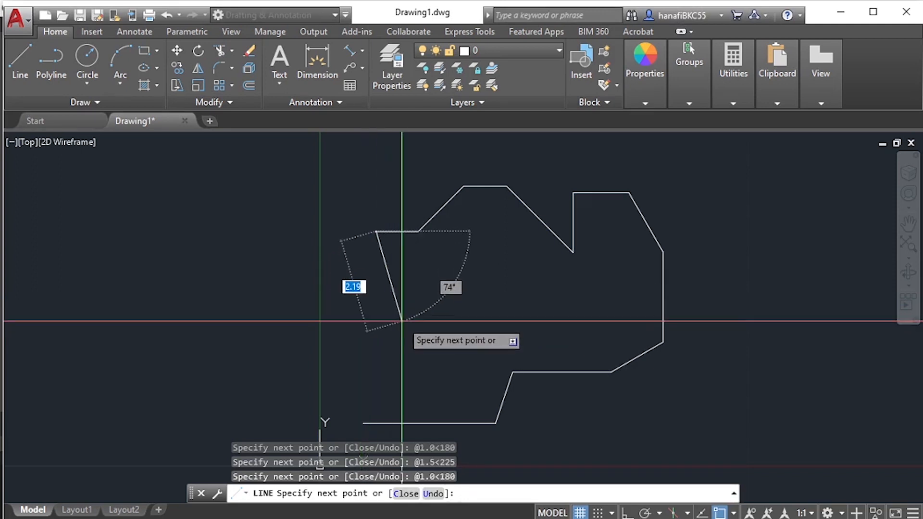
- Draw the slanted edge down and rightward from the end of the 1.0 side with @2.3<-60, checking the Acrobat PDF diagram
{"action": "mouse_move", "coordinate": [405, 288]}
{"action": "middle_mouse_down"}
{"action": "mouse_move", "coordinate": [362, 286]}
{"action": "mouse_move", "coordinate": [351, 269]}
{"action": "middle_mouse_up"}
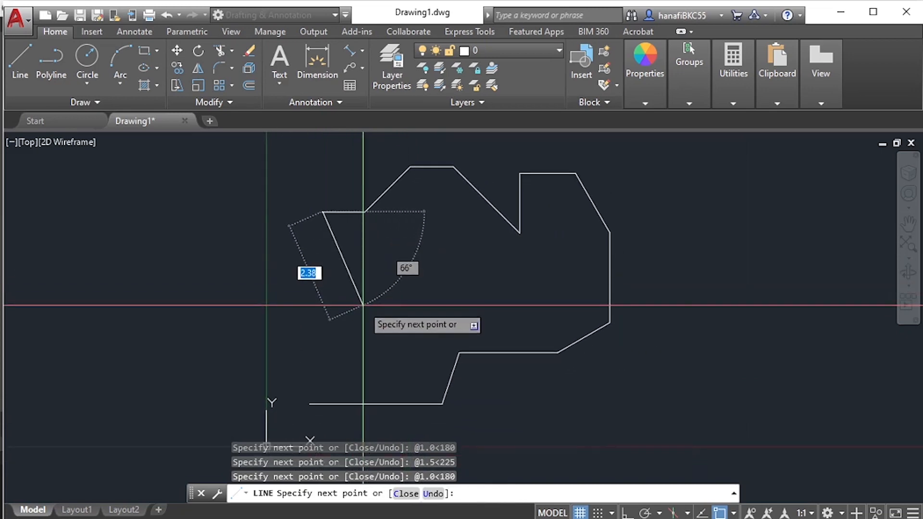
{"action": "key", "text": "alt+Tab"}
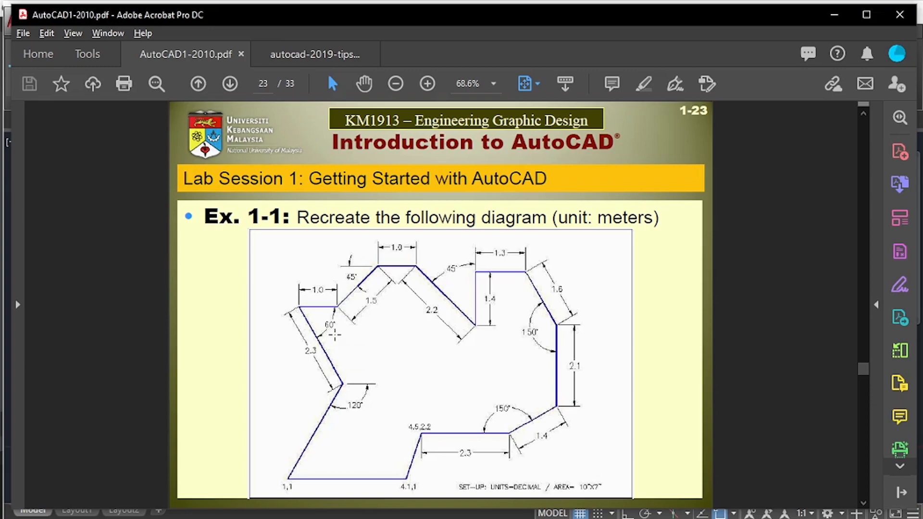
{"action": "key", "text": "alt+Tab"}
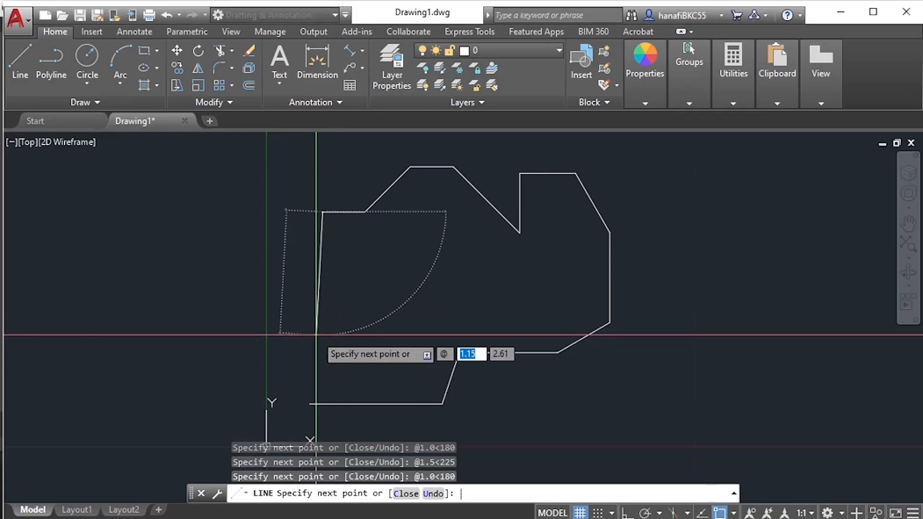
{"action": "type", "text": "2.3"}
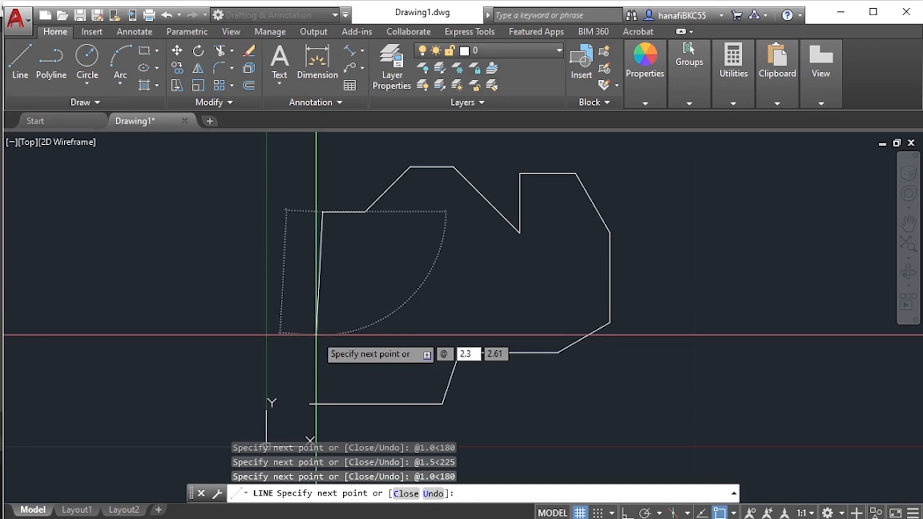
{"action": "key", "text": "Tab"}
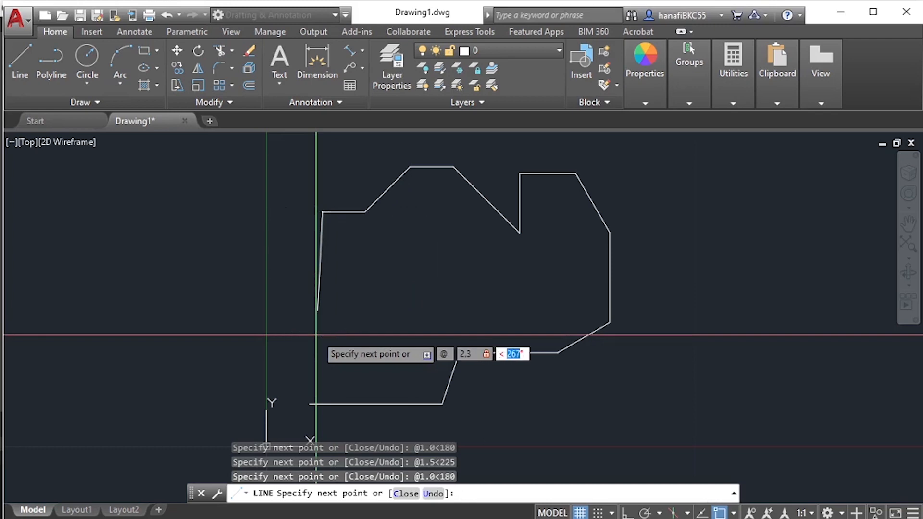
{"action": "type", "text": "-60"}
{"action": "key", "text": "Return"}
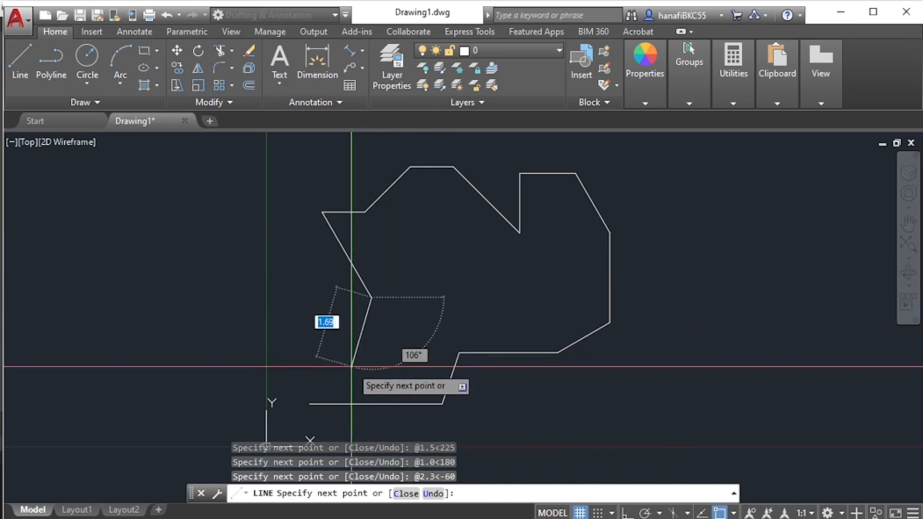
- Draw an overlong final edge down and leftward past the outline's start point with @4<-120, and finish the line
{"action": "middle_click_drag", "start_coordinate": [329, 336], "coordinate": [343, 243]}
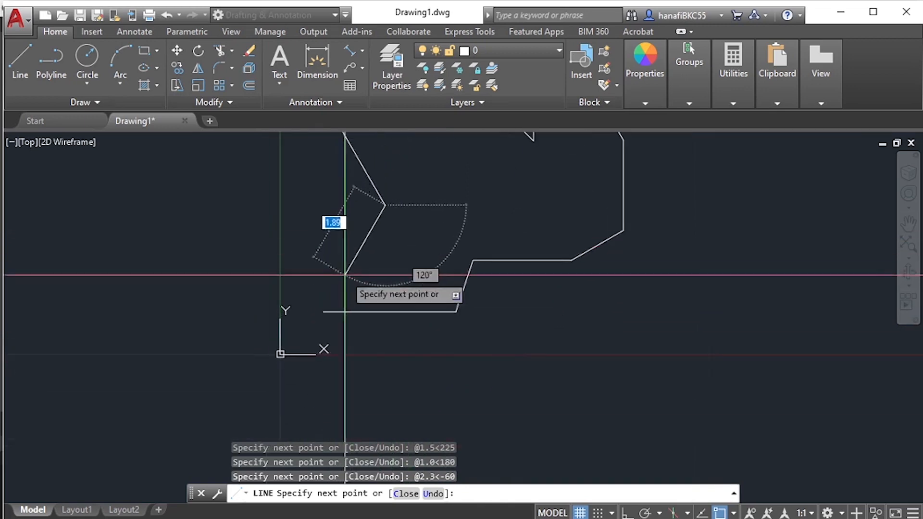
{"action": "middle_click_drag", "start_coordinate": [330, 302], "coordinate": [284, 381]}
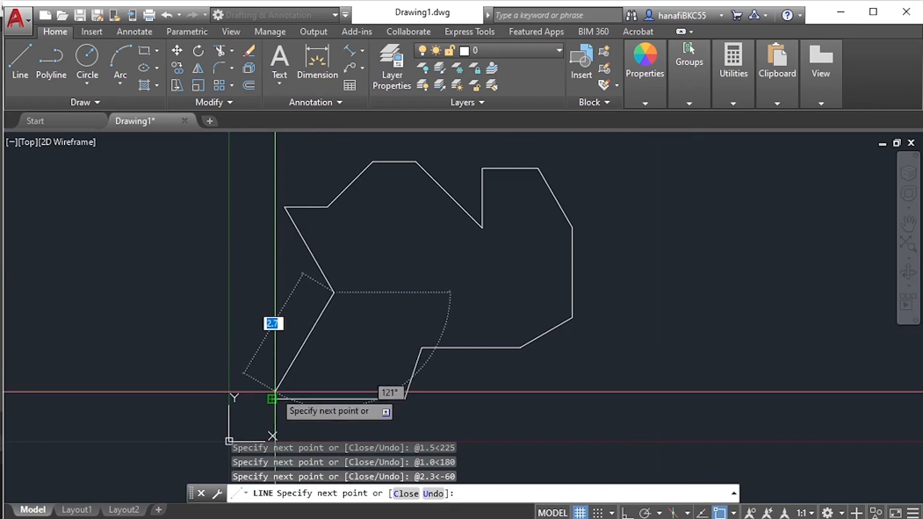
{"action": "key", "text": "alt+Tab"}
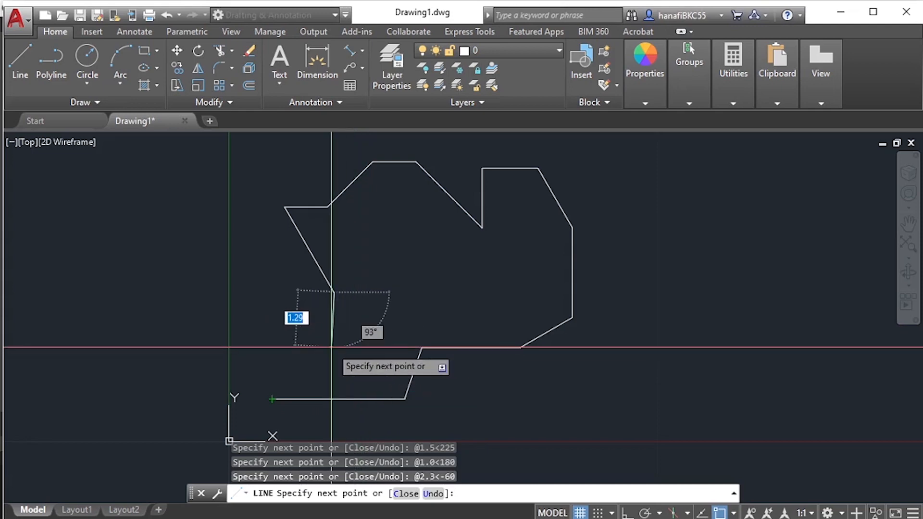
{"action": "type", "text": "@"}
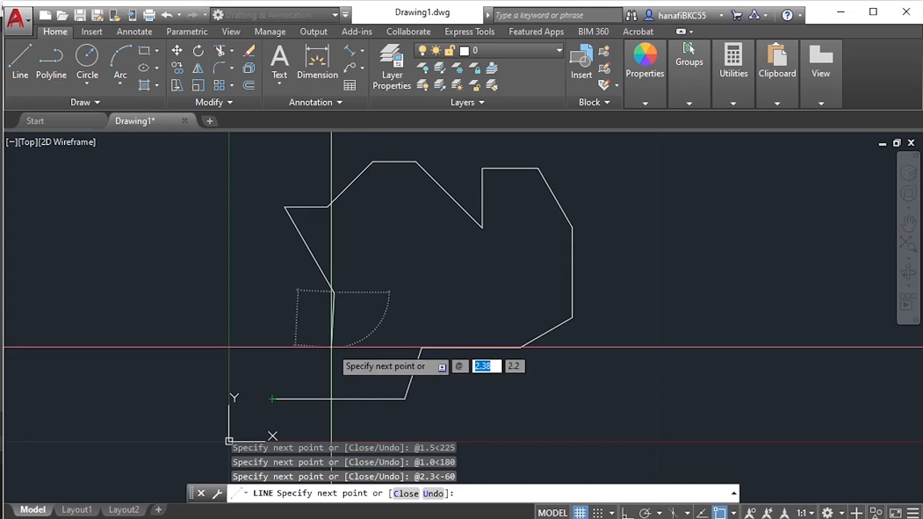
{"action": "type", "text": "4"}
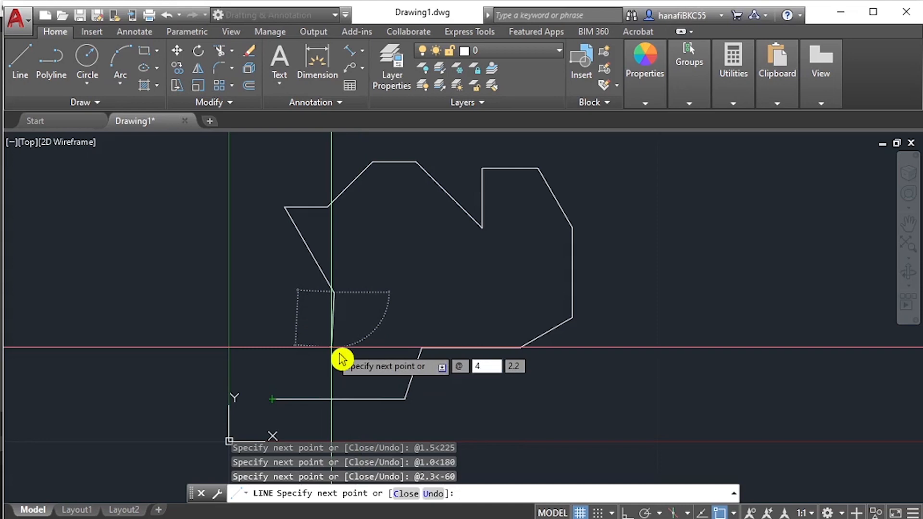
{"action": "type", "text": "<267°"}
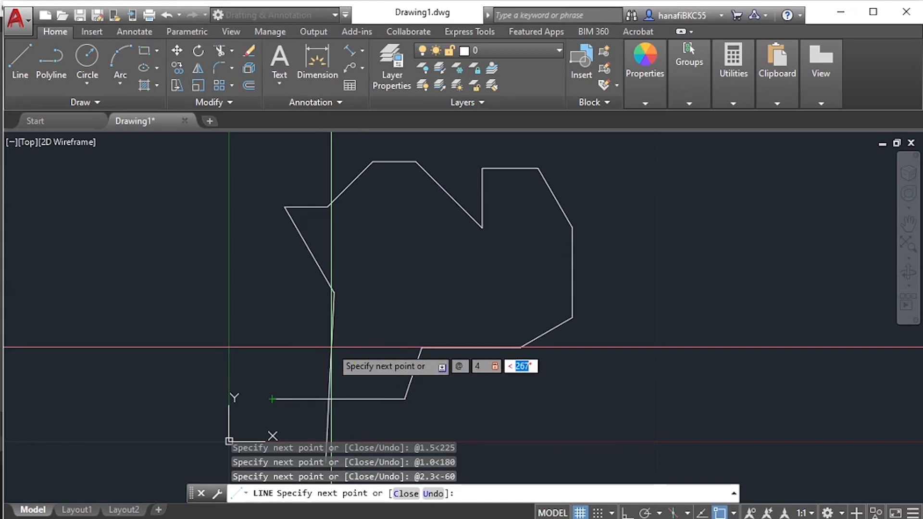
{"action": "type", "text": "-120"}
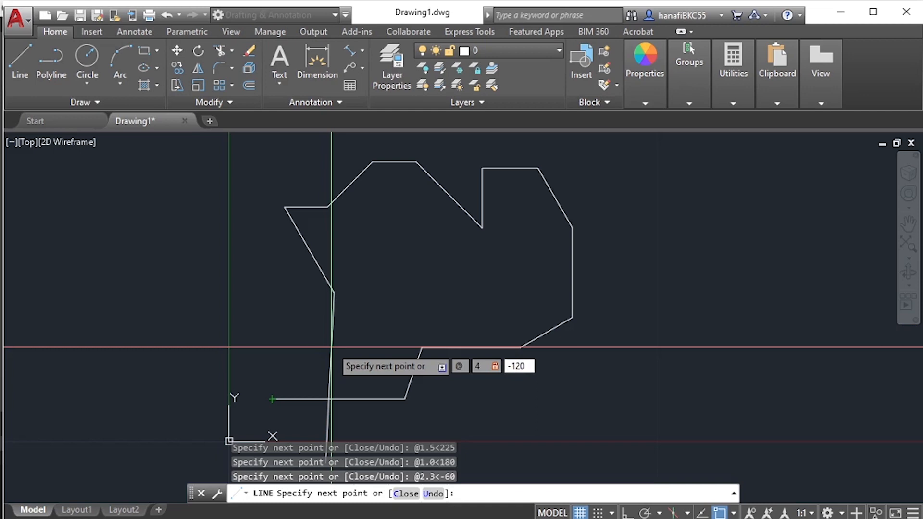
{"action": "key", "text": "Return"}
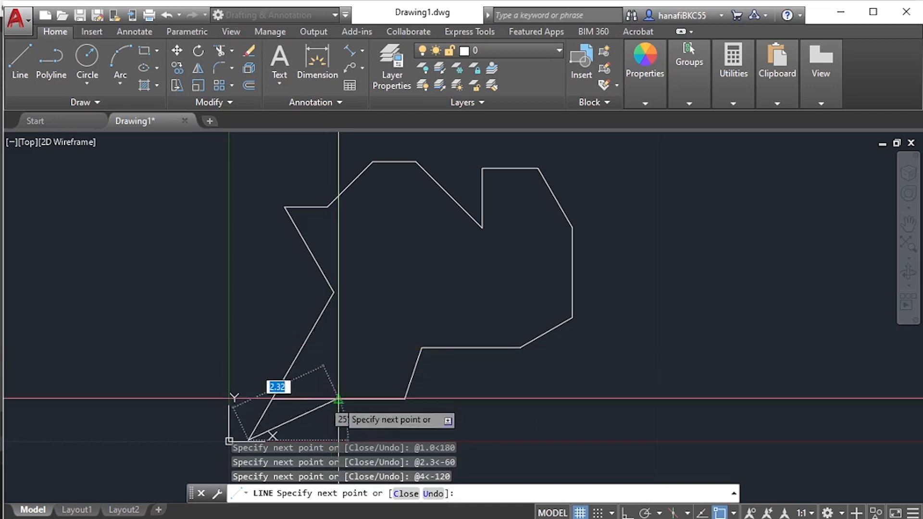
{"action": "key", "text": "Return"}
- Examine where the long slanted edge crosses the start of the base line, and compare it with the 1,1 corner in the Acrobat PDF diagram
{"action": "scroll", "coordinate": [291, 385], "scroll_direction": "up", "scroll_amount": 3}
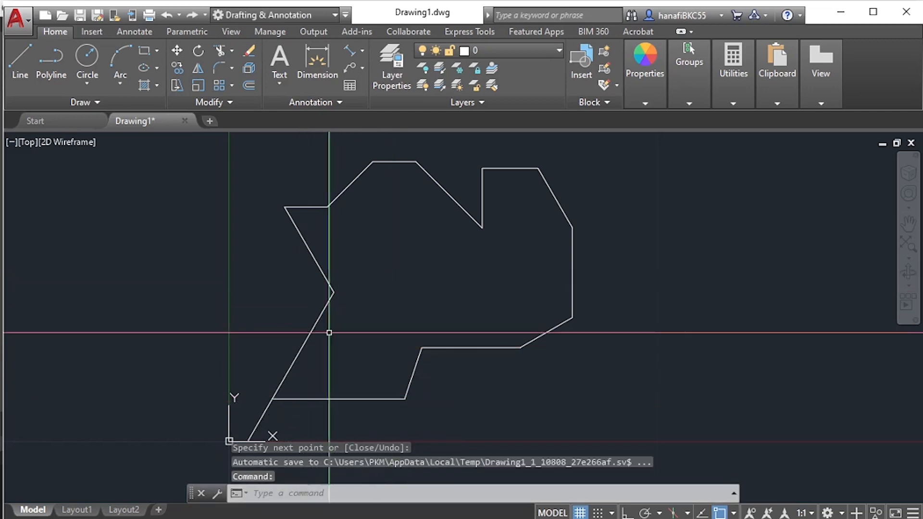
{"action": "scroll", "coordinate": [291, 383], "scroll_direction": "up", "scroll_amount": 5}
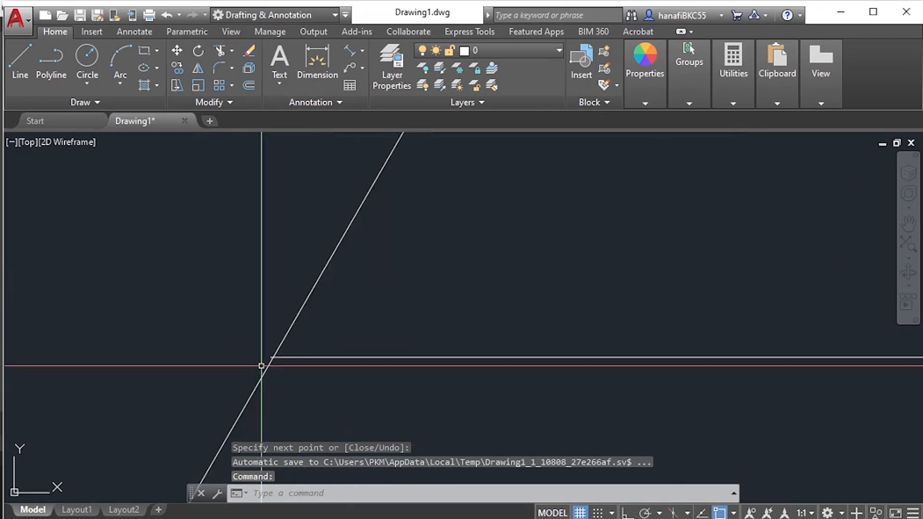
{"action": "scroll", "coordinate": [304, 331], "scroll_direction": "down", "scroll_amount": 4}
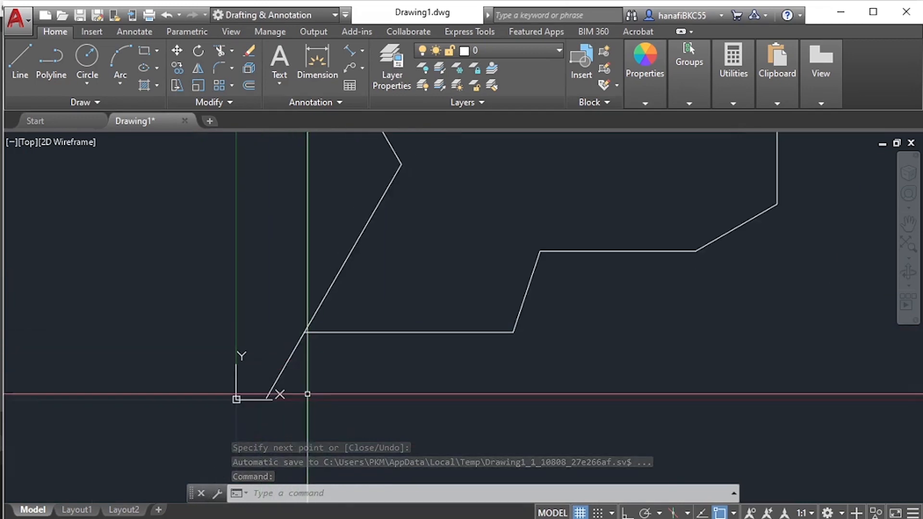
{"action": "scroll", "coordinate": [300, 337], "scroll_direction": "up", "scroll_amount": 5}
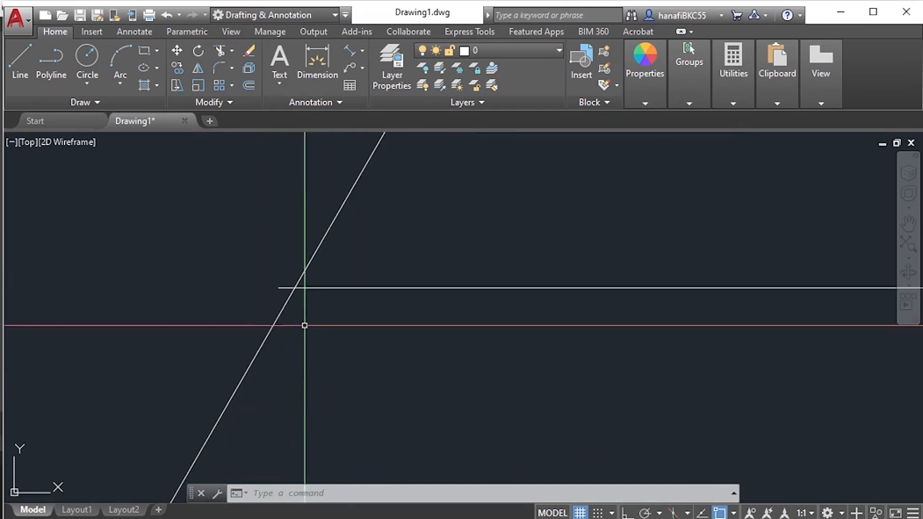
{"action": "scroll", "coordinate": [295, 301], "scroll_direction": "down", "scroll_amount": 5}
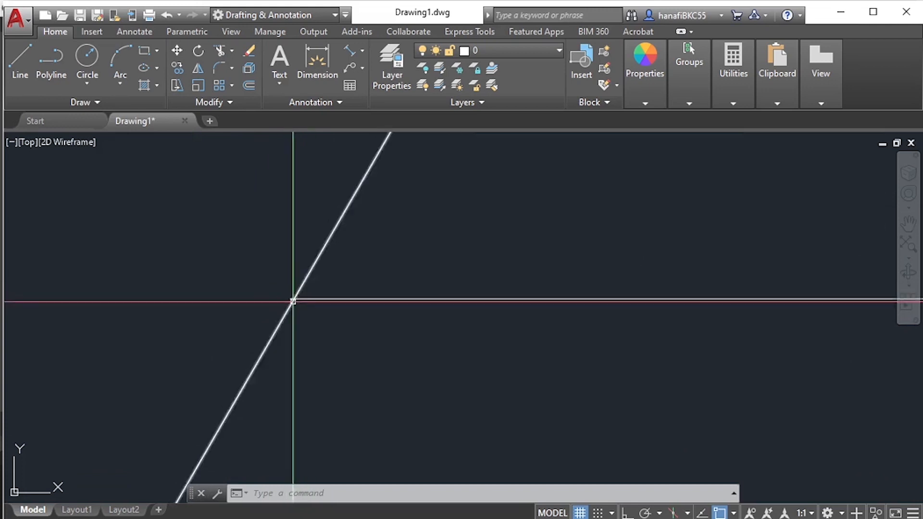
{"action": "scroll", "coordinate": [318, 342], "scroll_direction": "up", "scroll_amount": 4}
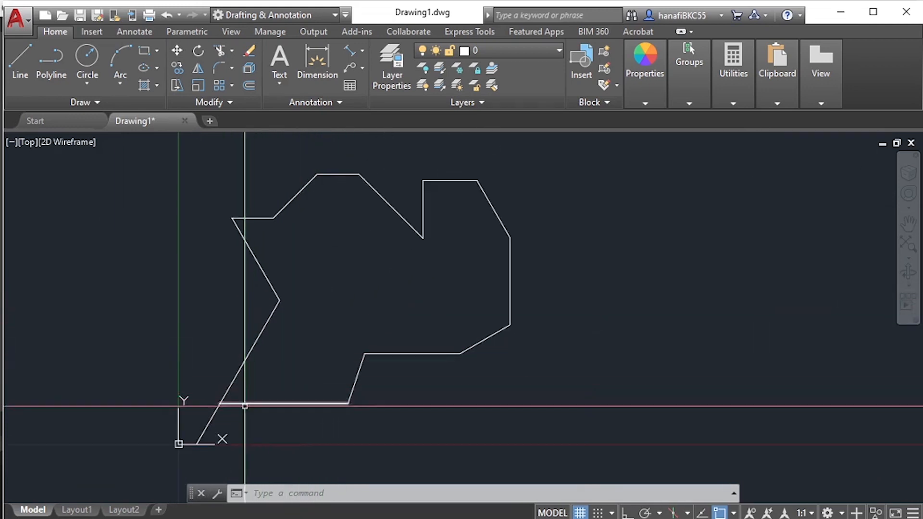
{"action": "left_click", "coordinate": [204, 432]}
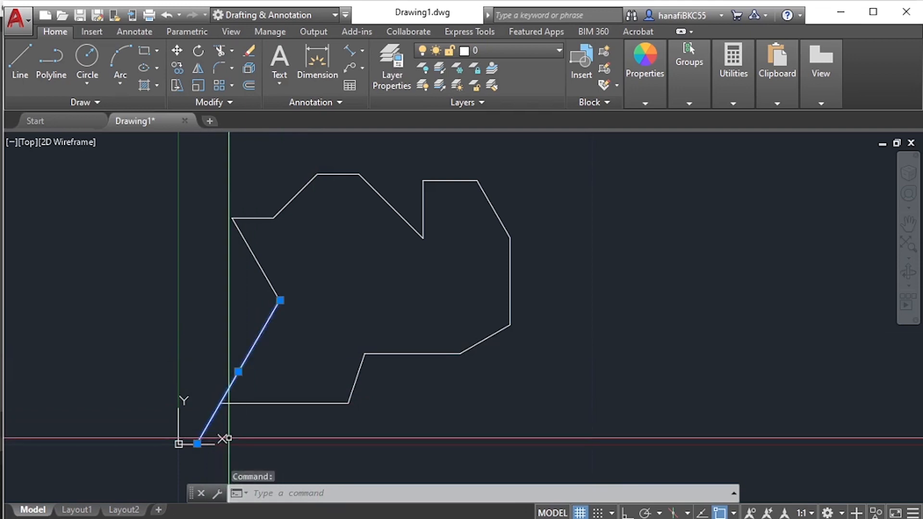
{"action": "key", "text": "alt+Tab"}
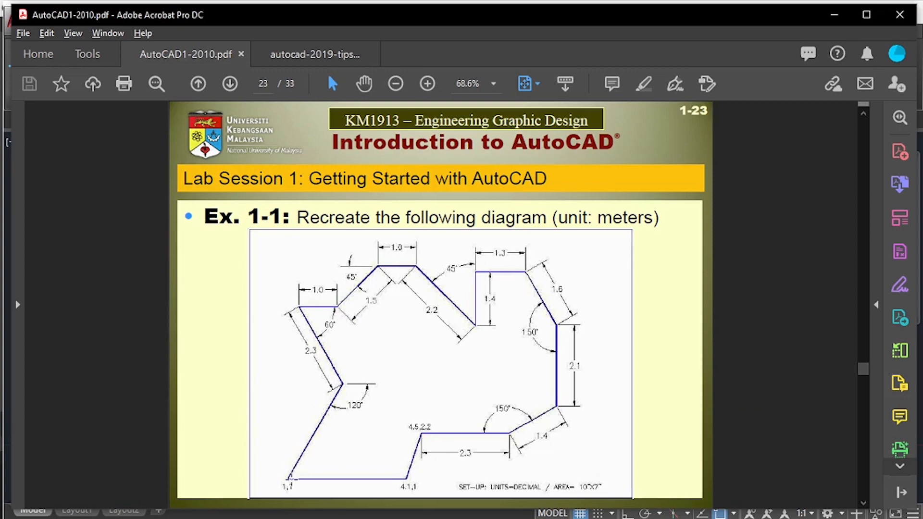
{"action": "key", "text": "alt+Tab"}
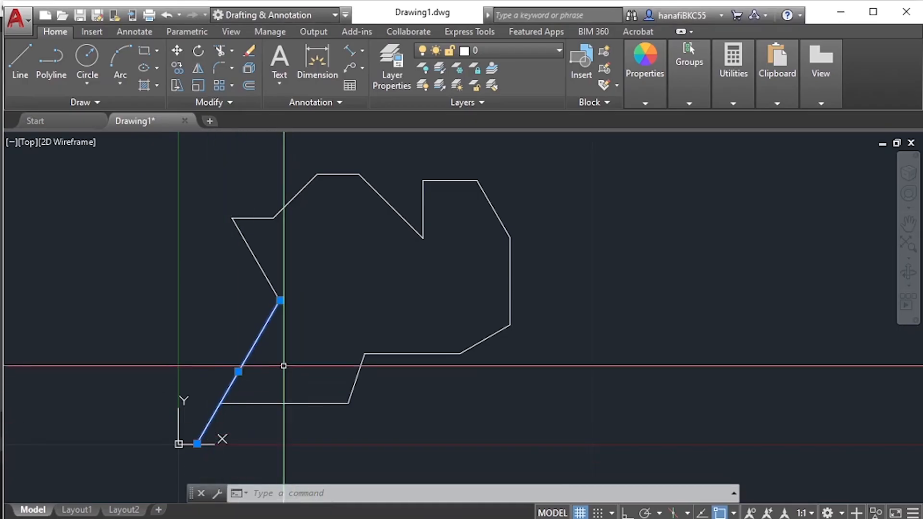
{"action": "key", "text": "Escape"}
{"action": "key", "text": "Escape"}
{"action": "left_click", "coordinate": [267, 370]}
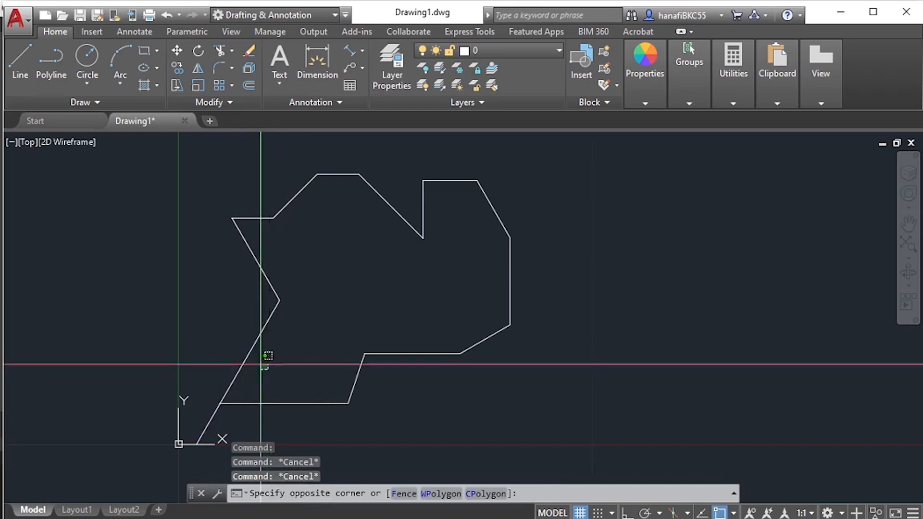
{"action": "left_click", "coordinate": [236, 344]}
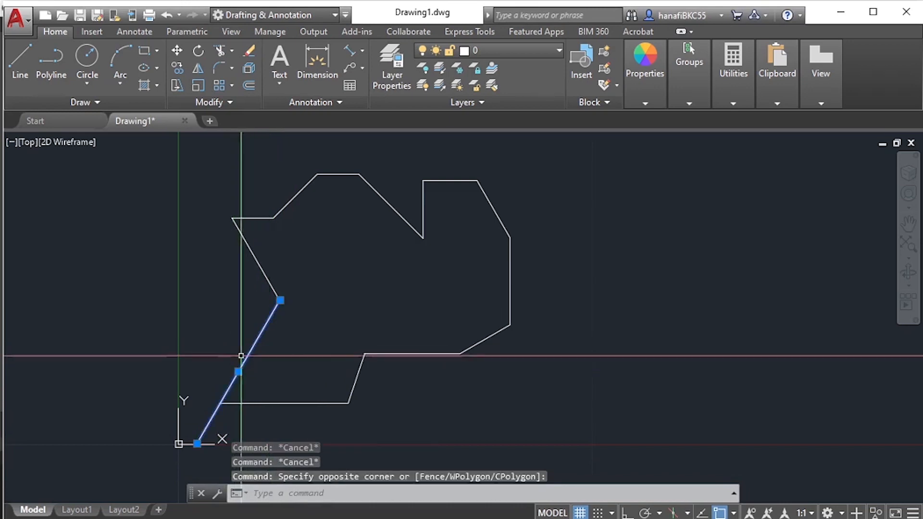
{"action": "left_click", "coordinate": [261, 378]}
{"action": "key", "text": "Escape"}
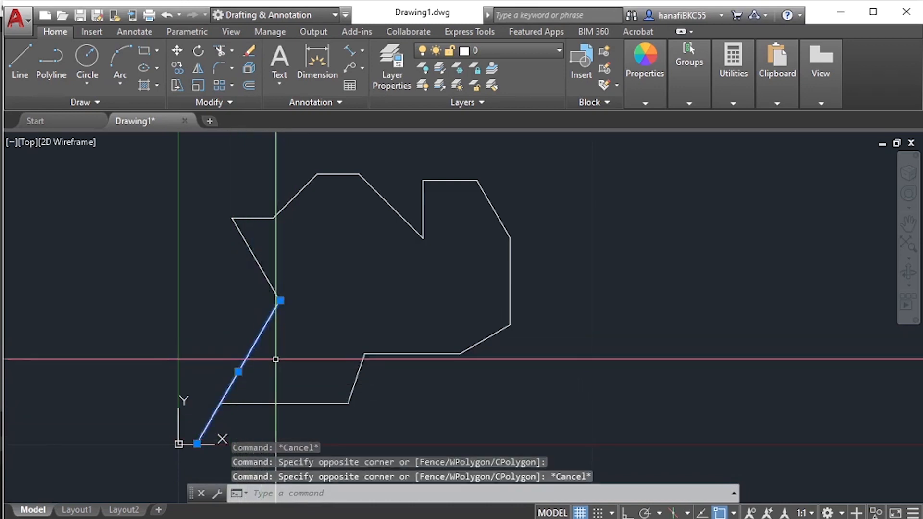
{"action": "left_click", "coordinate": [269, 359]}
{"action": "key", "text": "Escape"}
{"action": "key", "text": "Escape"}
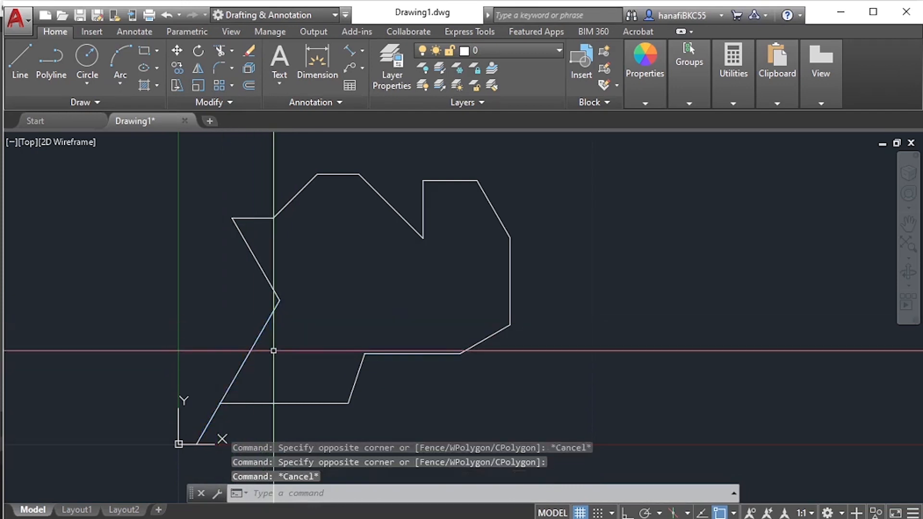
- Stretch the overlong slanted edge's lower endpoint back onto the base line's left endpoint to close the outline
{"action": "left_click", "coordinate": [273, 351]}
{"action": "left_click", "coordinate": [220, 313]}
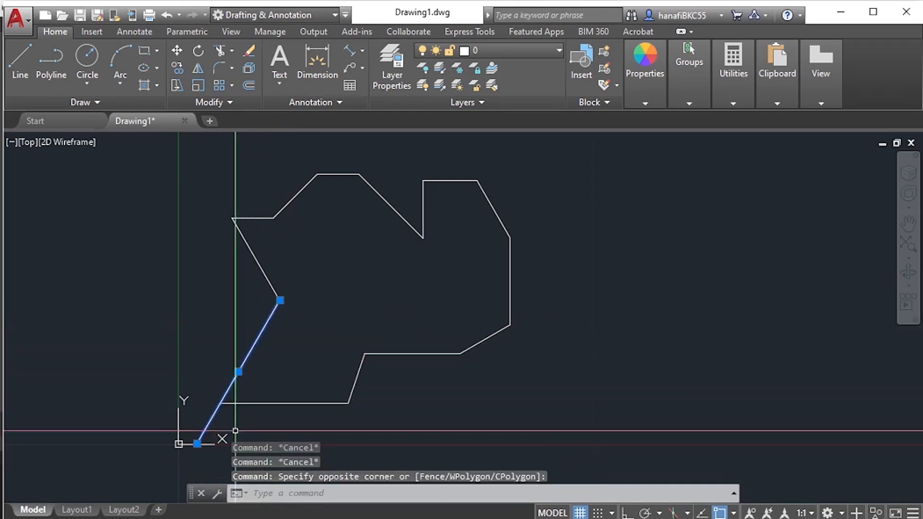
{"action": "left_click", "coordinate": [197, 442]}
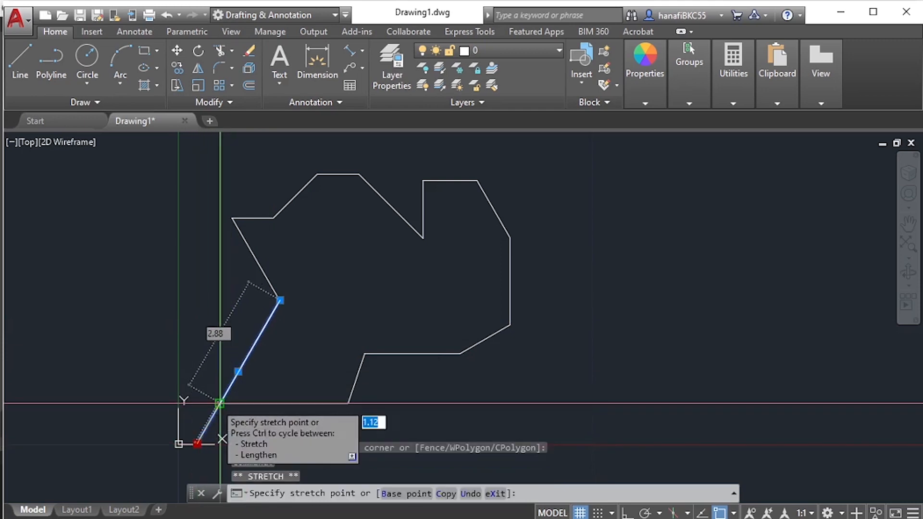
{"action": "left_click", "coordinate": [221, 402]}
{"action": "key", "text": "Escape"}
{"action": "key", "text": "Escape"}
- Inspect the closed corner and the whole outline, and compare the shape with the Ex. 1-1 diagram in the Acrobat PDF
{"action": "scroll", "coordinate": [226, 406], "scroll_direction": "up", "scroll_amount": 6}
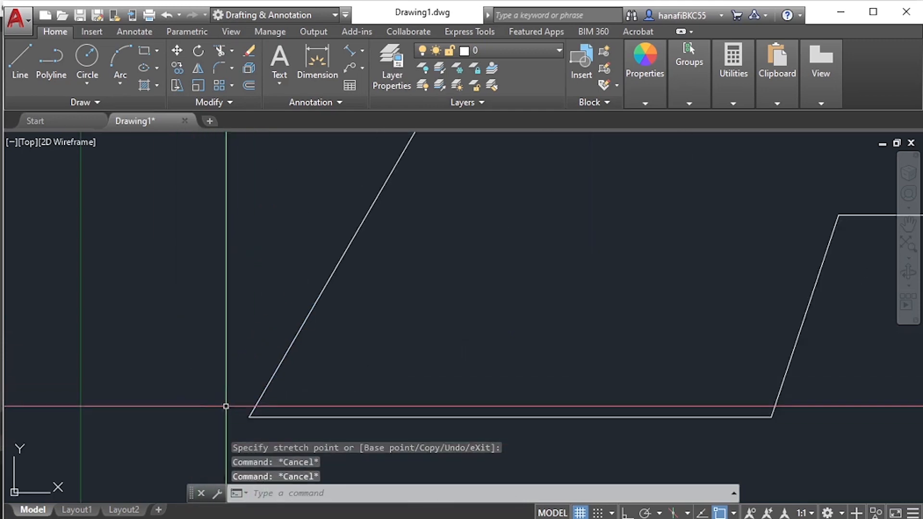
{"action": "scroll", "coordinate": [243, 418], "scroll_direction": "down", "scroll_amount": 6}
{"action": "scroll", "coordinate": [281, 387], "scroll_direction": "up", "scroll_amount": 2}
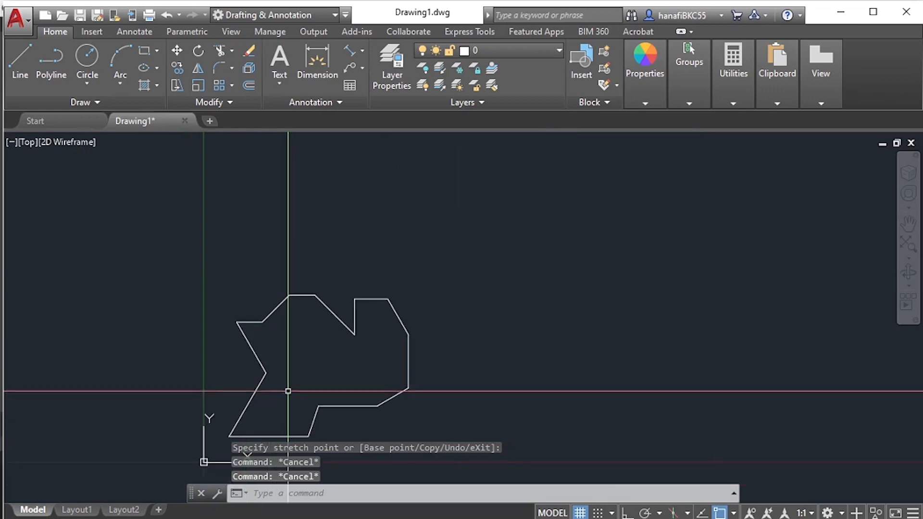
{"action": "mouse_move", "coordinate": [288, 391]}
{"action": "middle_mouse_down"}
{"action": "mouse_move", "coordinate": [279, 324]}
{"action": "mouse_move", "coordinate": [316, 356]}
{"action": "middle_mouse_up"}
{"action": "scroll", "coordinate": [294, 327], "scroll_direction": "up", "scroll_amount": 4}
{"action": "scroll", "coordinate": [294, 335], "scroll_direction": "down", "scroll_amount": 2}
{"action": "key", "text": "alt"}
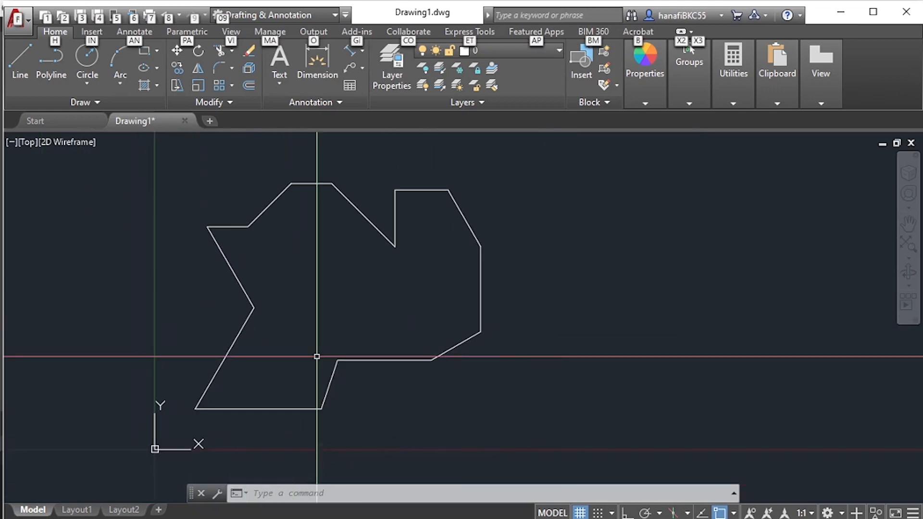
{"action": "key", "text": "alt+Tab"}
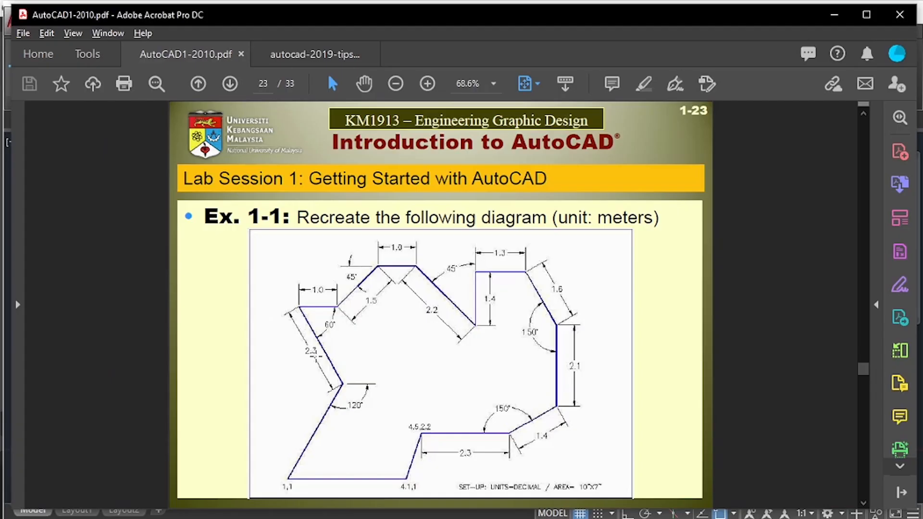
{"action": "key", "text": "alt+Tab"}
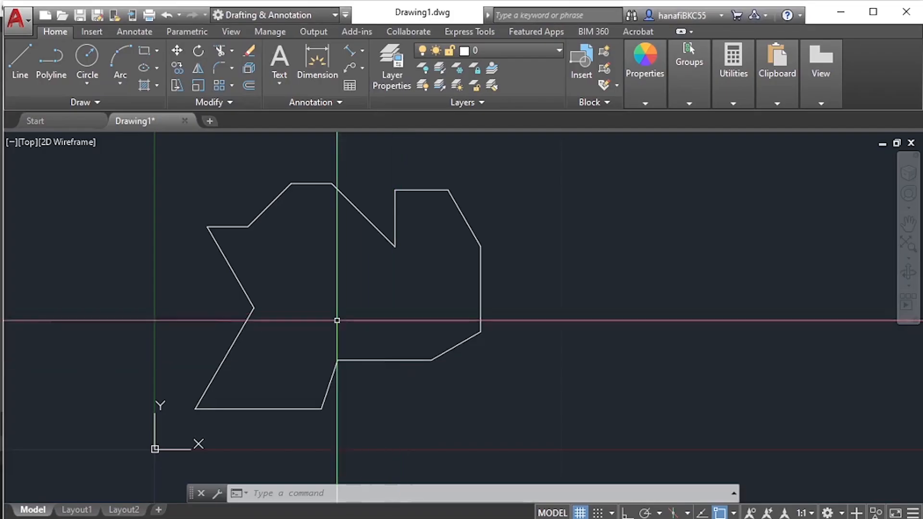